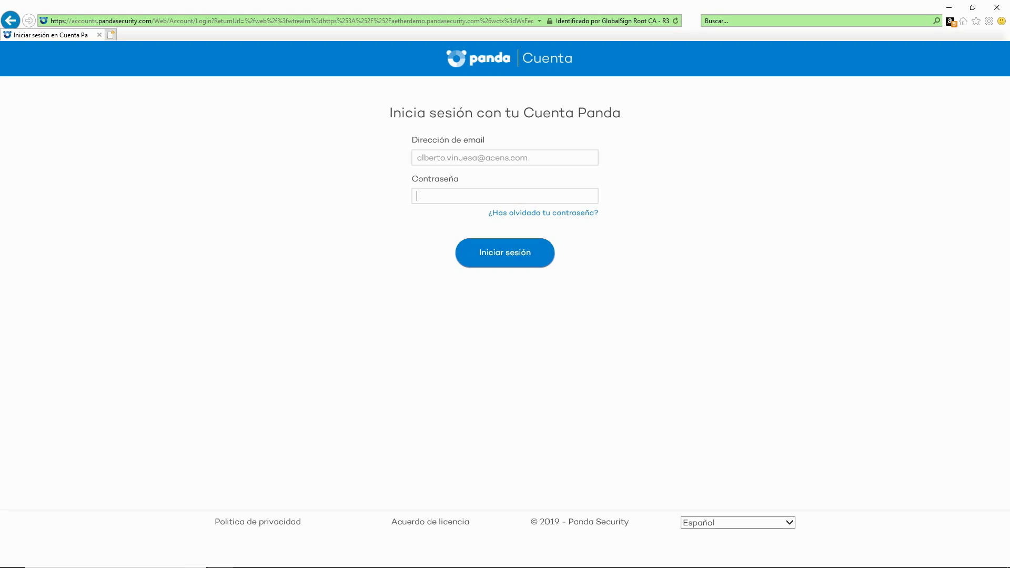
# Enter the account password and sign in to the Panda account
pyautogui.write('********')
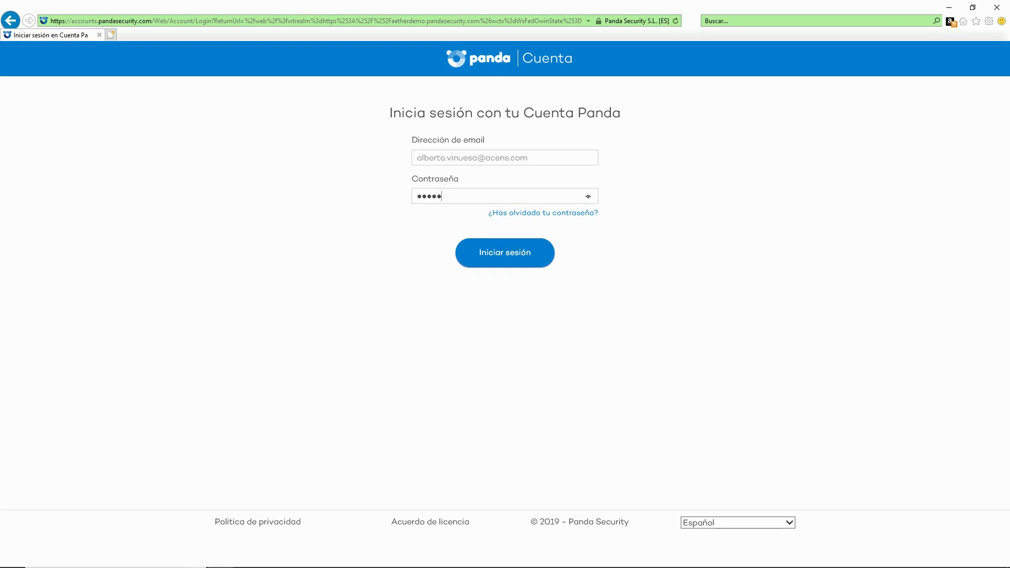
pyautogui.write('*')
pyautogui.press('Return')
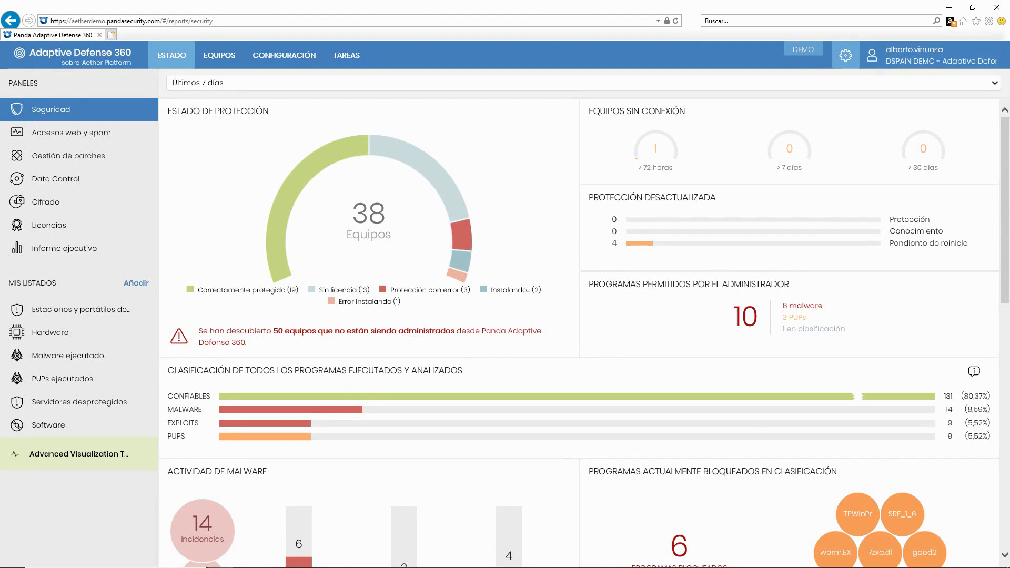
# Examine the console's help options and the account profile's login, activity history, personal information and language settings, and return to the console
pyautogui.click(845, 55)
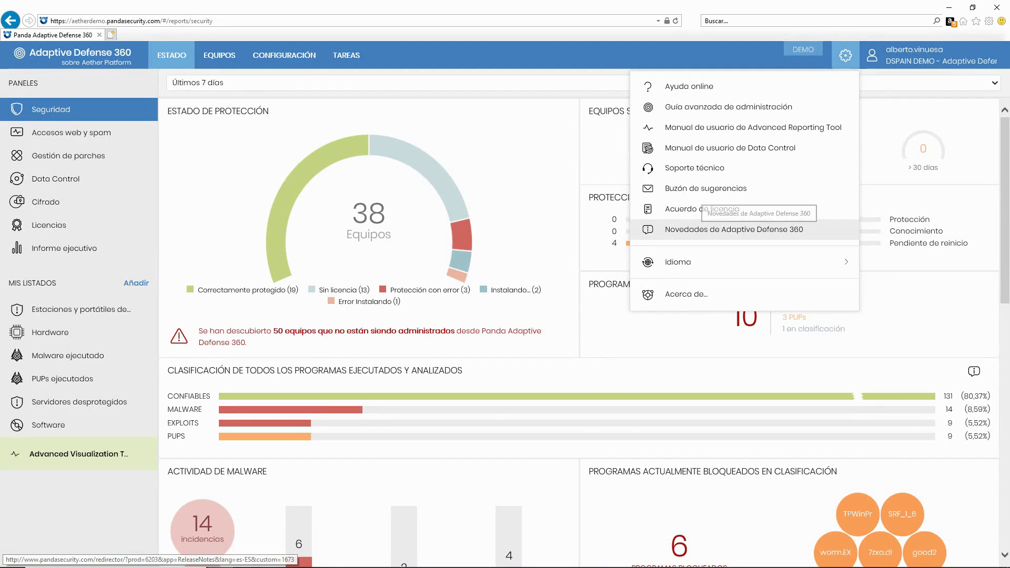
pyautogui.moveTo(704, 262)
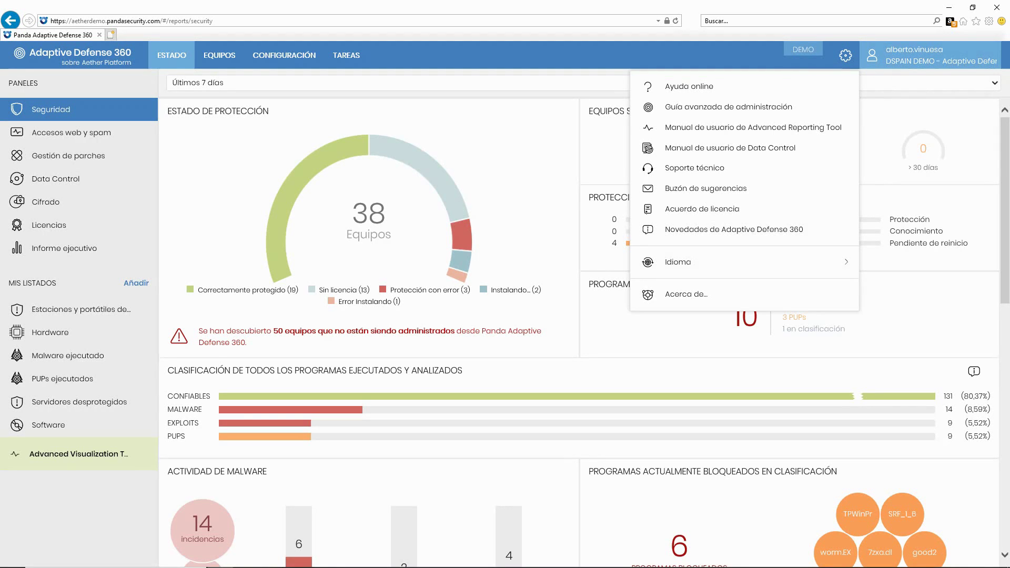
pyautogui.click(915, 55)
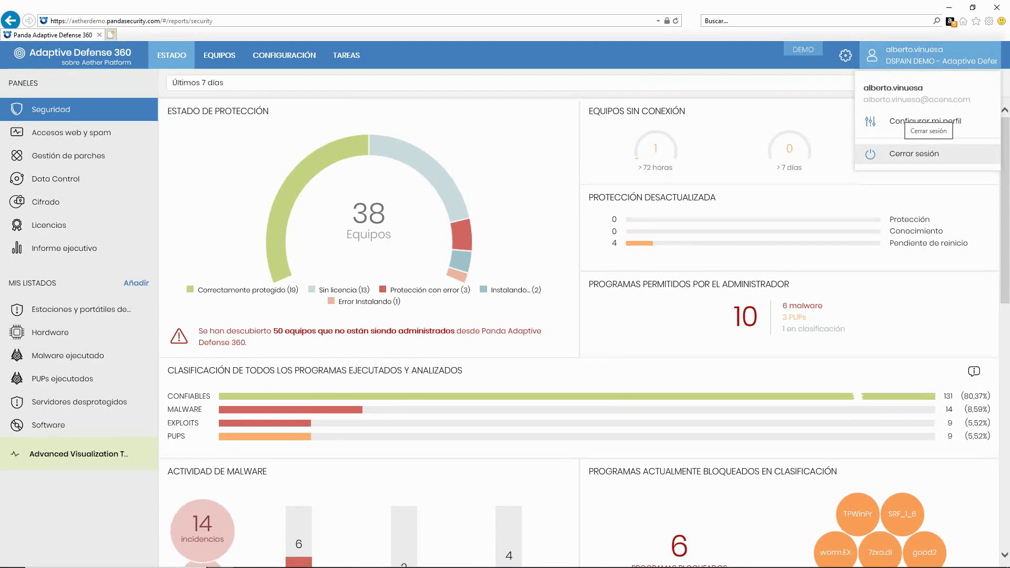
pyautogui.click(925, 121)
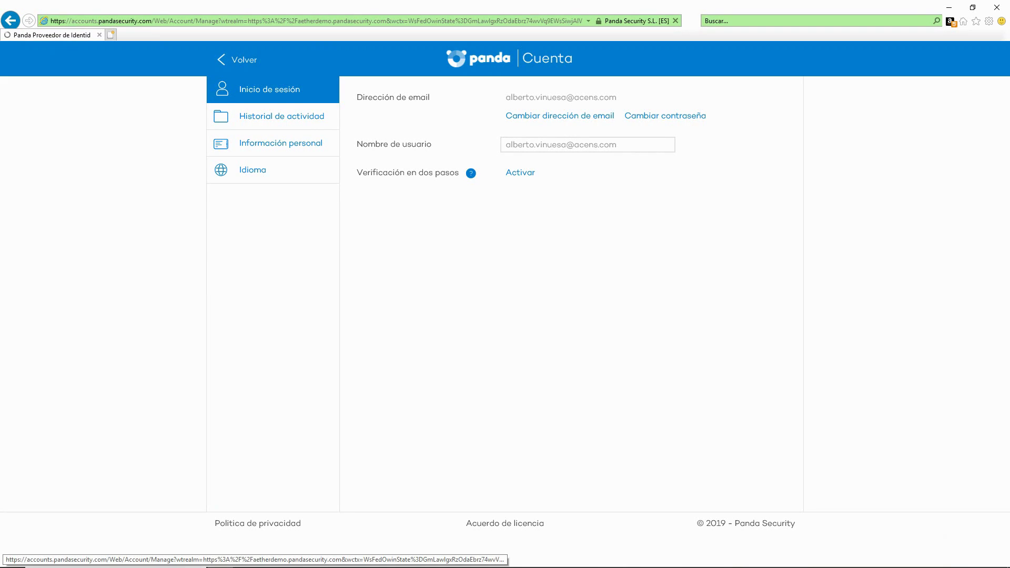
pyautogui.click(216, 116)
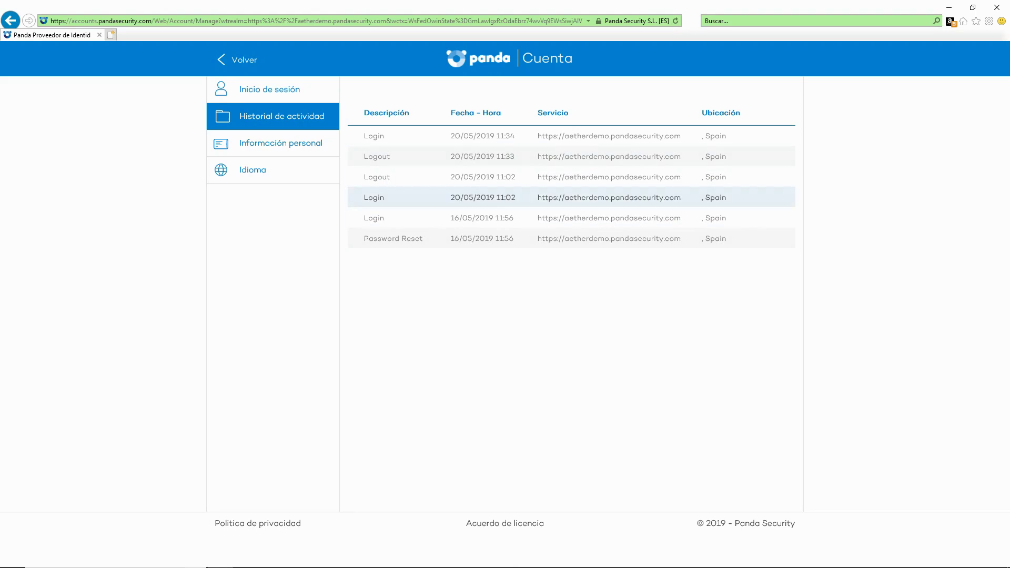
pyautogui.click(226, 143)
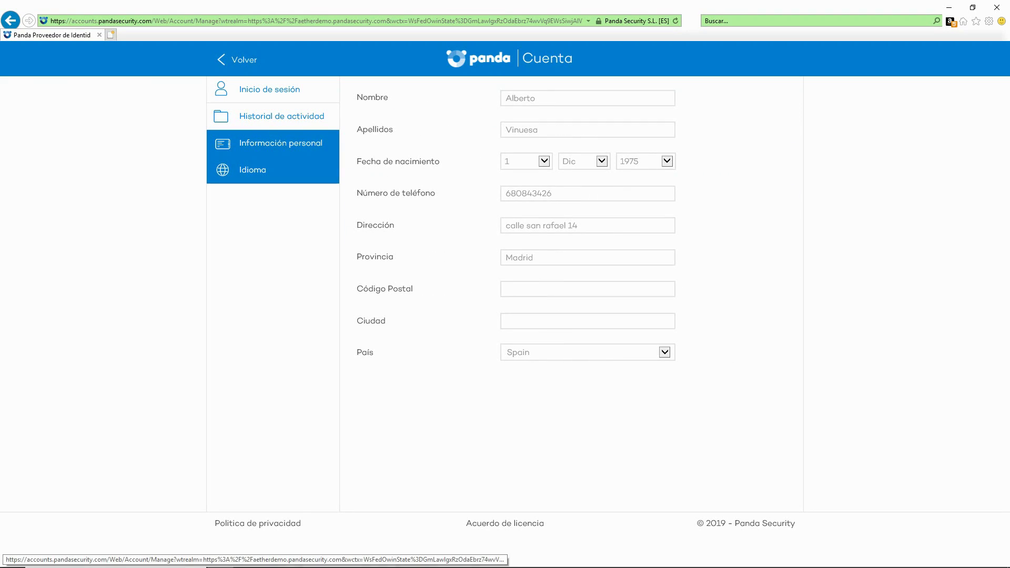
pyautogui.click(240, 170)
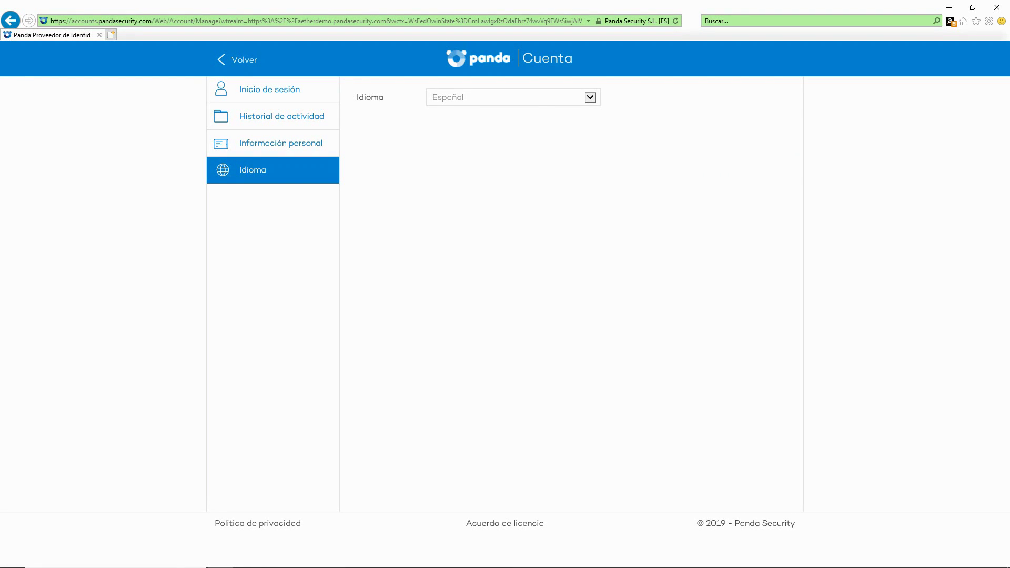
pyautogui.click(239, 60)
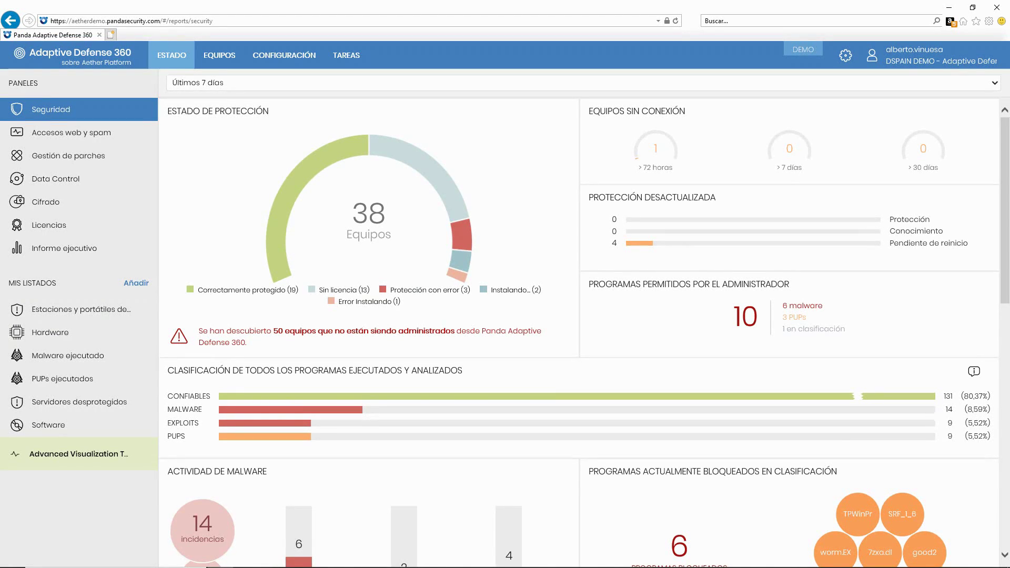
# Choose Últimos 7 días as the security dashboard's period and examine its protection, malware and blocked-program widgets
pyautogui.click(584, 82)
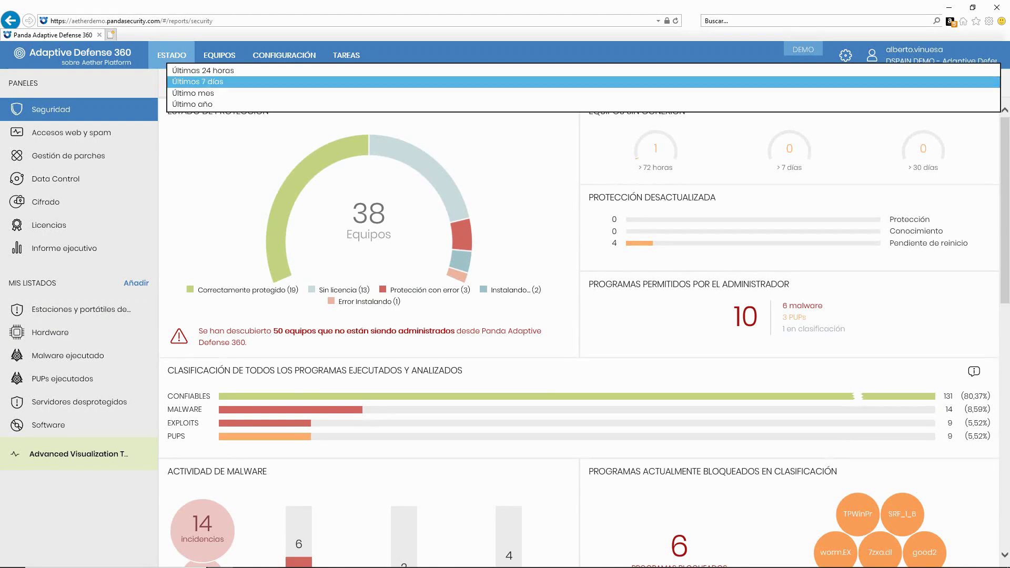
pyautogui.click(583, 83)
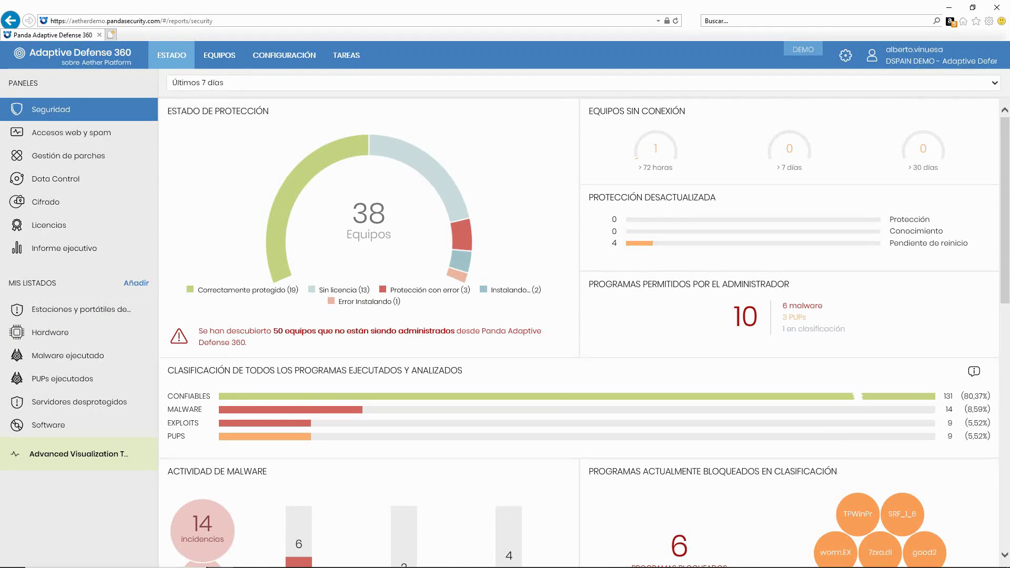
pyautogui.scroll(-10, 579, 331)
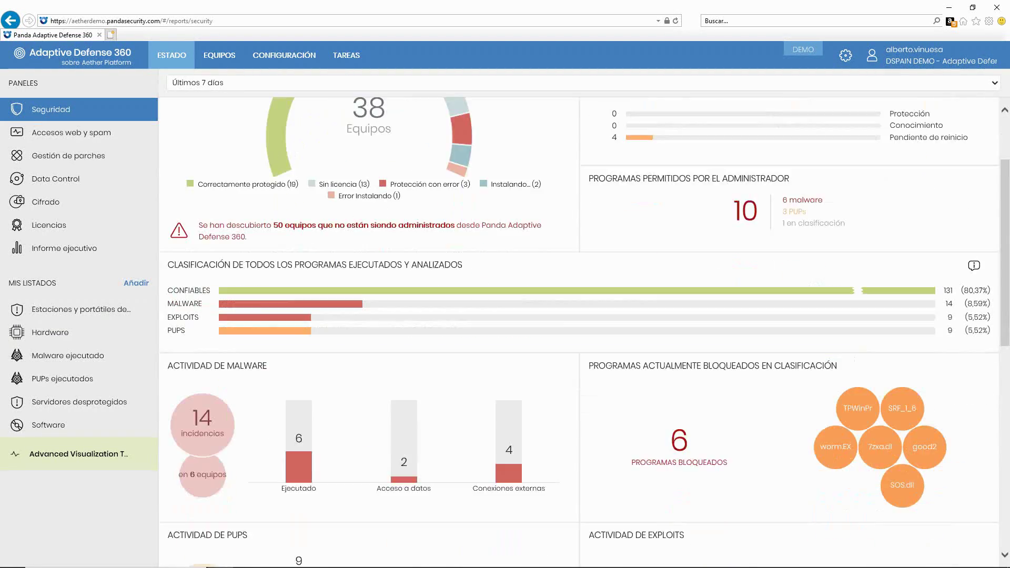
pyautogui.scroll(10, 578, 332)
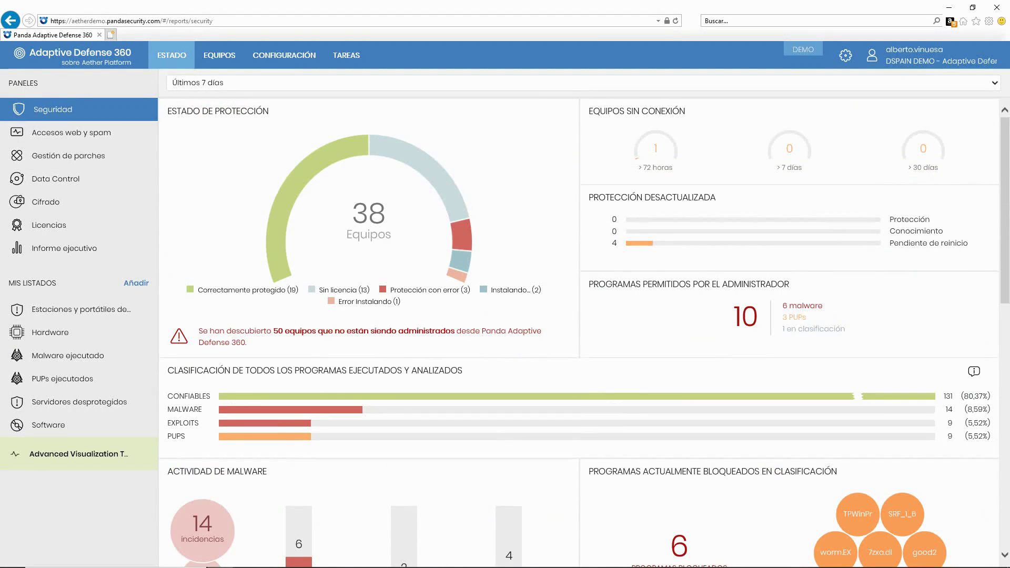
# Examine the web access, patch management, Data Control, licence and encryption dashboards and the list of unprotected workstations and laptops
pyautogui.click(73, 133)
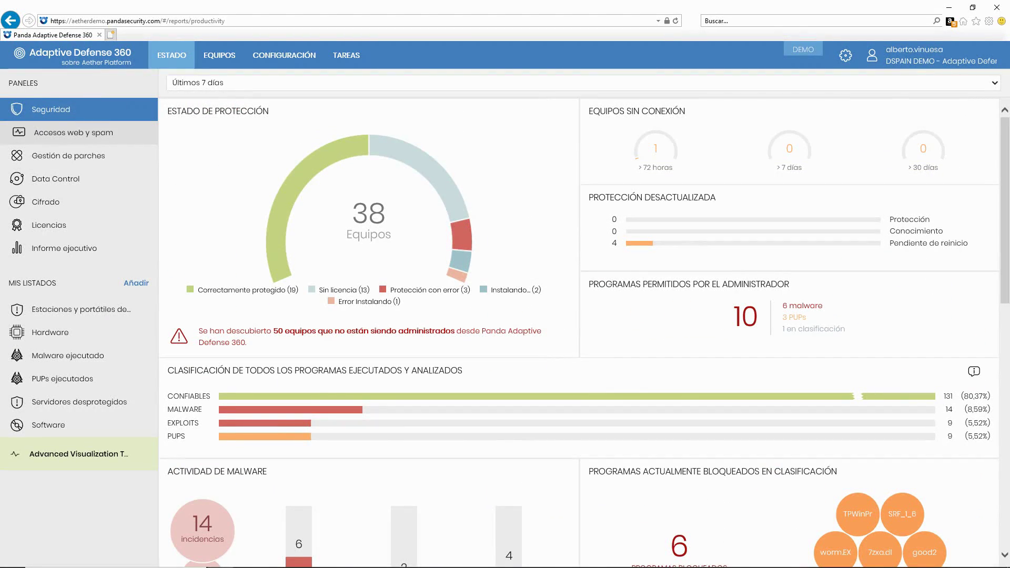
pyautogui.click(69, 156)
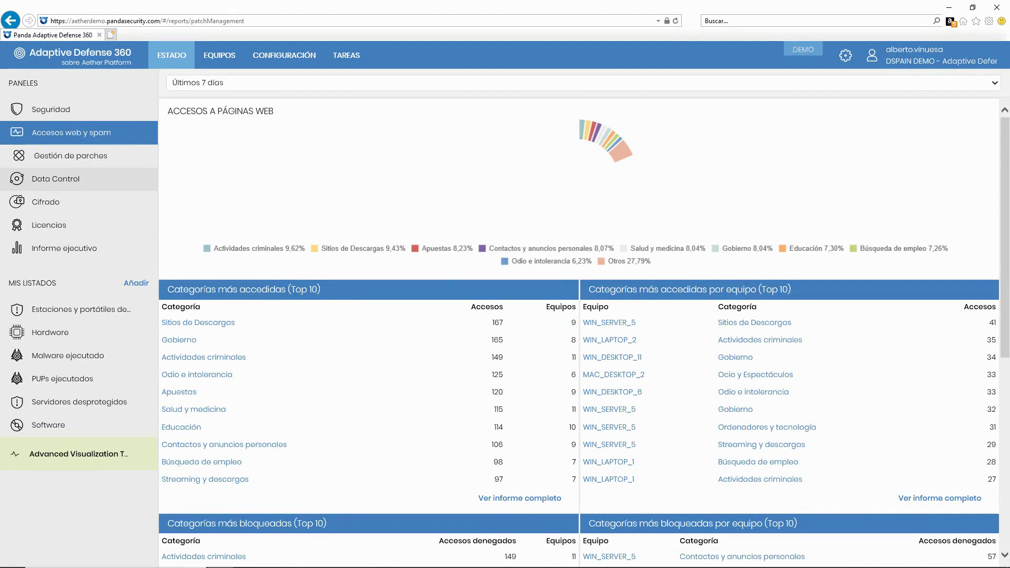
pyautogui.click(56, 179)
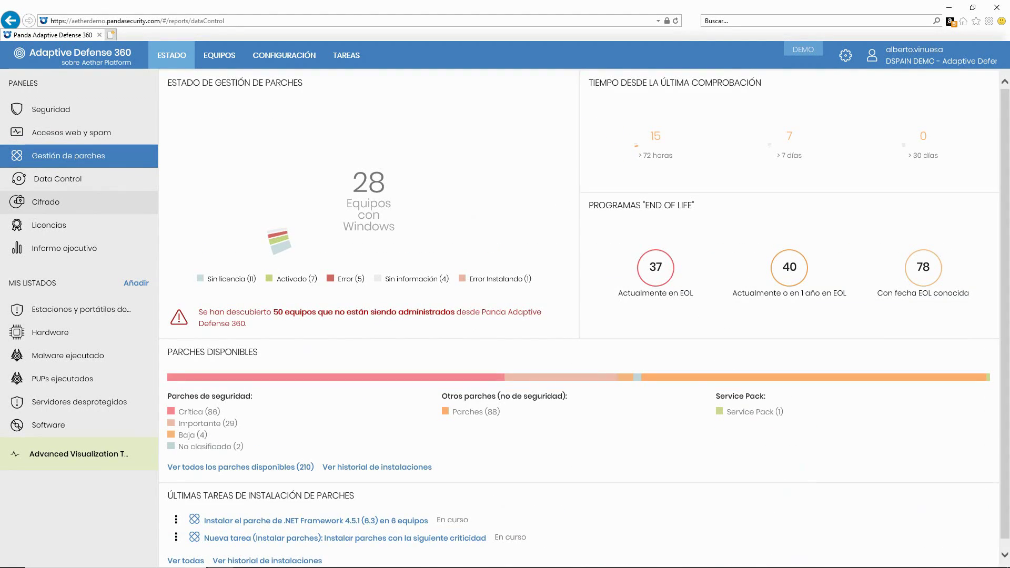
pyautogui.click(49, 225)
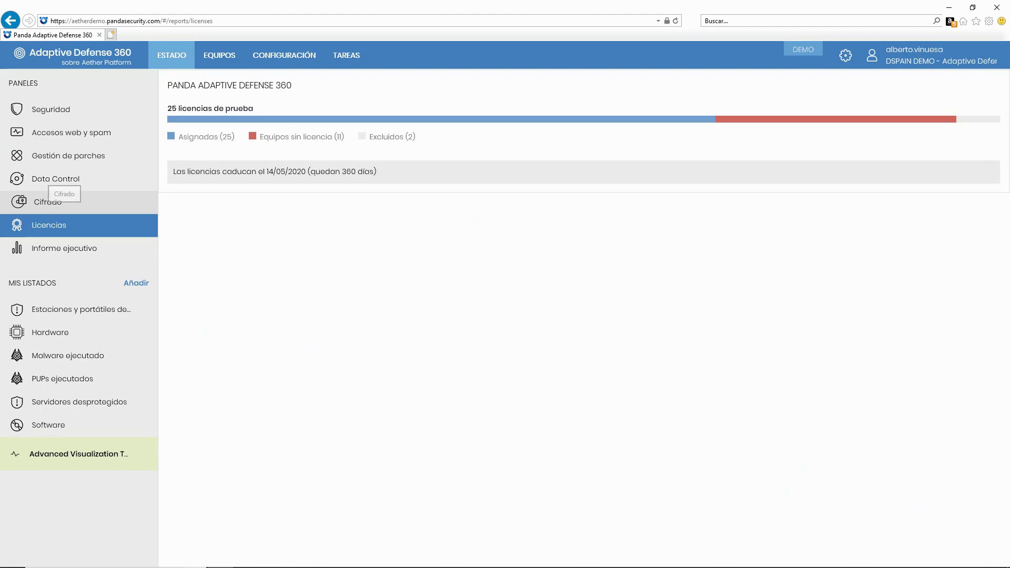
pyautogui.click(46, 202)
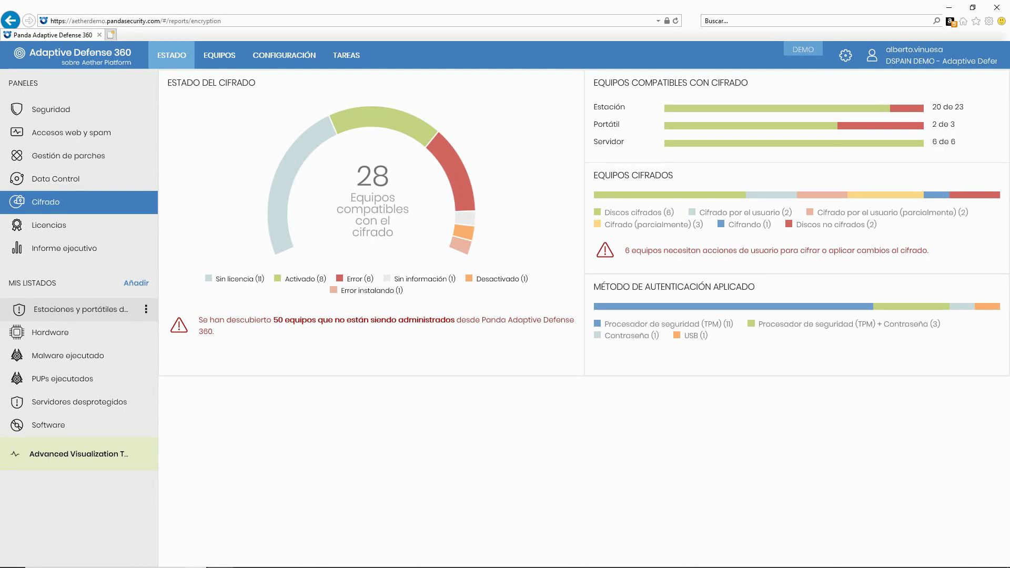
pyautogui.click(81, 309)
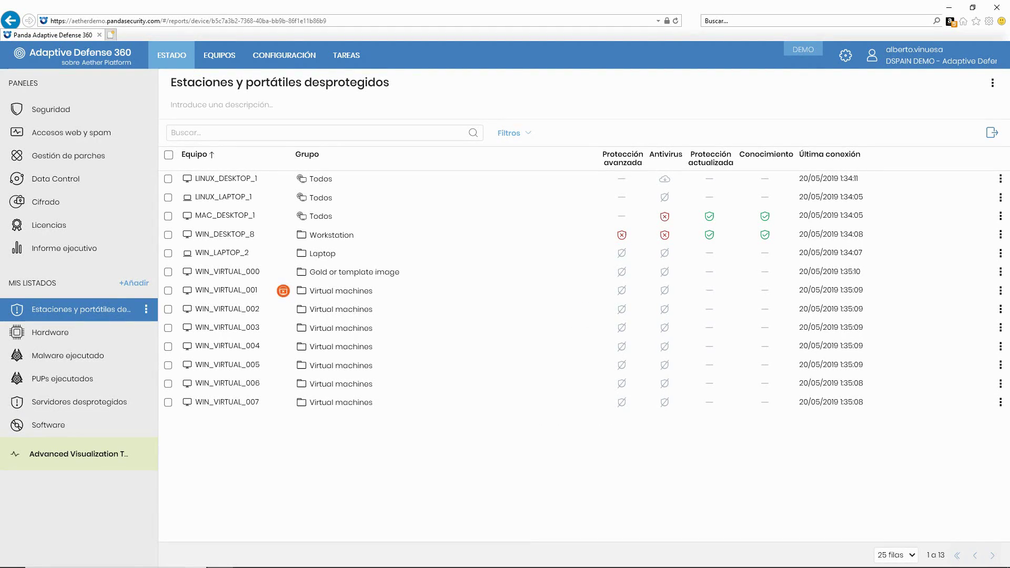
# Add an "Amenazas detectadas por el antivirus" list filtered by the date range Último mes and the device type Portátil
pyautogui.click(135, 283)
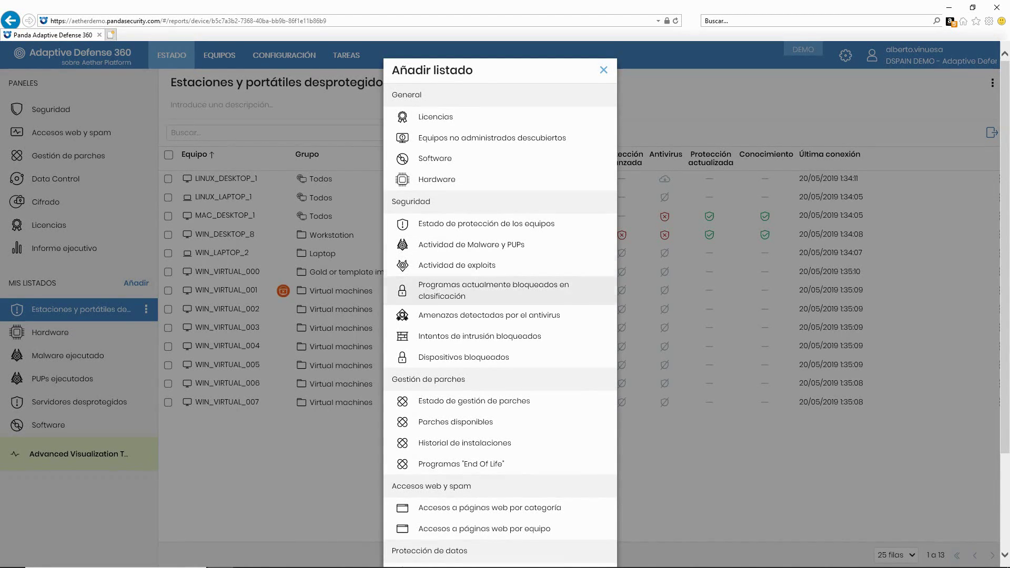
pyautogui.click(489, 315)
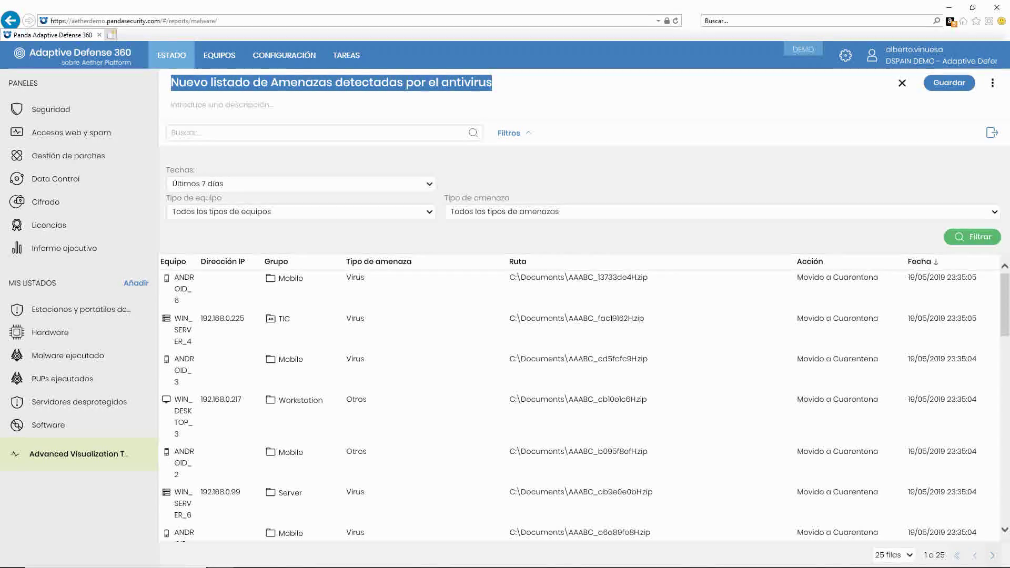
pyautogui.click(301, 183)
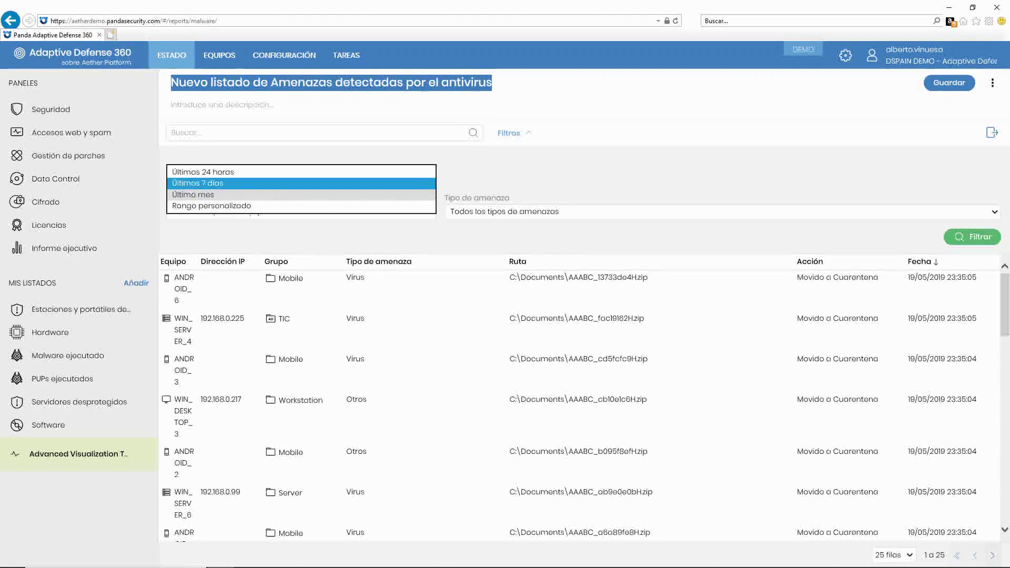
pyautogui.click(301, 195)
pyautogui.click(301, 211)
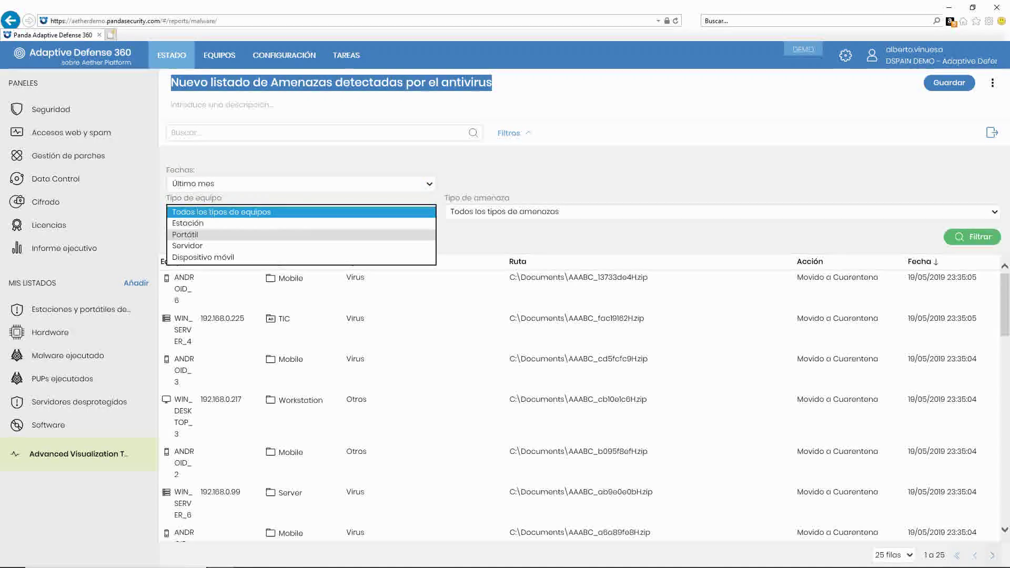
pyautogui.click(200, 234)
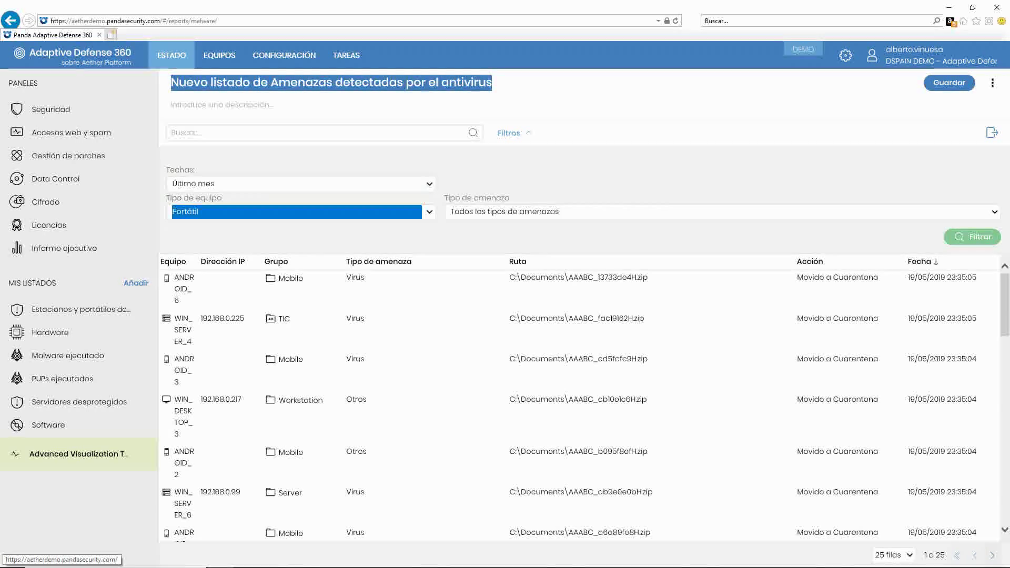
pyautogui.click(971, 237)
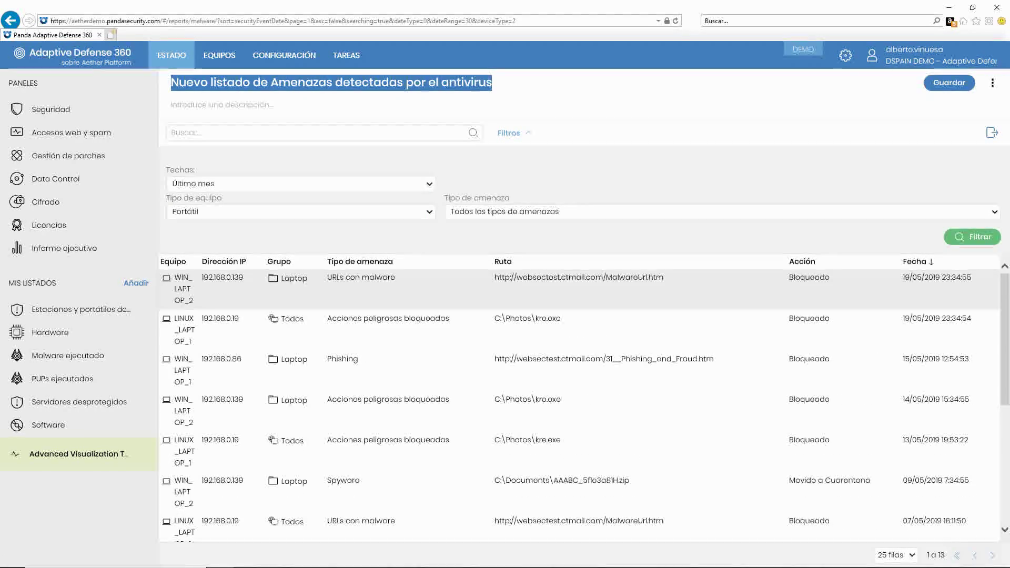
# Look through the filtered threats and save the new list under its default name
pyautogui.scroll(-3, 578, 337)
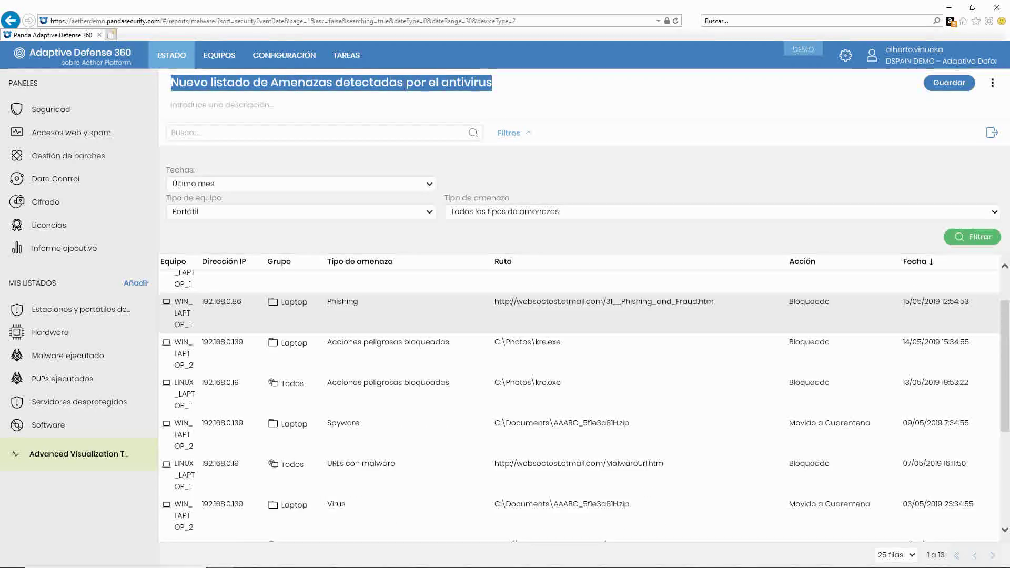
pyautogui.scroll(3, 579, 337)
pyautogui.click(949, 83)
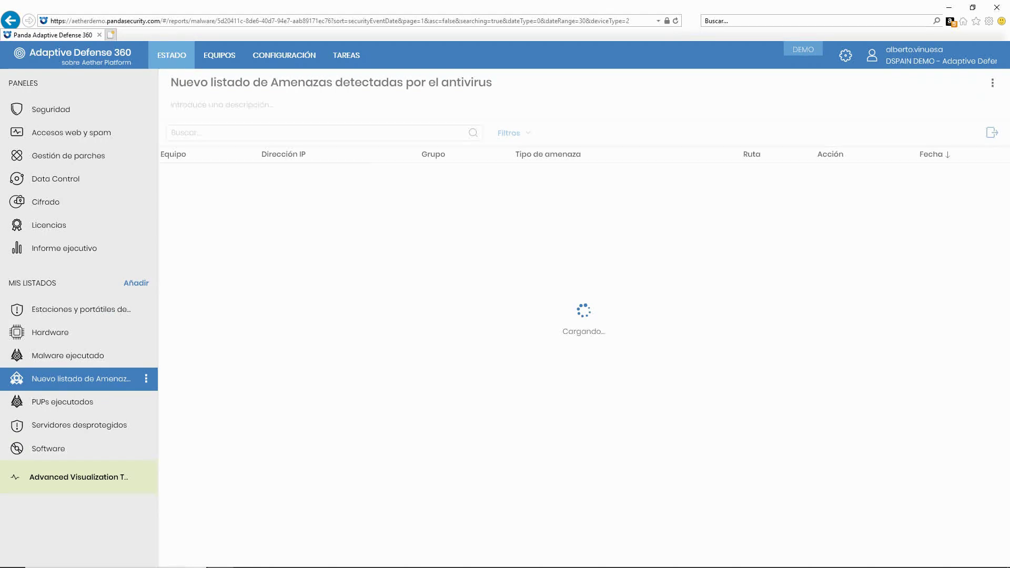
# Go back from the saved list to the security dashboard and examine the web access and spam dashboard
pyautogui.click(70, 355)
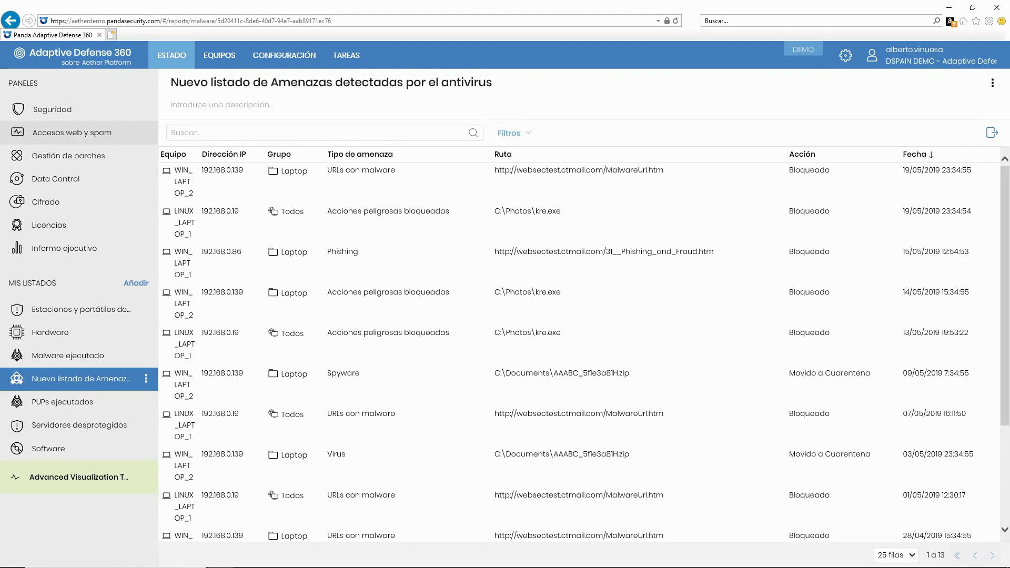
pyautogui.click(53, 110)
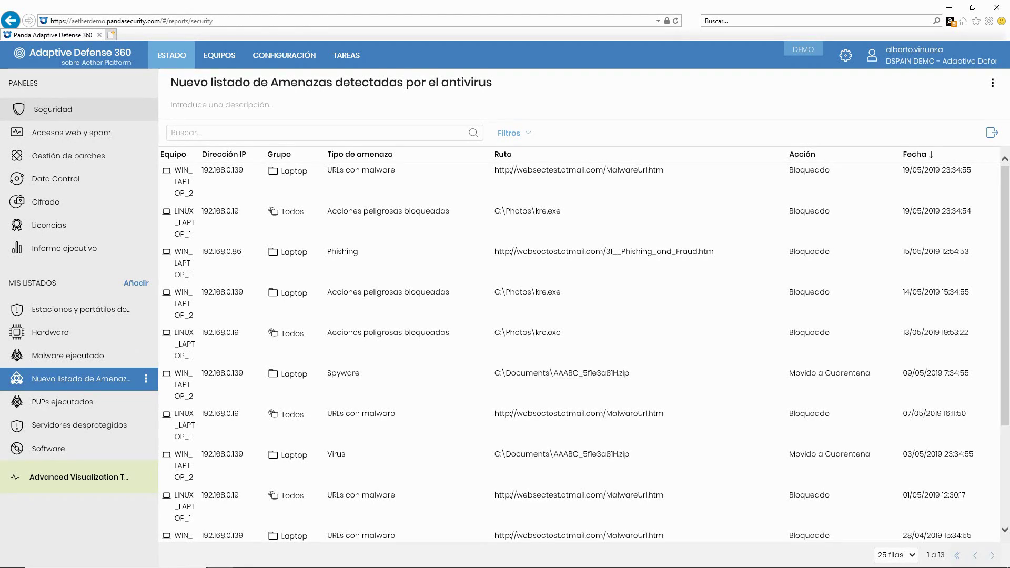
pyautogui.click(71, 132)
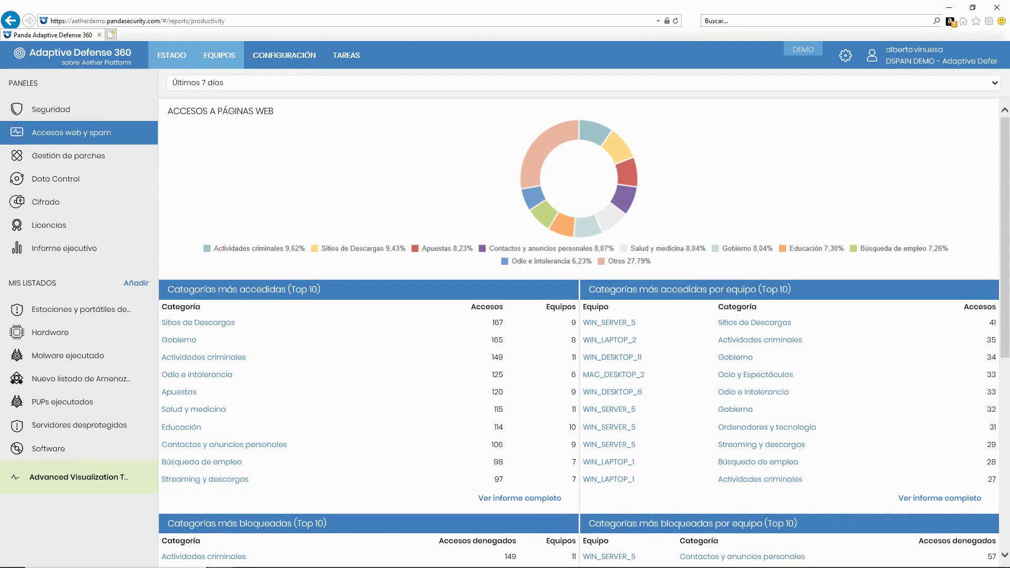
# Open the managed computers list, examine the platforms and installation methods for adding computers, and close them
pyautogui.click(220, 55)
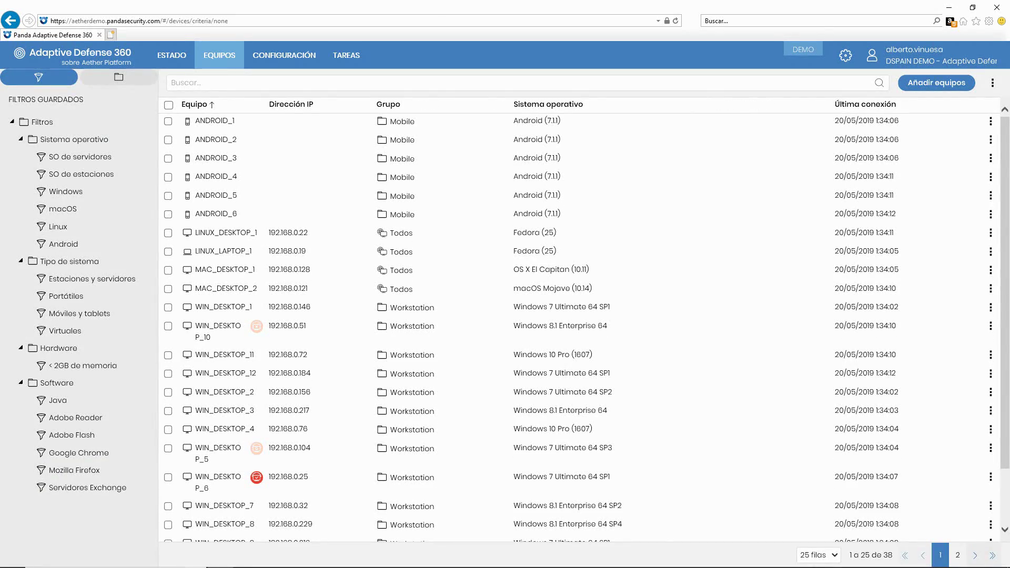
pyautogui.click(936, 84)
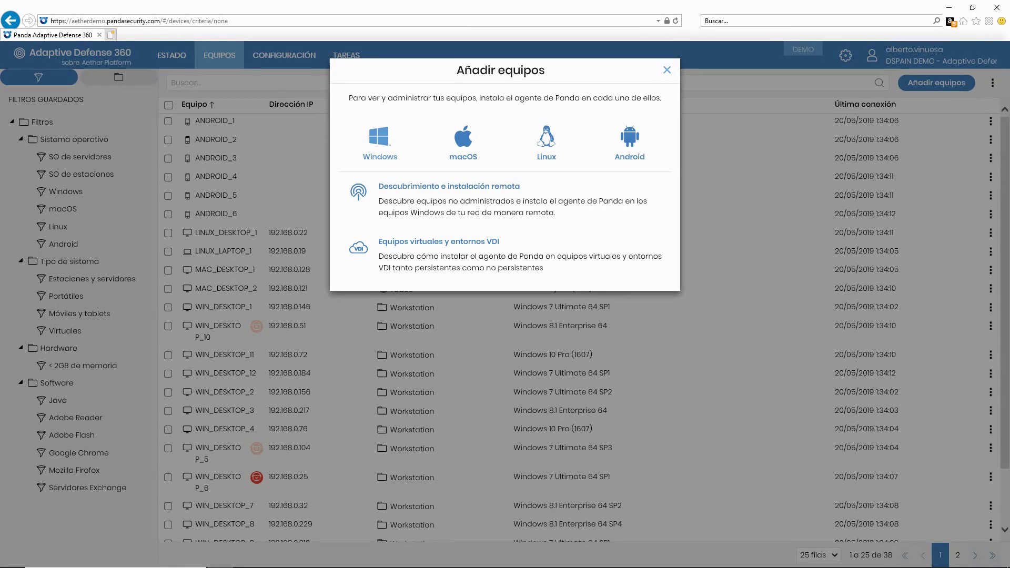
pyautogui.press('Escape')
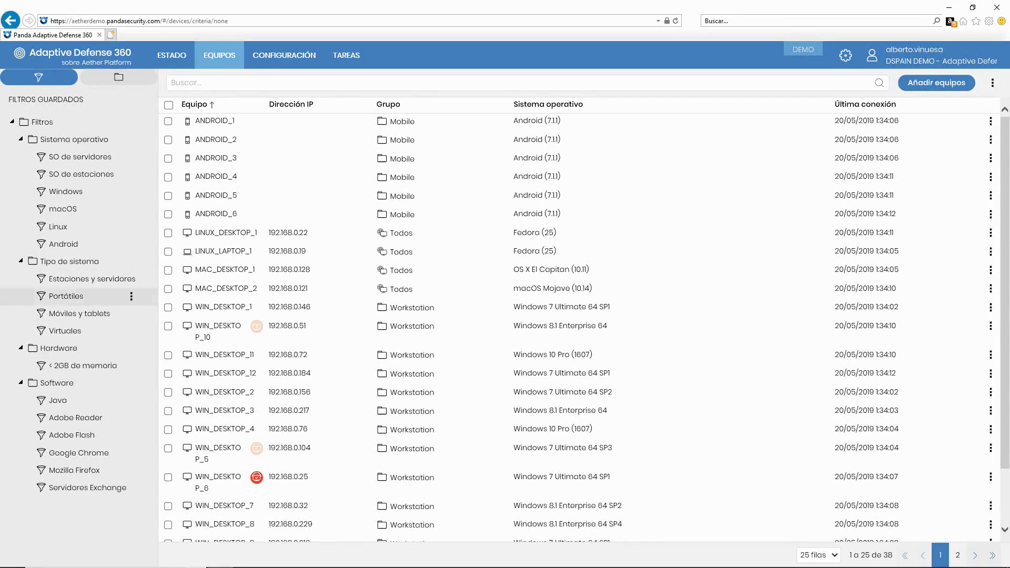
# Start a new computer filter on Cifrado and Fecha de cifrado, examine the available operators, and cancel it
pyautogui.click(131, 122)
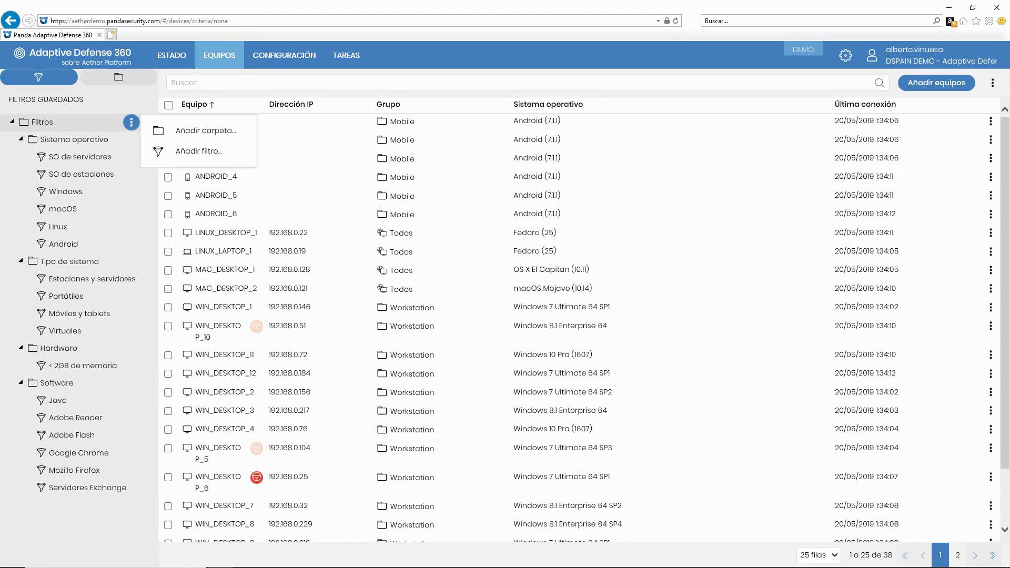
pyautogui.click(199, 151)
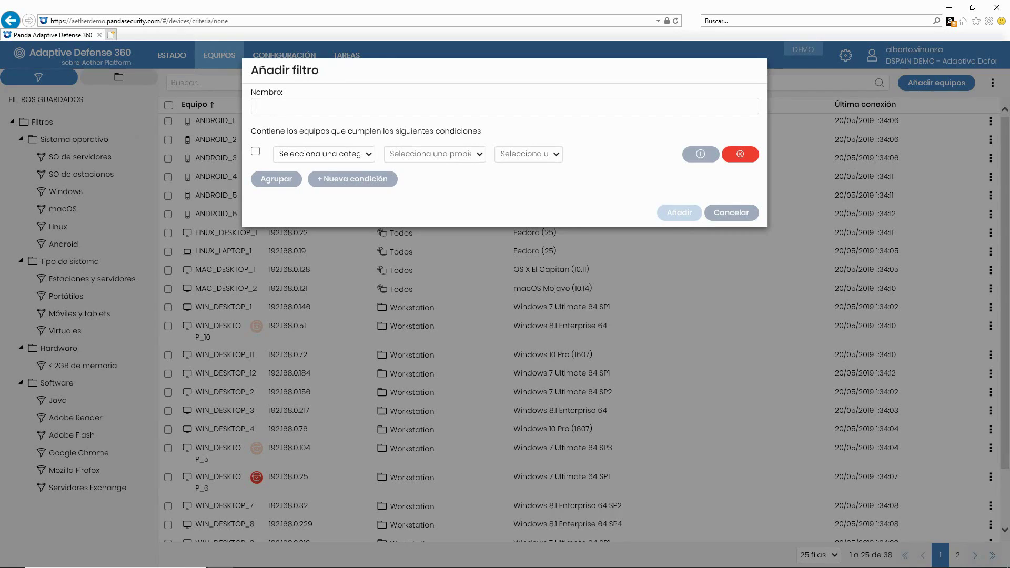
pyautogui.click(324, 154)
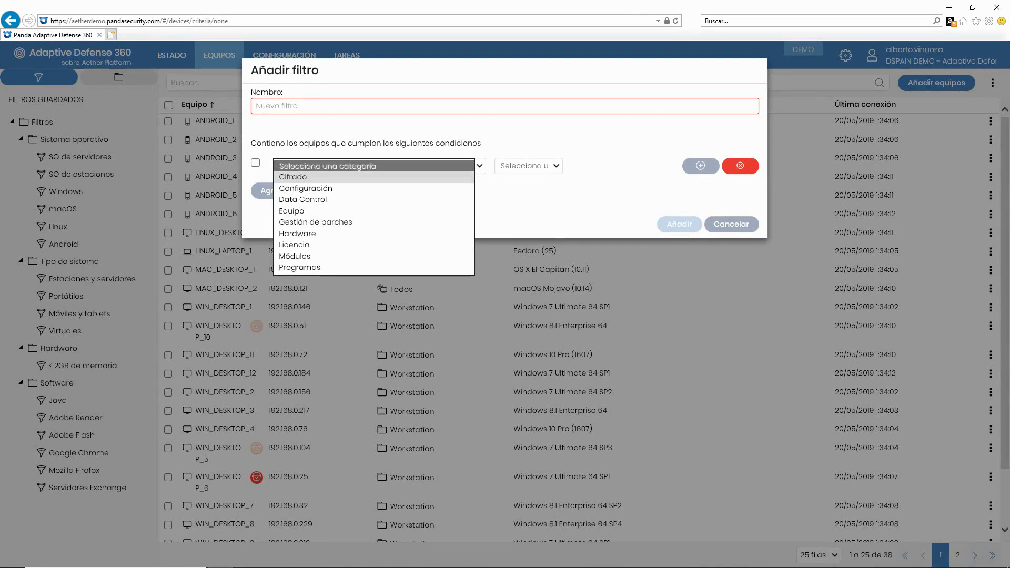
pyautogui.click(295, 177)
pyautogui.click(434, 166)
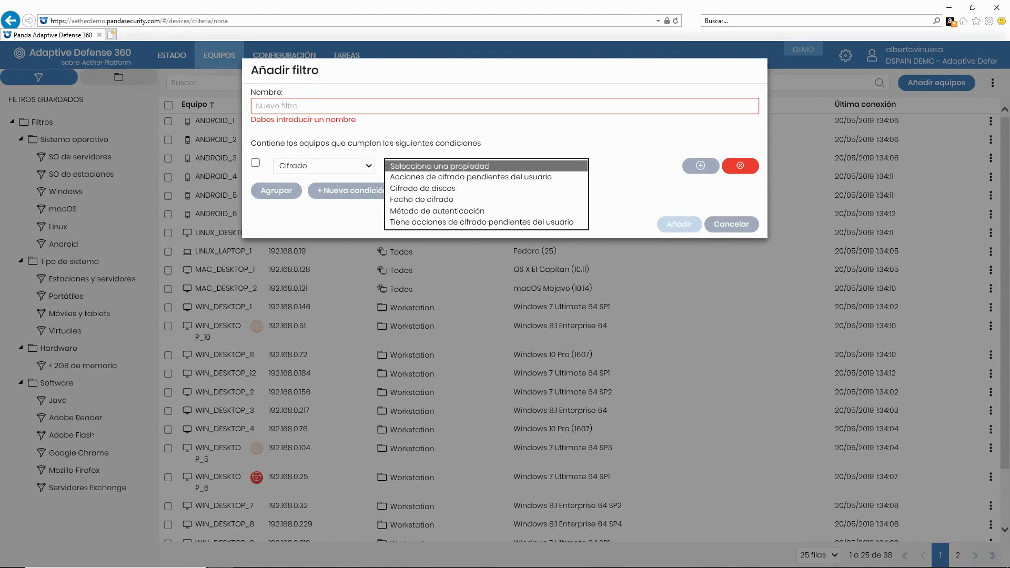
pyautogui.click(434, 200)
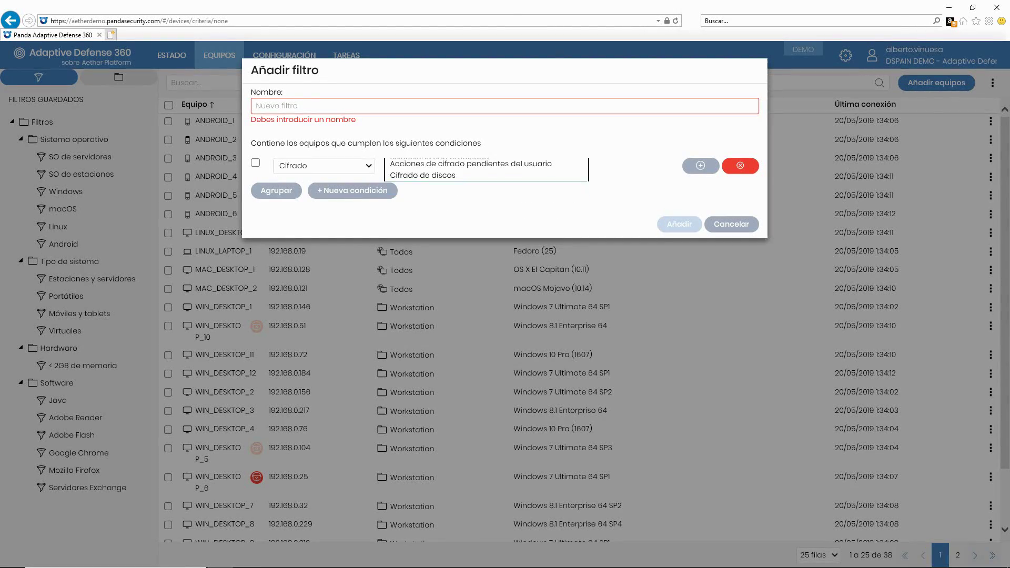
pyautogui.click(528, 165)
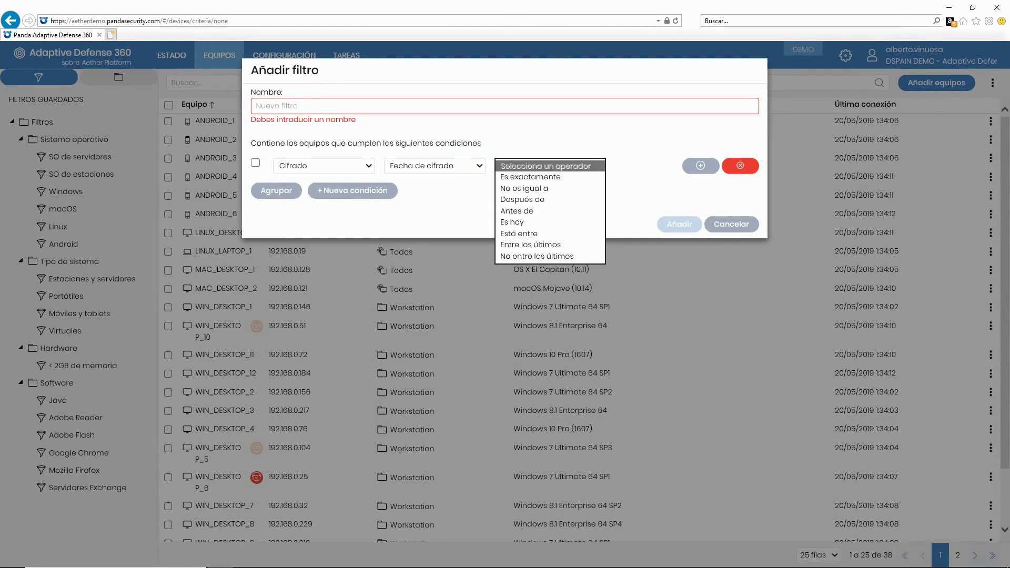
pyautogui.click(731, 224)
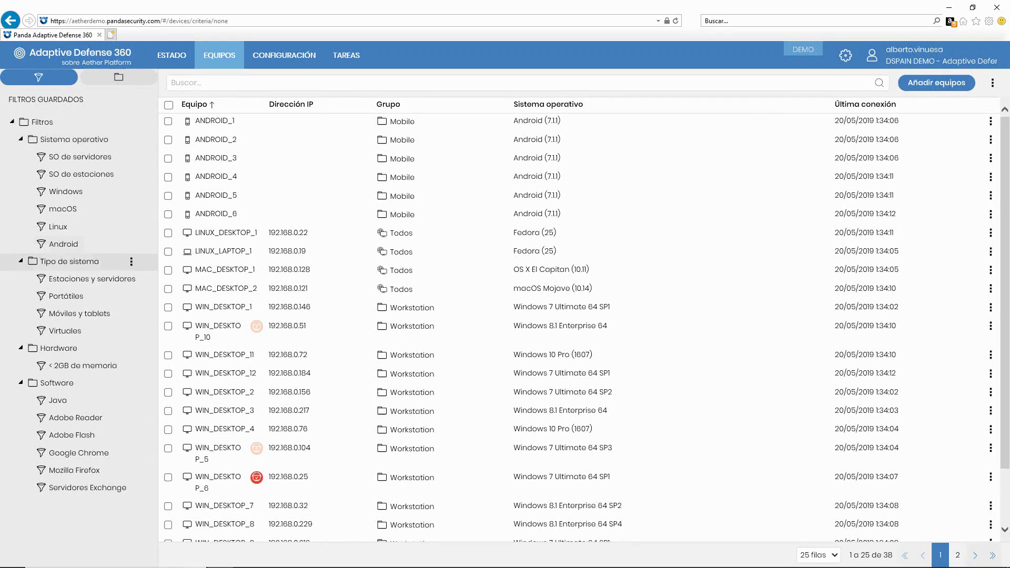
# Show the organization's group tree and examine the Android group's assigned configurations, including the Ajustes por equipo choices
pyautogui.click(119, 78)
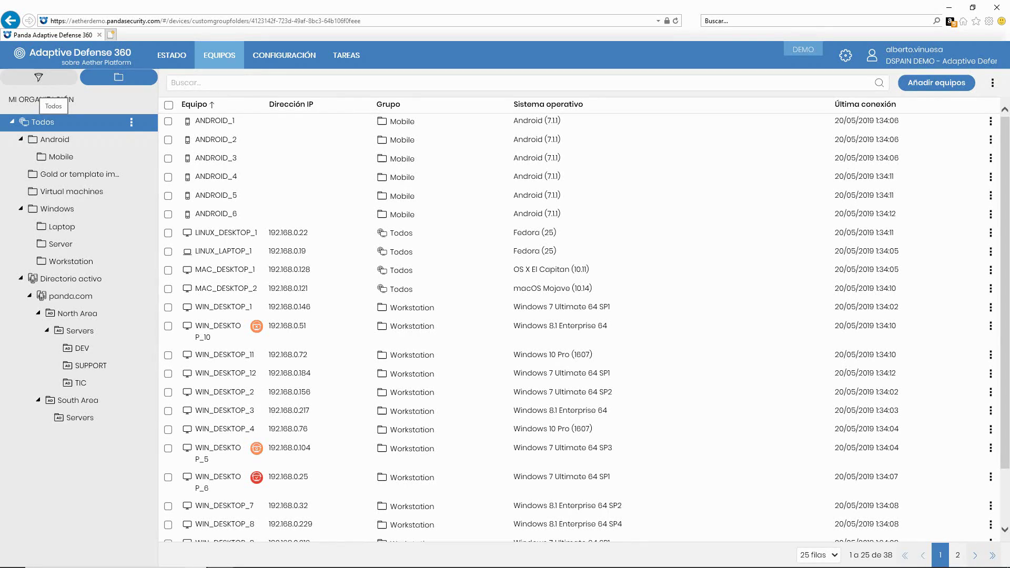
pyautogui.moveTo(31, 122); pyautogui.dragTo(32, 122)
pyautogui.click(131, 140)
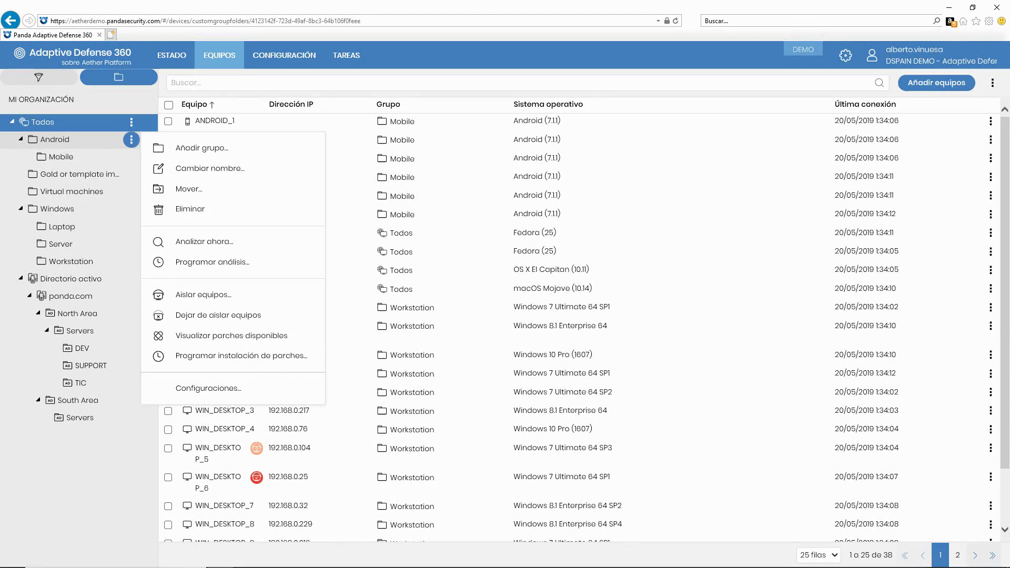
pyautogui.click(209, 389)
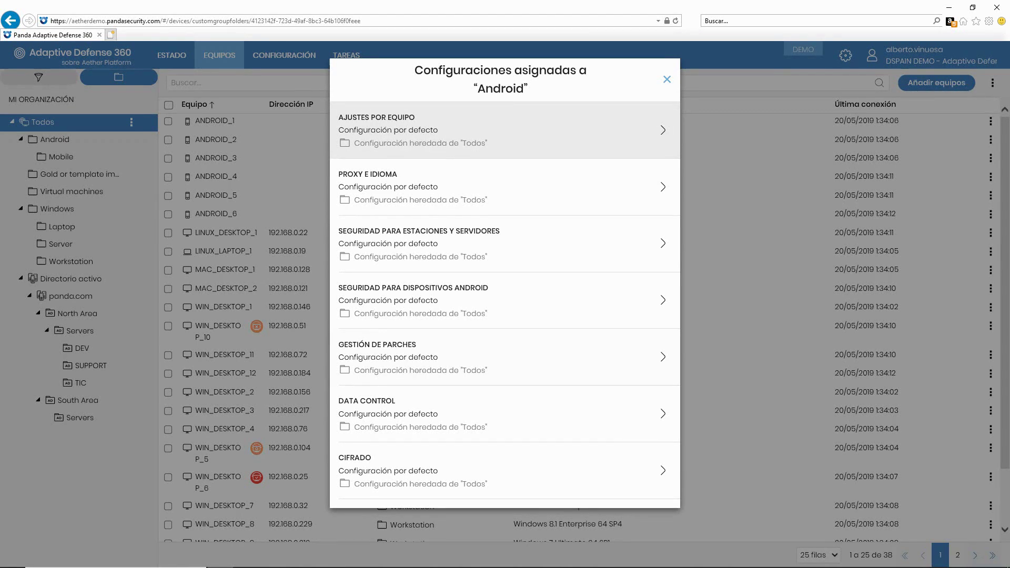
pyautogui.click(505, 129)
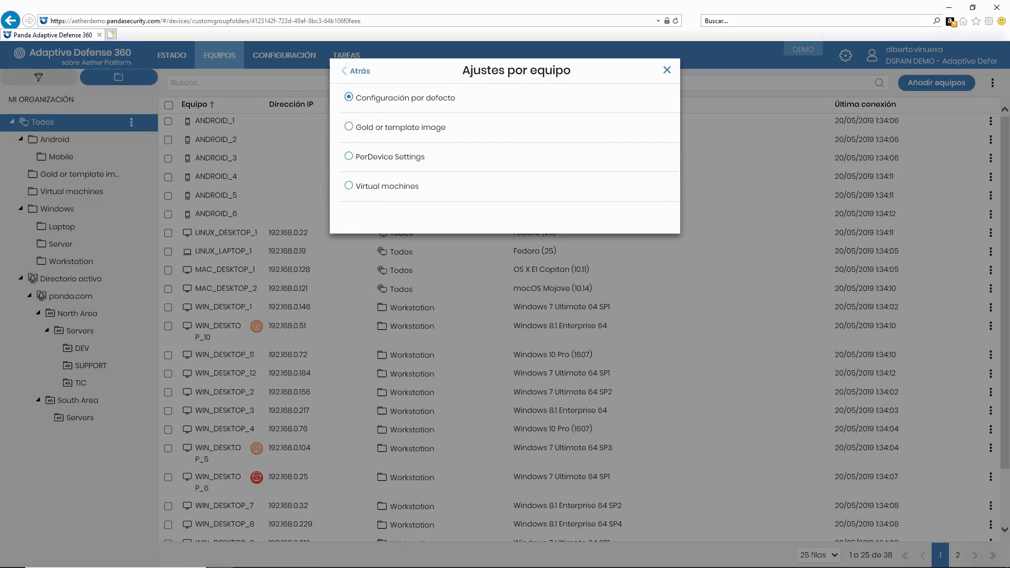
pyautogui.click(667, 70)
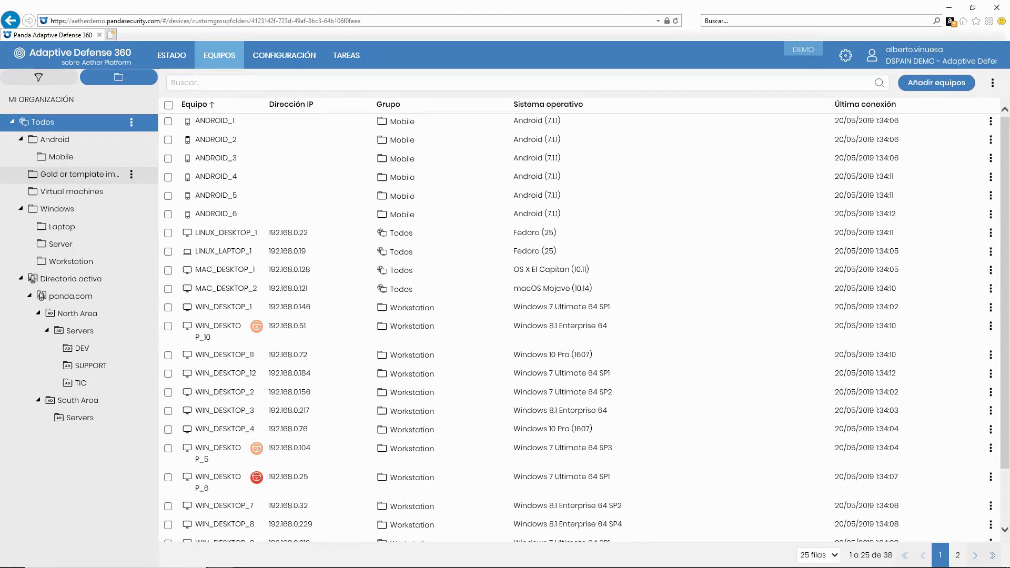
# Examine the actions available for the Todos group, for ANDROID_1, and for ANDROID_1 and ANDROID_2 selected together
pyautogui.click(131, 122)
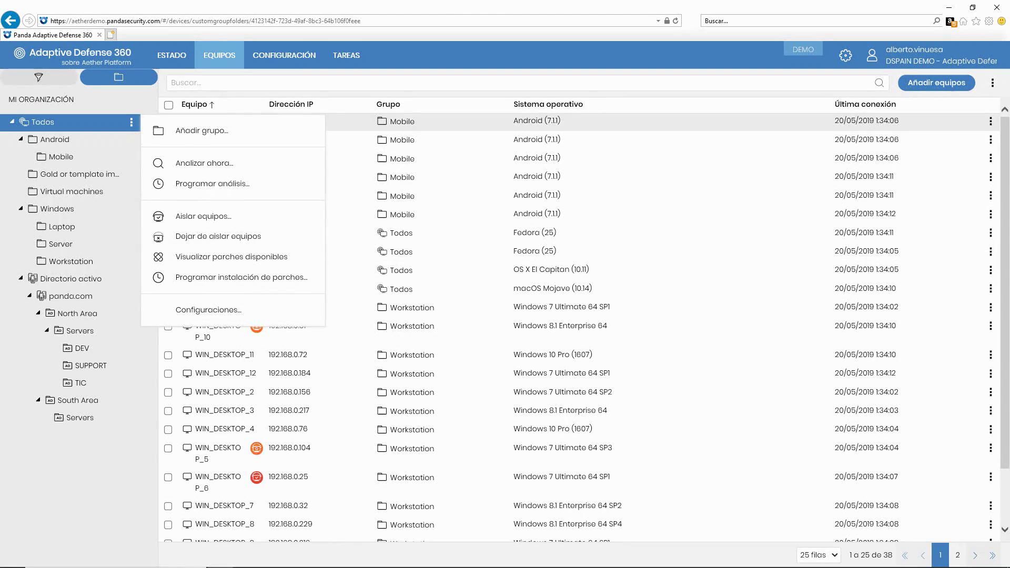
pyautogui.click(991, 121)
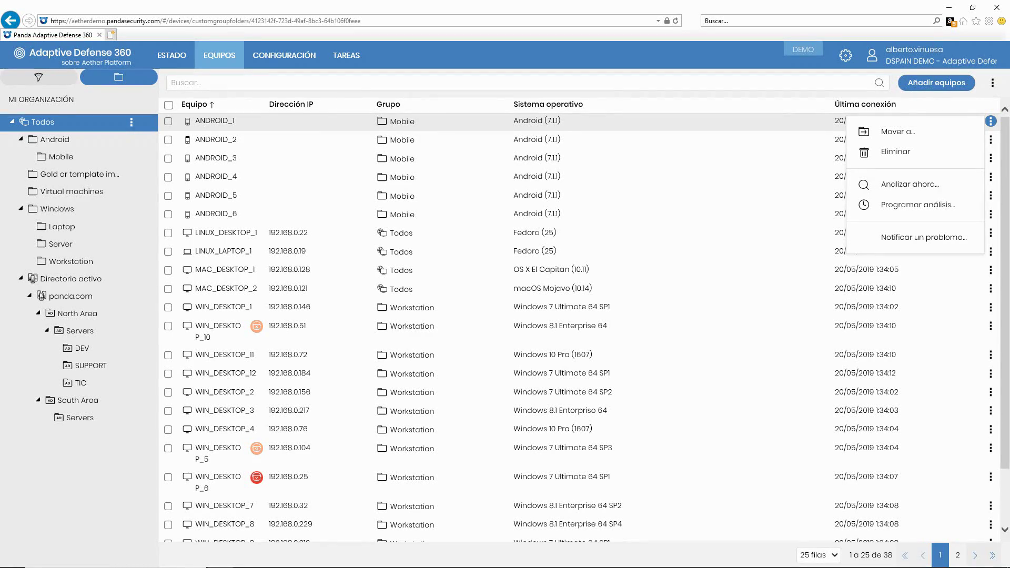
pyautogui.click(168, 121)
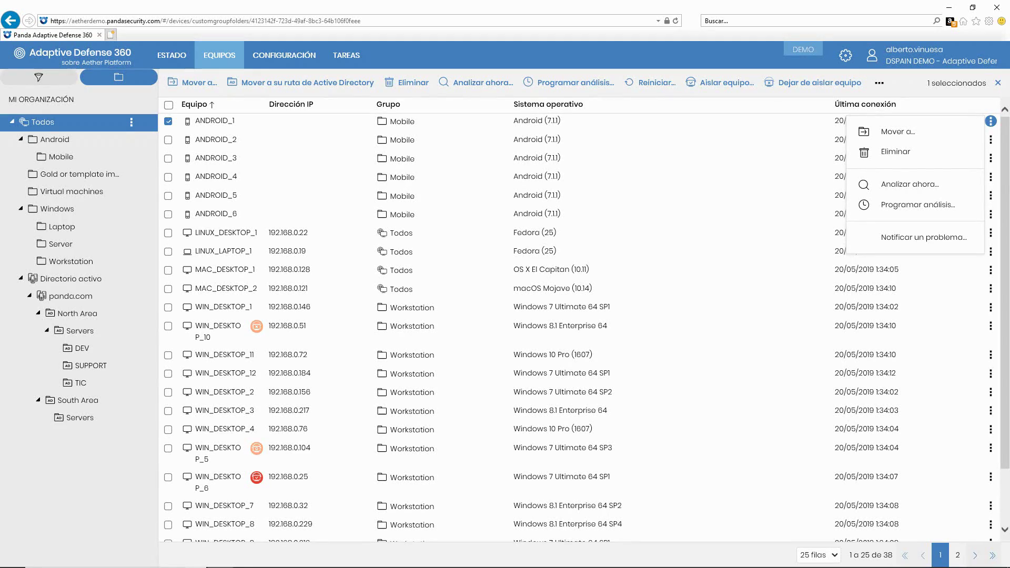
pyautogui.click(168, 140)
pyautogui.click(878, 83)
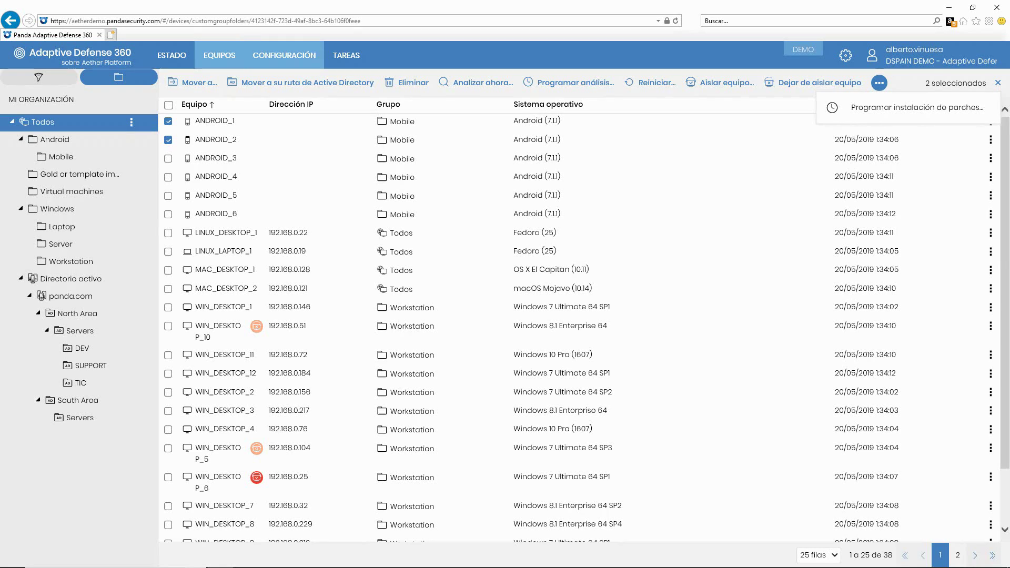
# Open the configuration area and look over the security profiles for workstations and servers, Android devices and patch management
pyautogui.click(284, 55)
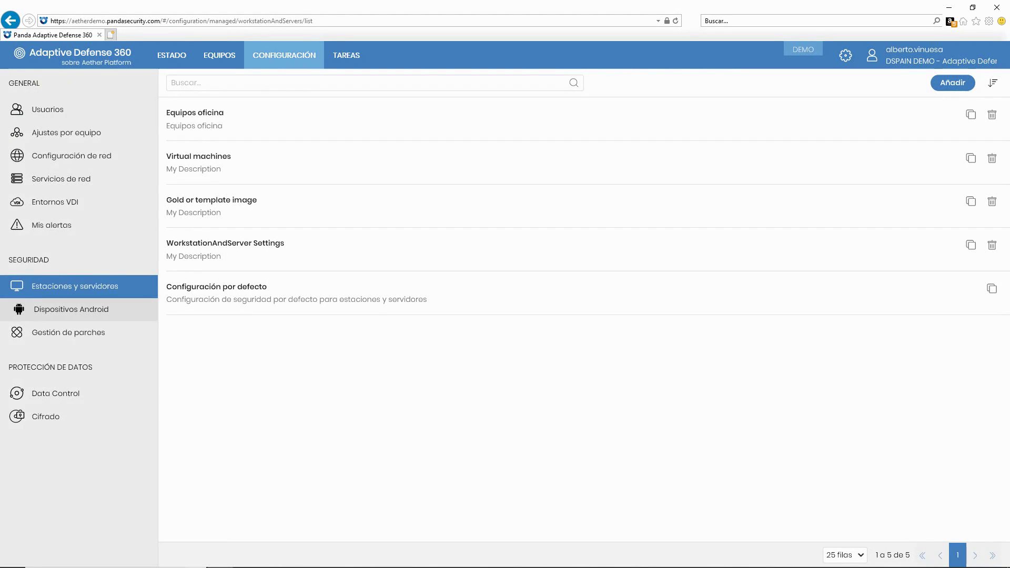
pyautogui.click(71, 309)
pyautogui.click(68, 333)
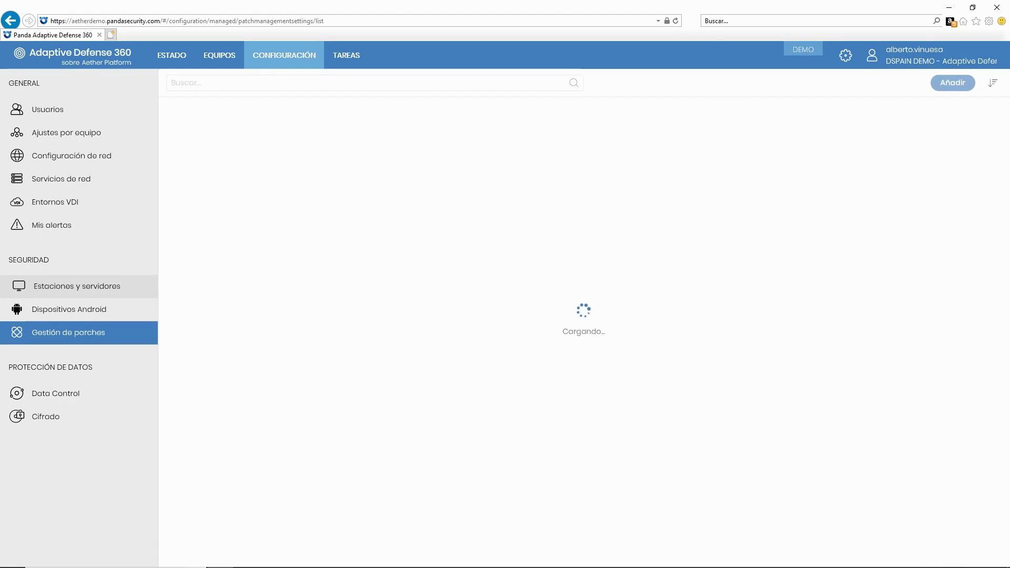
pyautogui.click(74, 286)
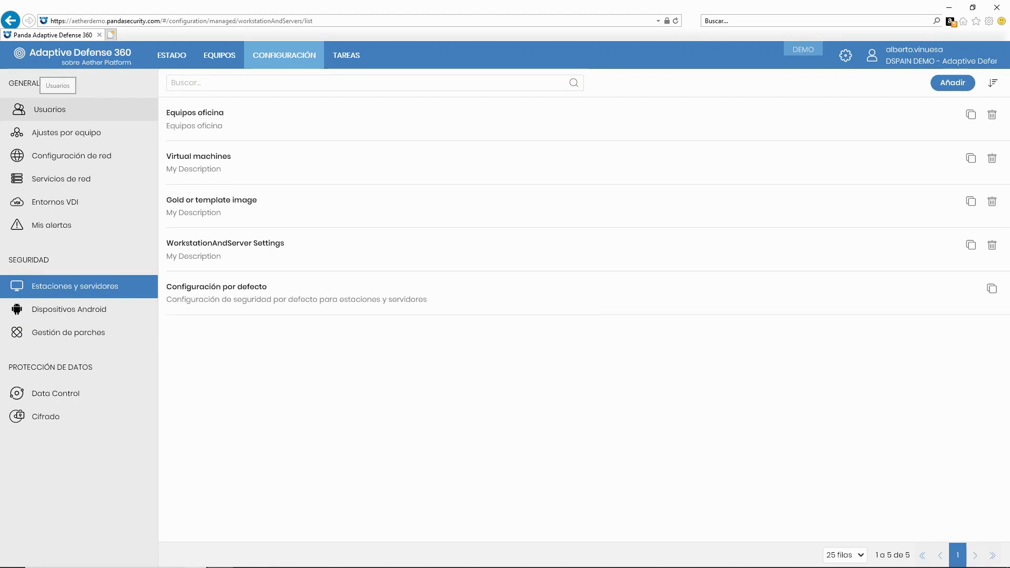
# Examine the console's user management settings, including the users, roles and activity views
pyautogui.click(49, 110)
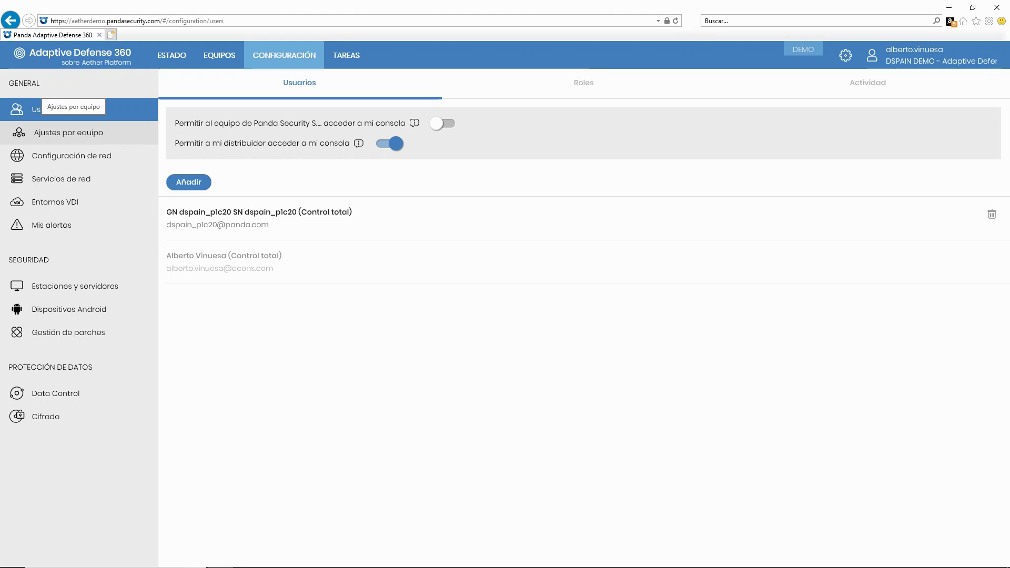
pyautogui.click(74, 131)
pyautogui.click(74, 111)
pyautogui.click(47, 110)
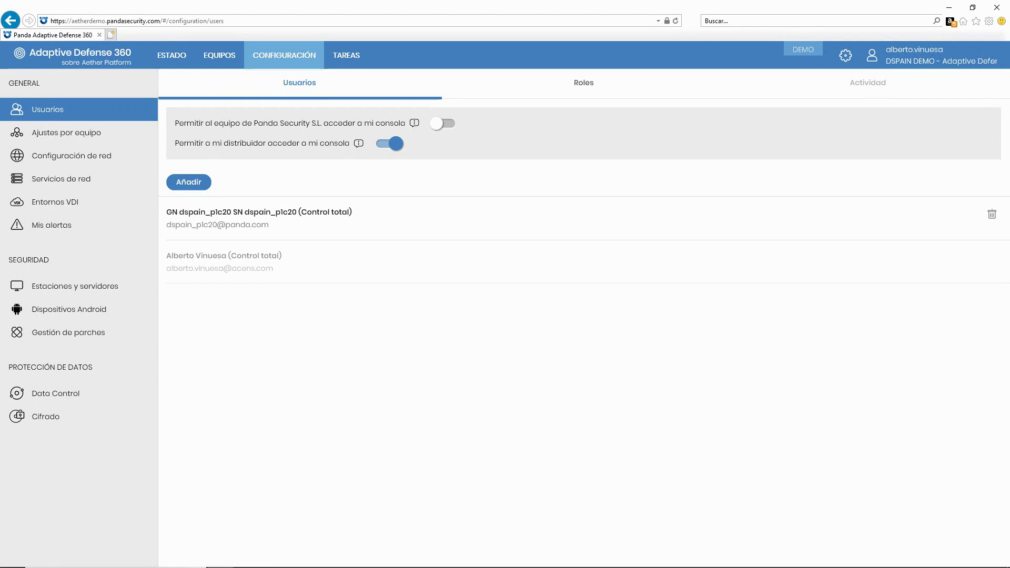
pyautogui.click(583, 83)
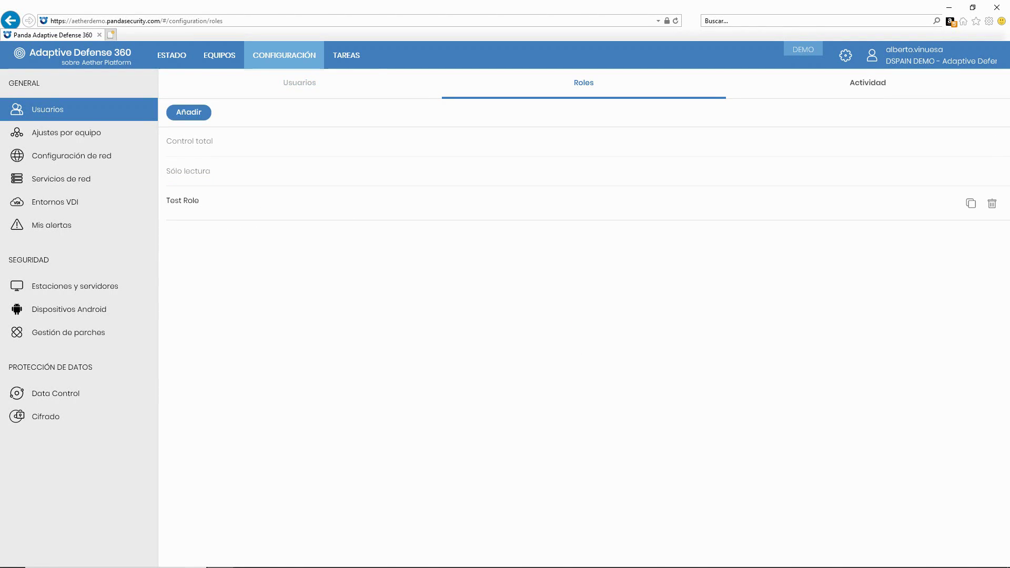
pyautogui.click(867, 83)
pyautogui.click(300, 83)
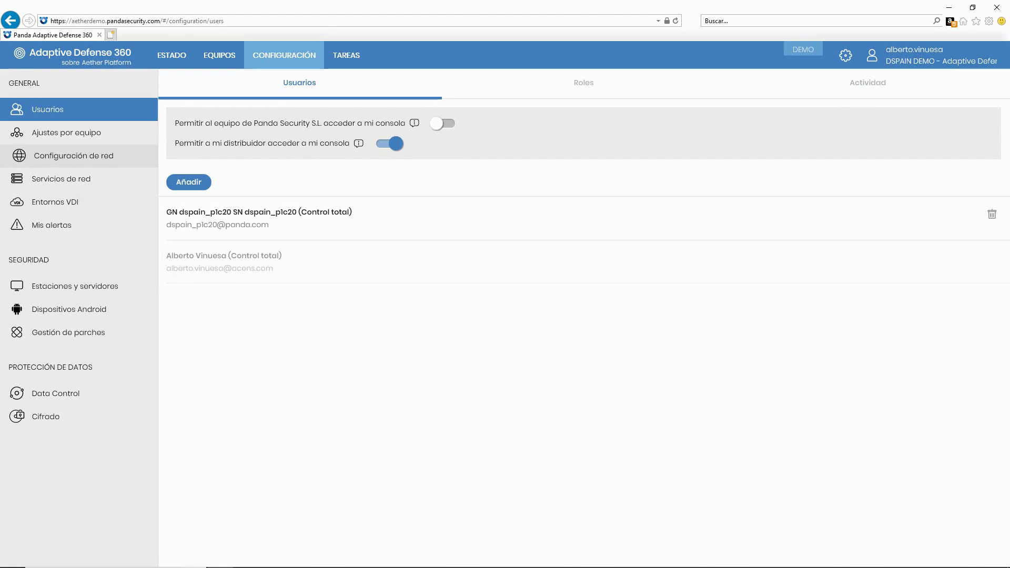
# Look through the general settings for per-computer options, network configuration, network services and VDI environments
pyautogui.click(52, 133)
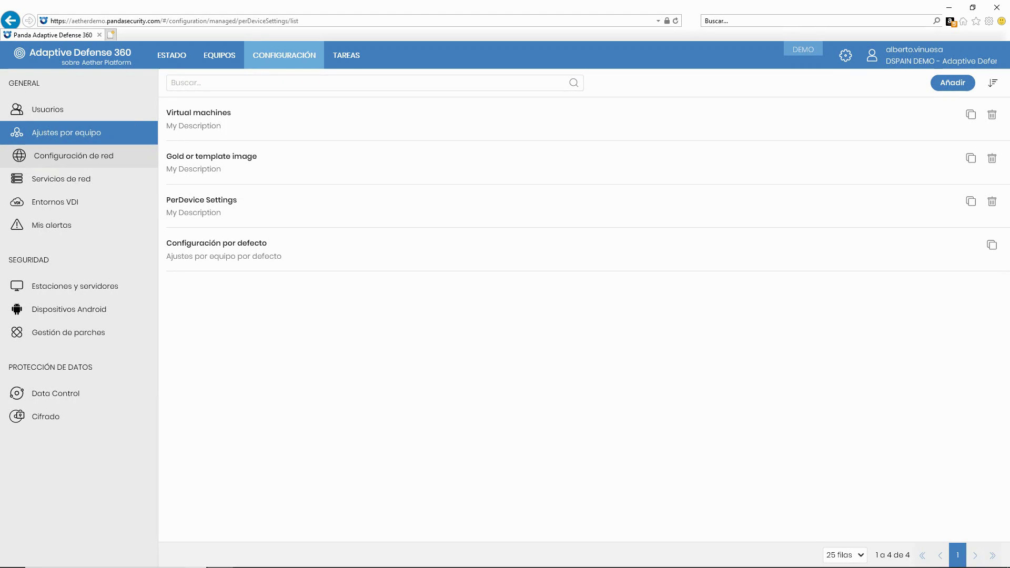
pyautogui.click(73, 155)
pyautogui.click(61, 179)
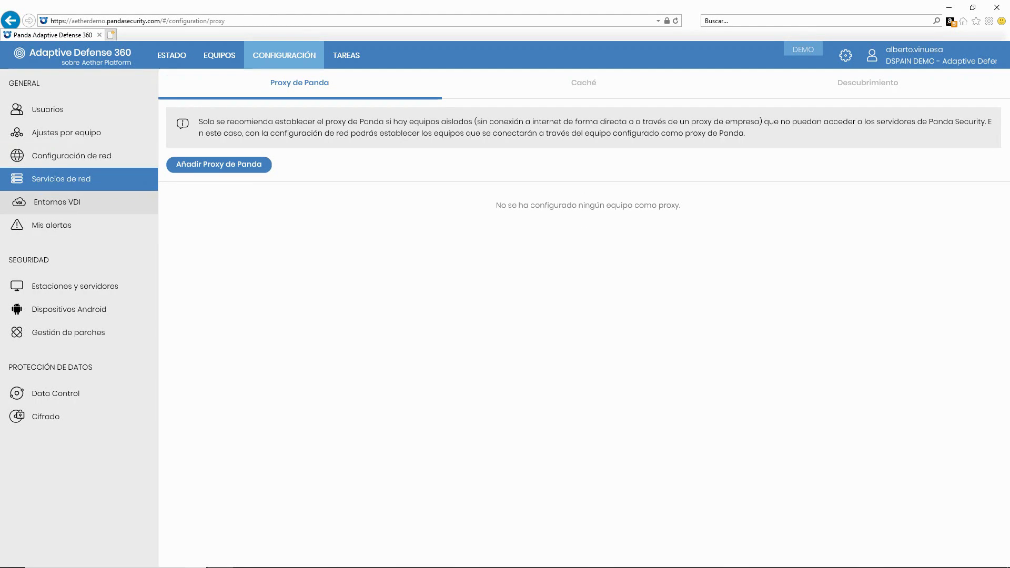
pyautogui.click(57, 202)
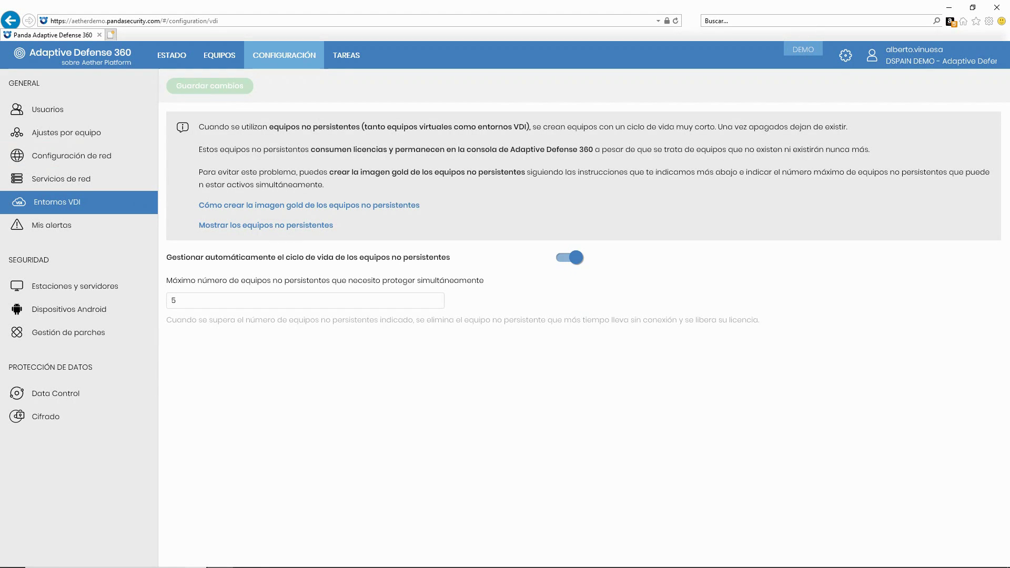
# Review the security profile lists from workstations and servers through Android devices to patch management
pyautogui.click(77, 286)
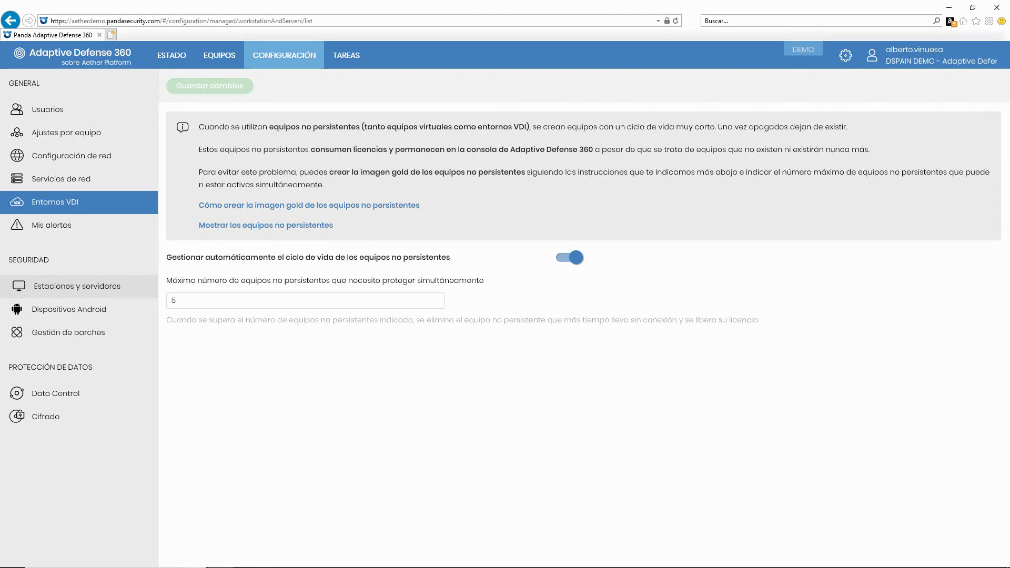
pyautogui.click(69, 310)
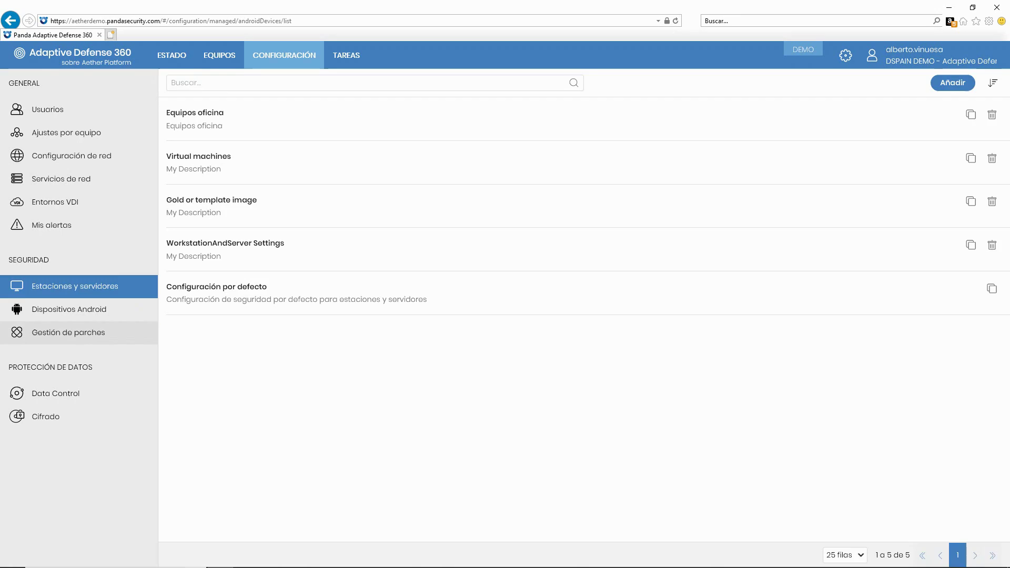
pyautogui.click(68, 332)
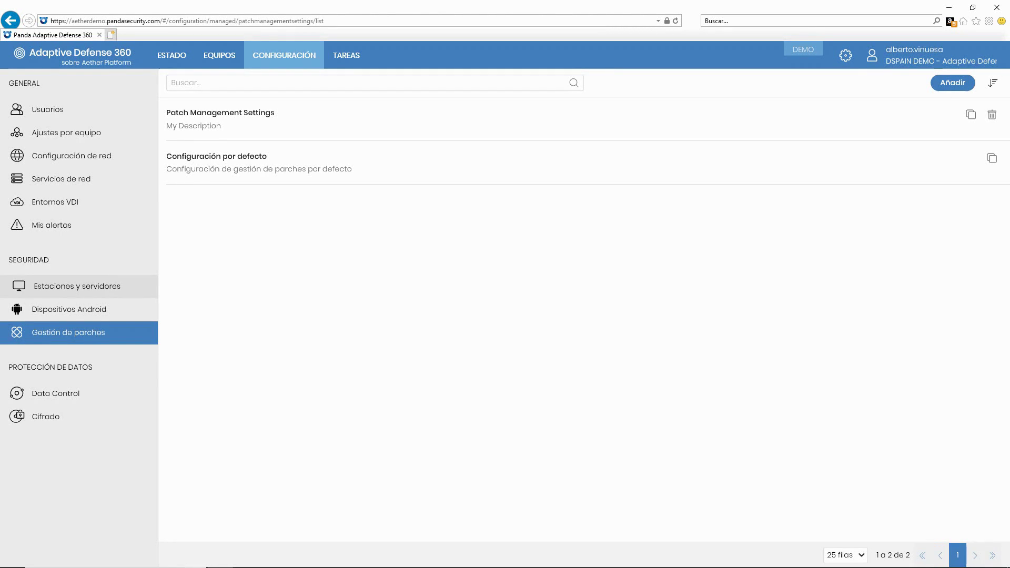
# Start a new workstation and server security configuration named Demo1 with the description "Modele estaciones demo"
pyautogui.click(77, 286)
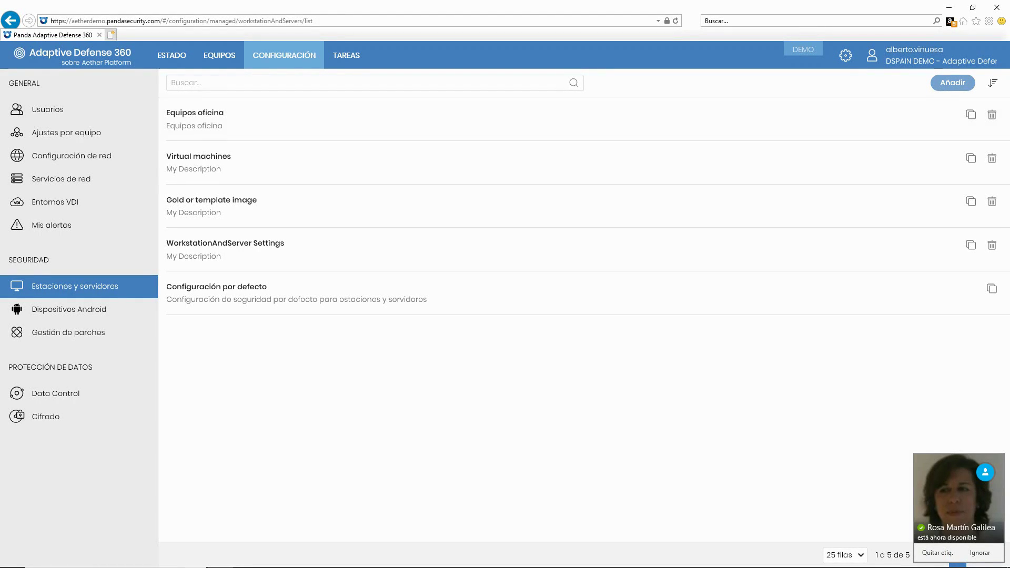
pyautogui.click(953, 83)
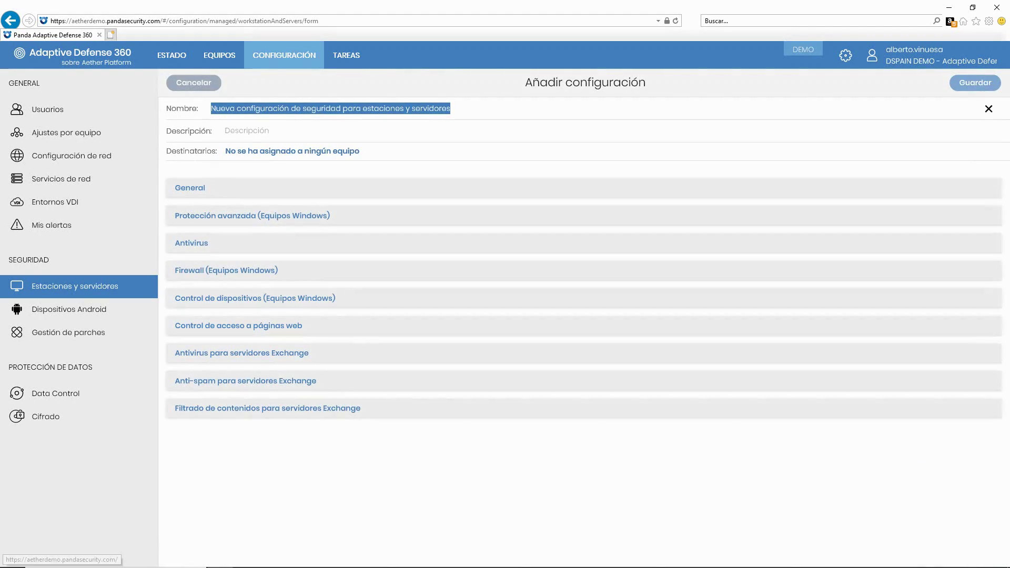
pyautogui.click(451, 108)
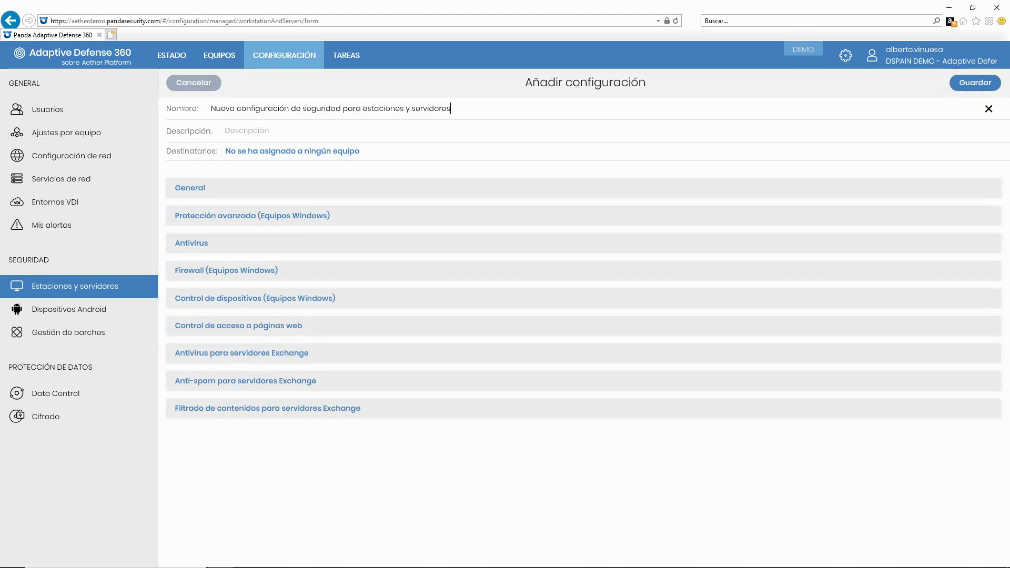
pyautogui.hotkey('ctrl', 'a')
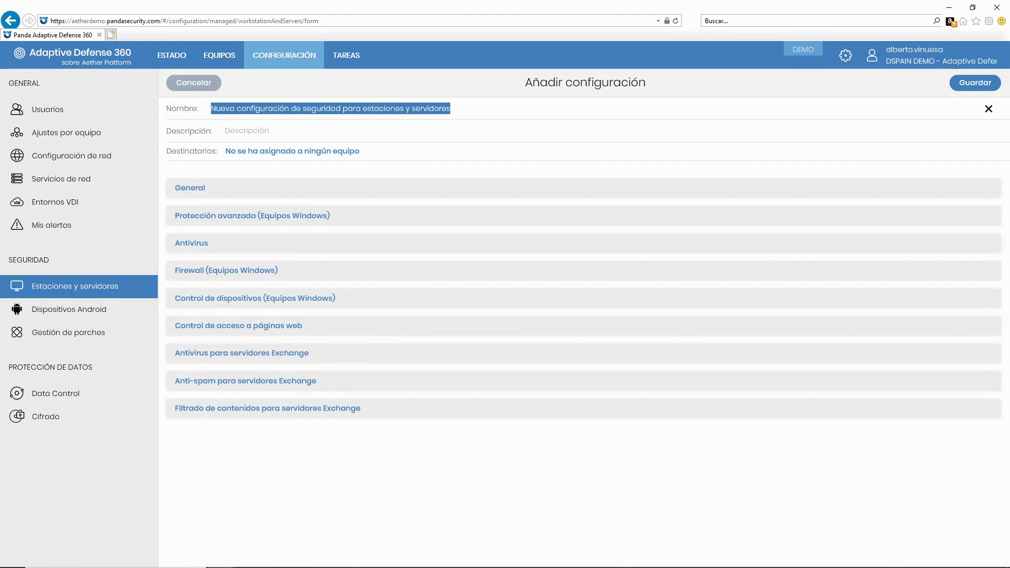
pyautogui.write('Demo1')
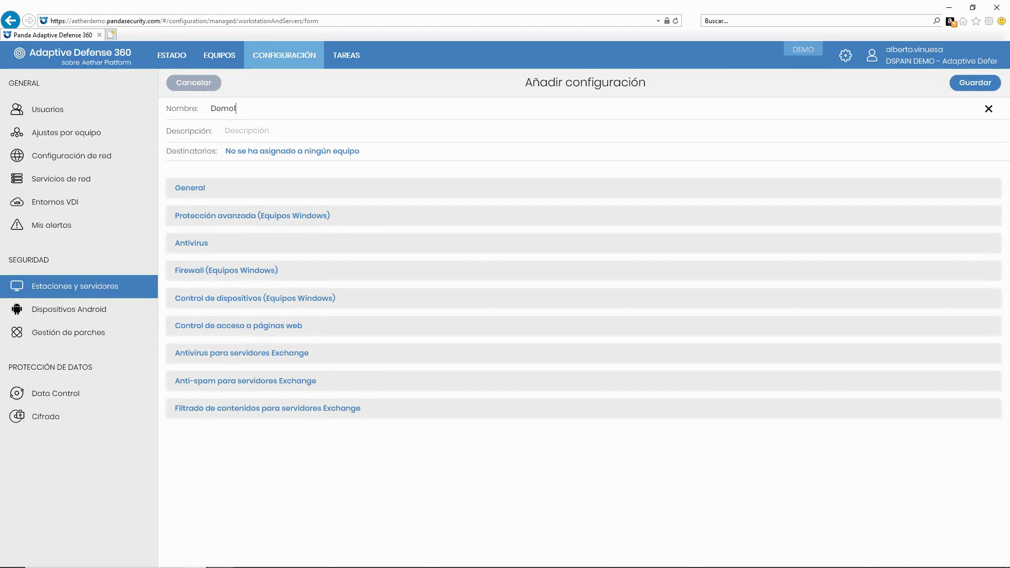
pyautogui.press('Tab')
pyautogui.click(227, 131)
pyautogui.write('Modele estaciones demo')
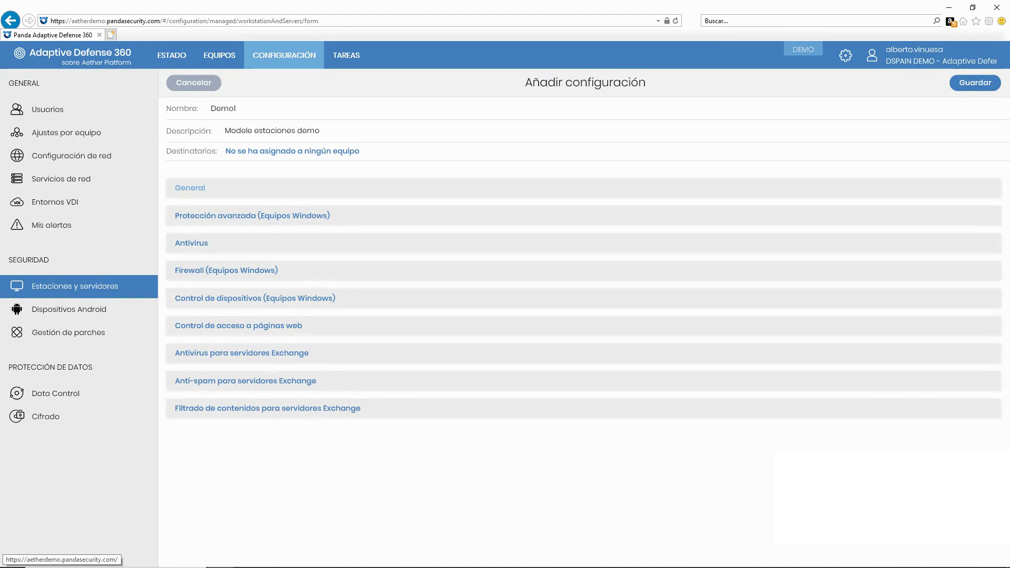
# Examine the Demo1 configuration's general settings, including computer alerts, updates, uninstallation of other security products and file exclusions
pyautogui.click(189, 188)
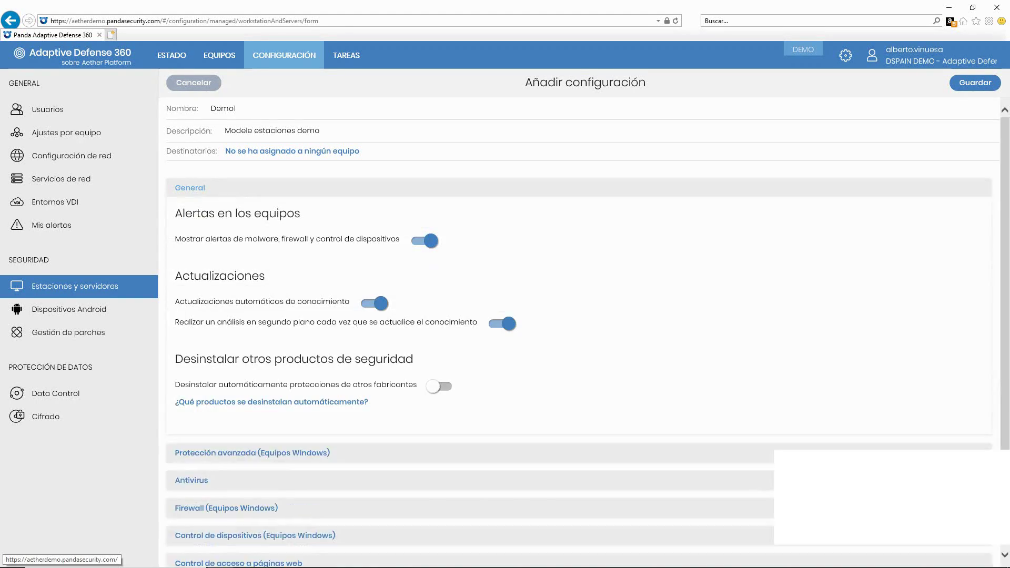
pyautogui.scroll(-2, 579, 331)
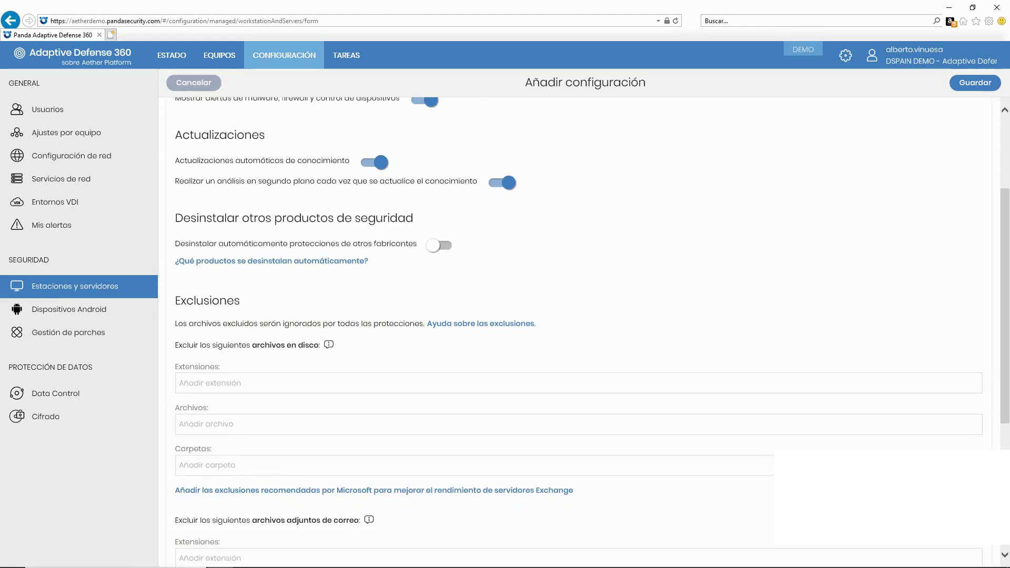
pyautogui.scroll(2, 584, 316)
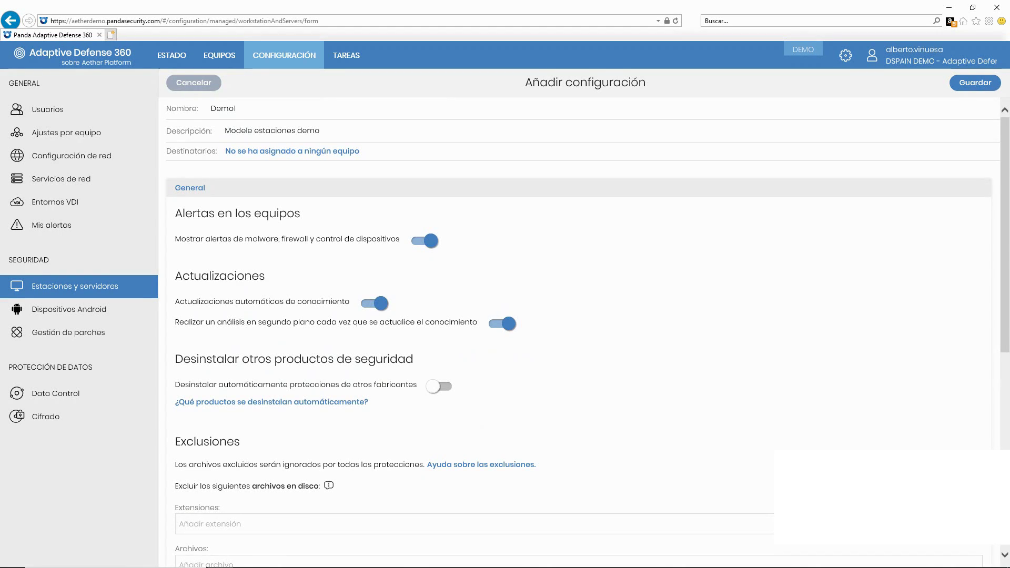
pyautogui.scroll(-1, 584, 315)
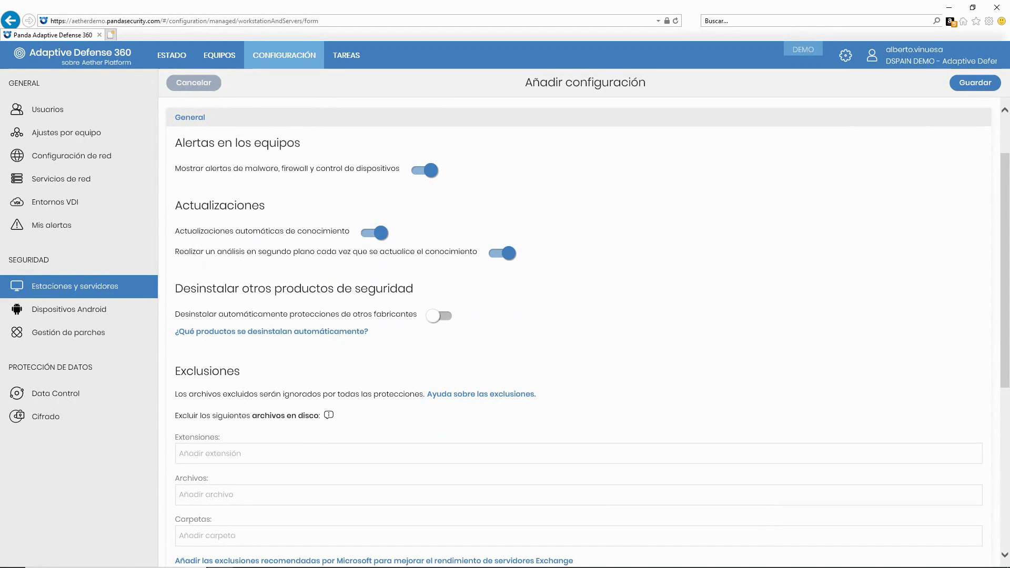
pyautogui.scroll(-1, 583, 316)
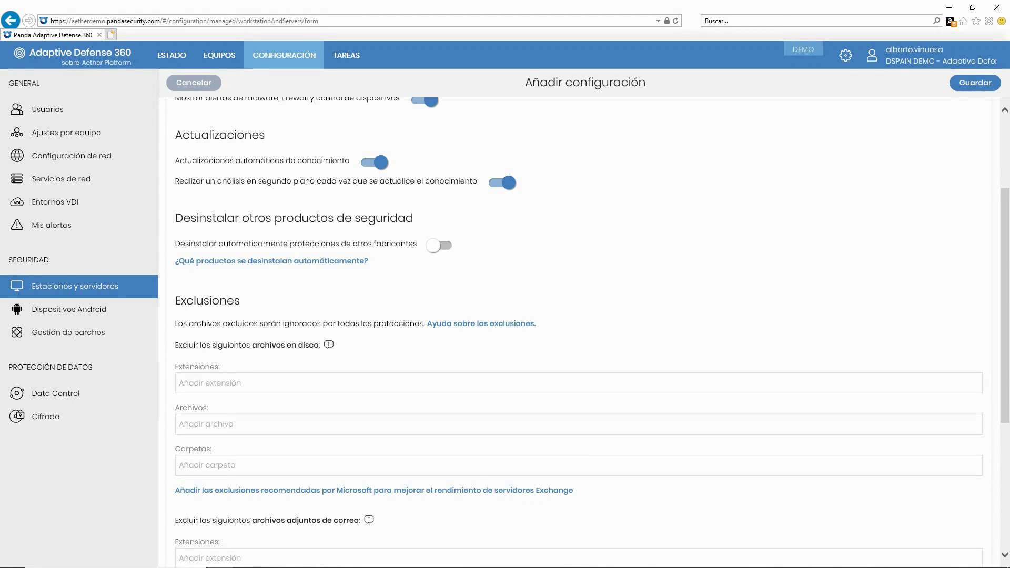
pyautogui.scroll(-3, 578, 315)
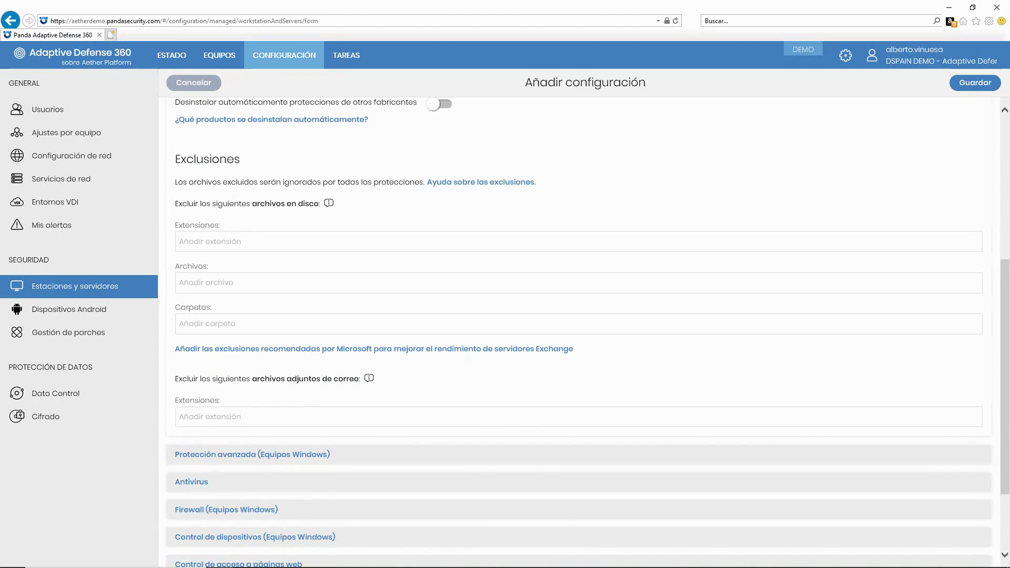
pyautogui.scroll(5, 578, 332)
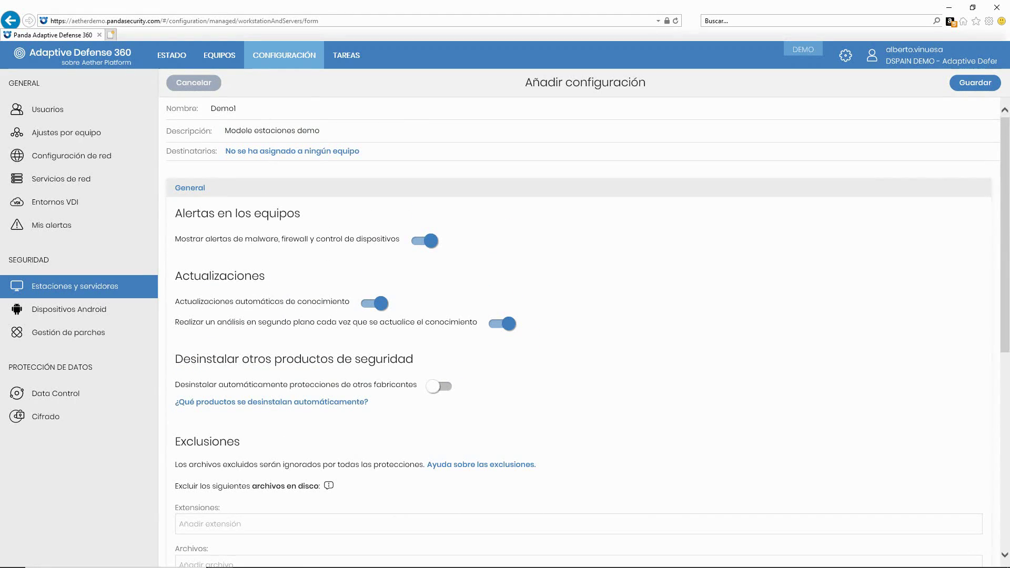
pyautogui.click(190, 188)
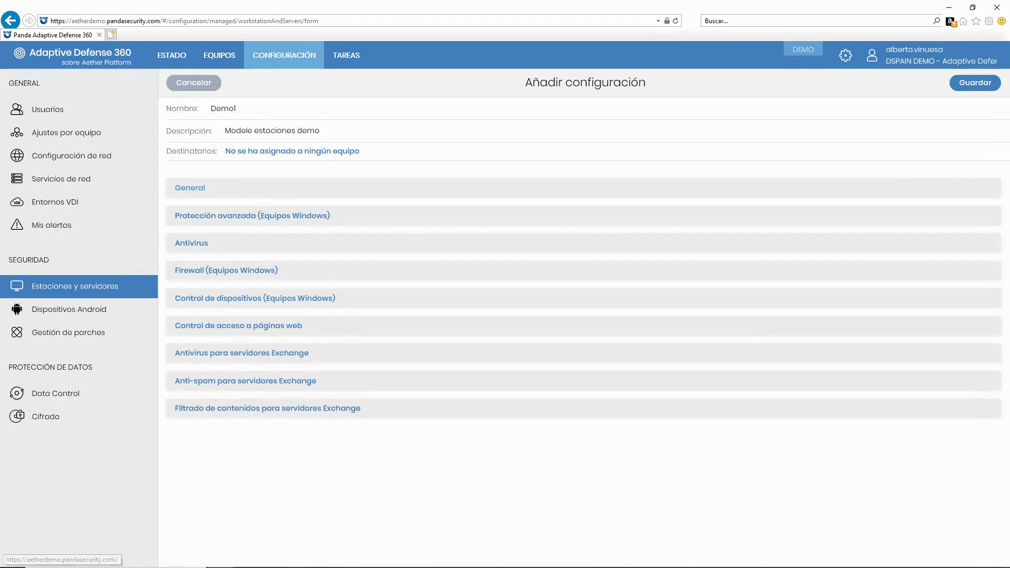
# In the advanced protection settings for Windows computers, try the Audit operating mode and set it back to Hardening
pyautogui.click(252, 216)
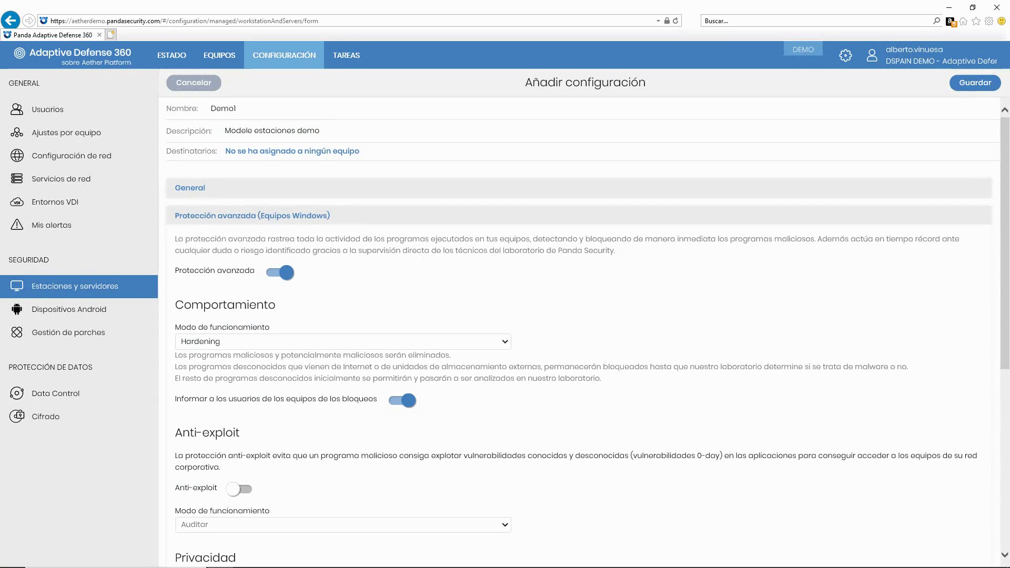
pyautogui.scroll(-1, 583, 334)
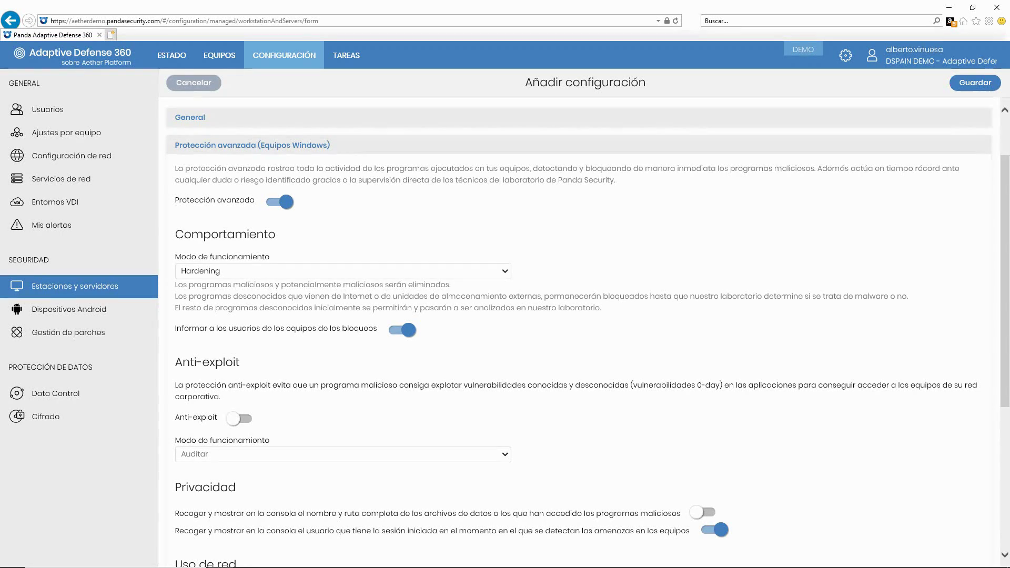
pyautogui.click(343, 271)
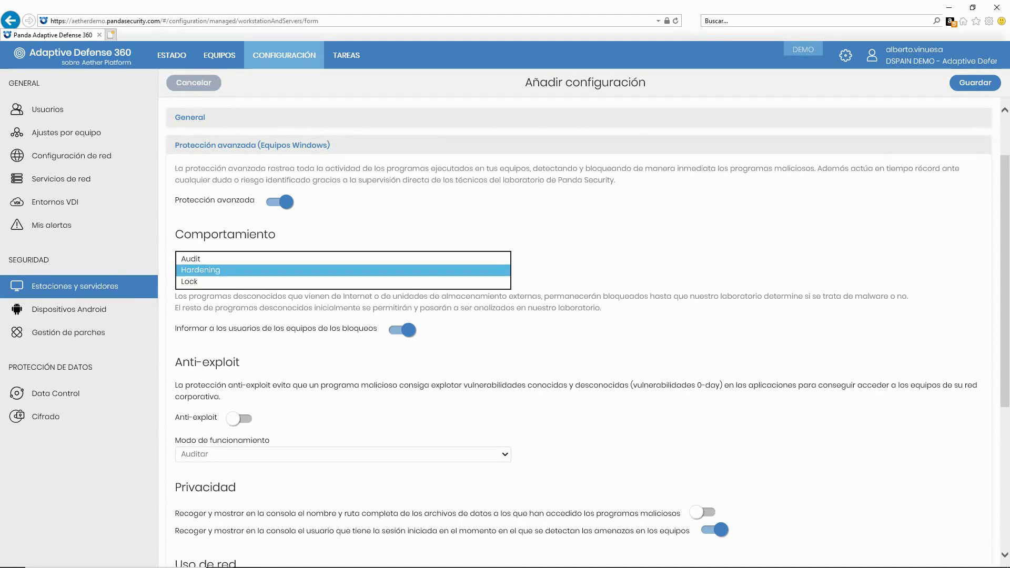
pyautogui.click(343, 258)
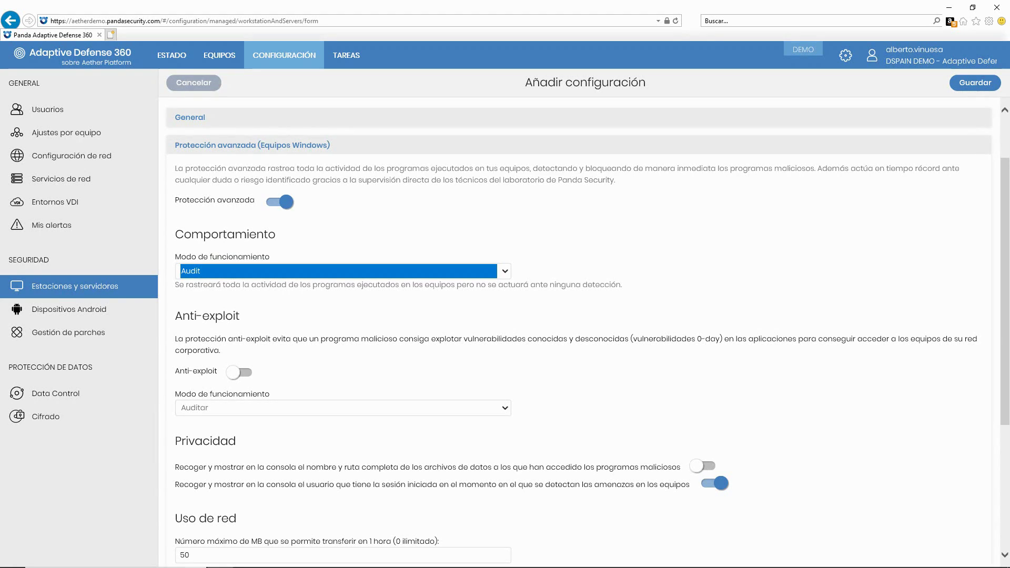
pyautogui.hotkey('alt', 'Down')
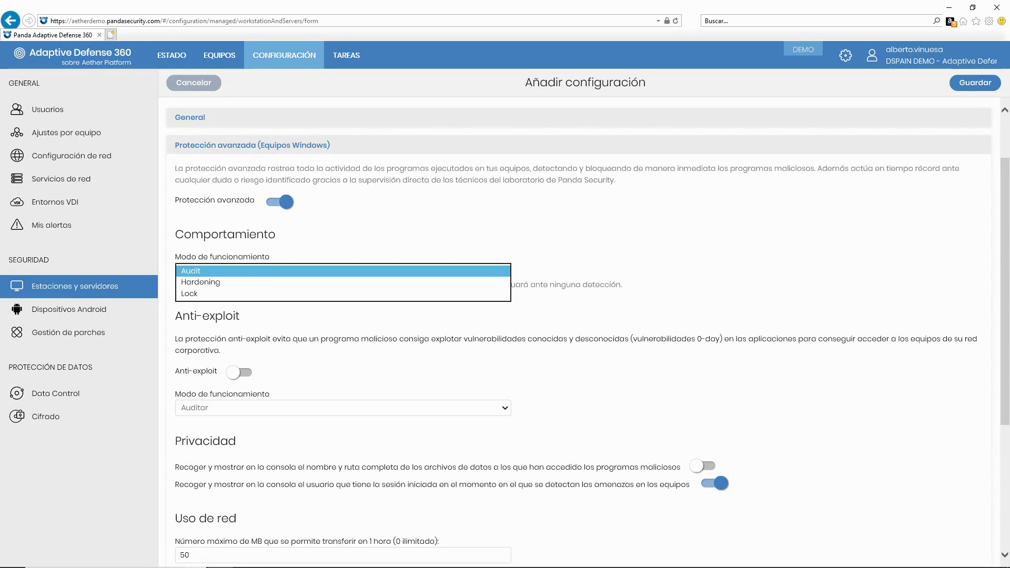
pyautogui.press('Down')
pyautogui.press('Return')
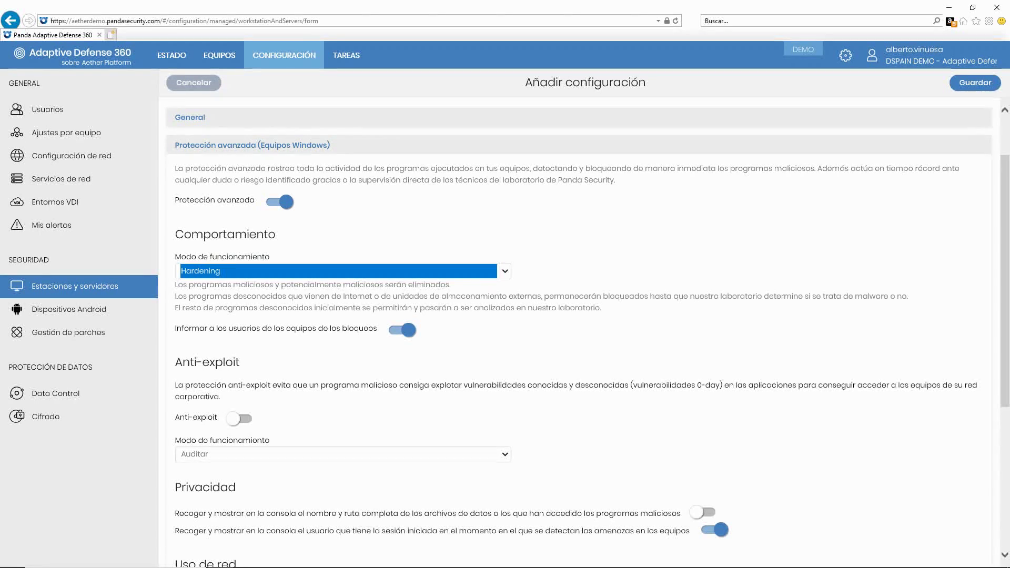
# Try the Lock operating mode for advanced protection and cancel the change
pyautogui.click(343, 270)
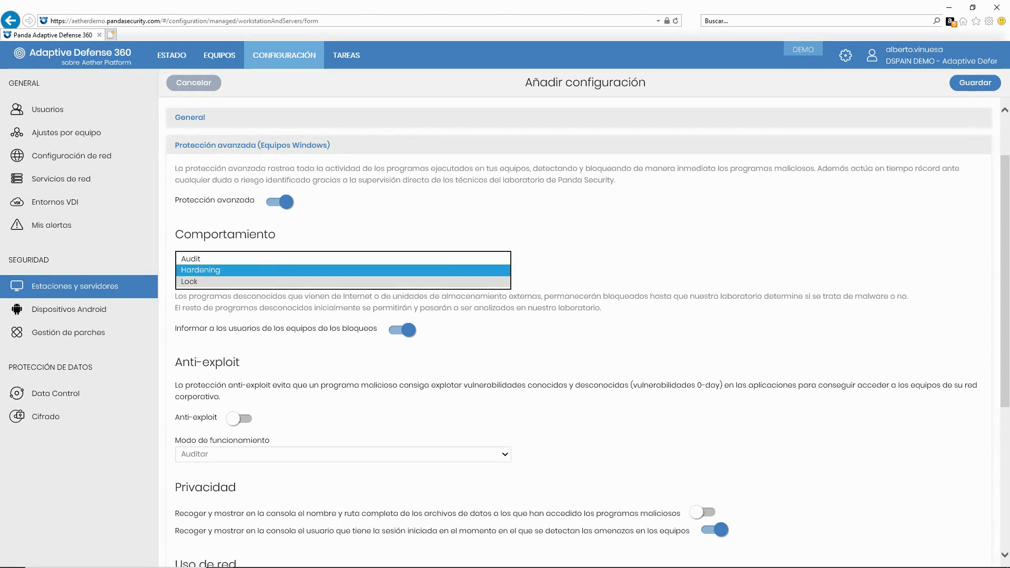
pyautogui.click(343, 281)
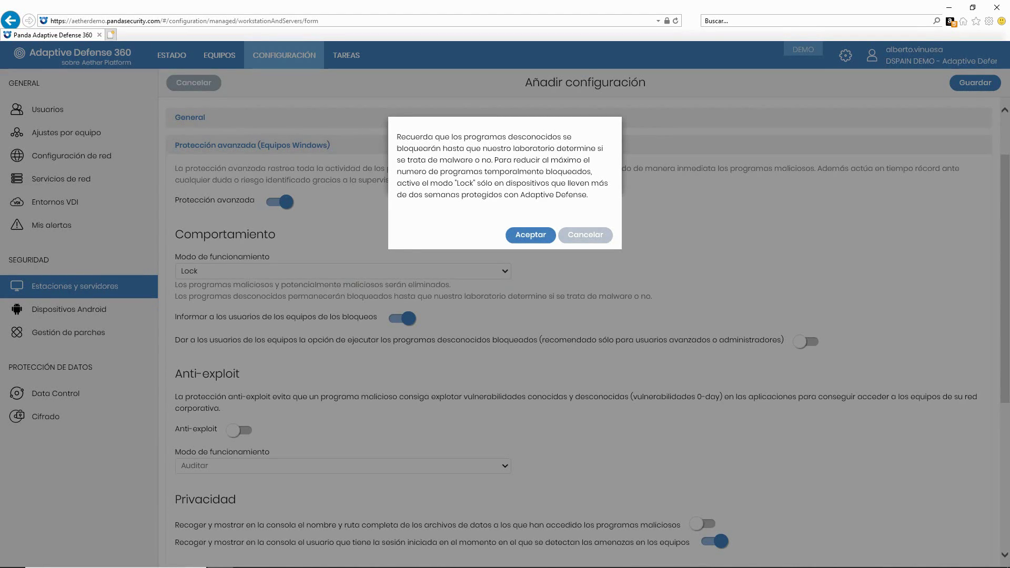
pyautogui.click(585, 235)
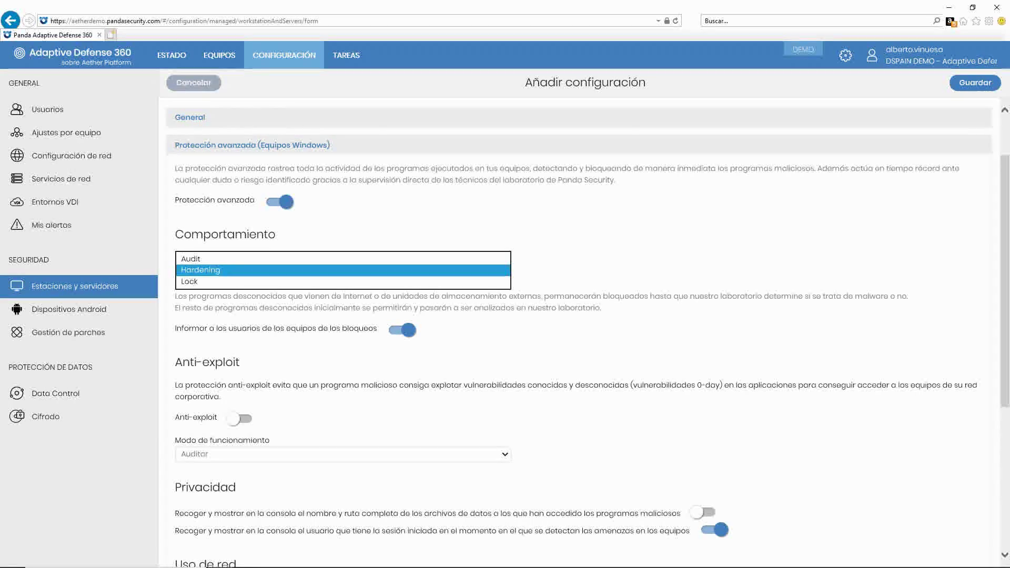
pyautogui.press('Escape')
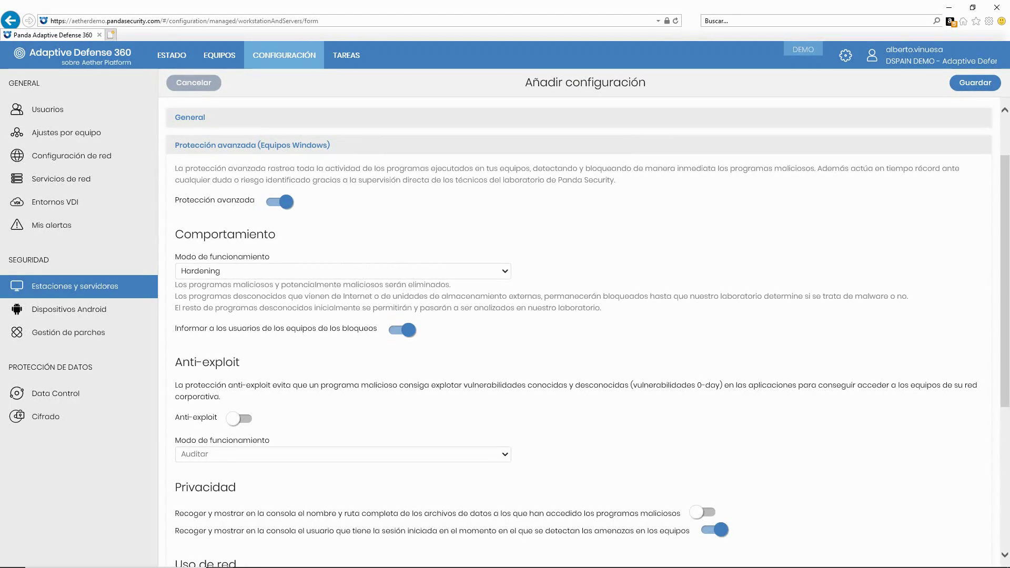
# Enable anti-exploit protection with its operating mode set to Bloquear, and close the advanced protection section
pyautogui.scroll(-3, 578, 331)
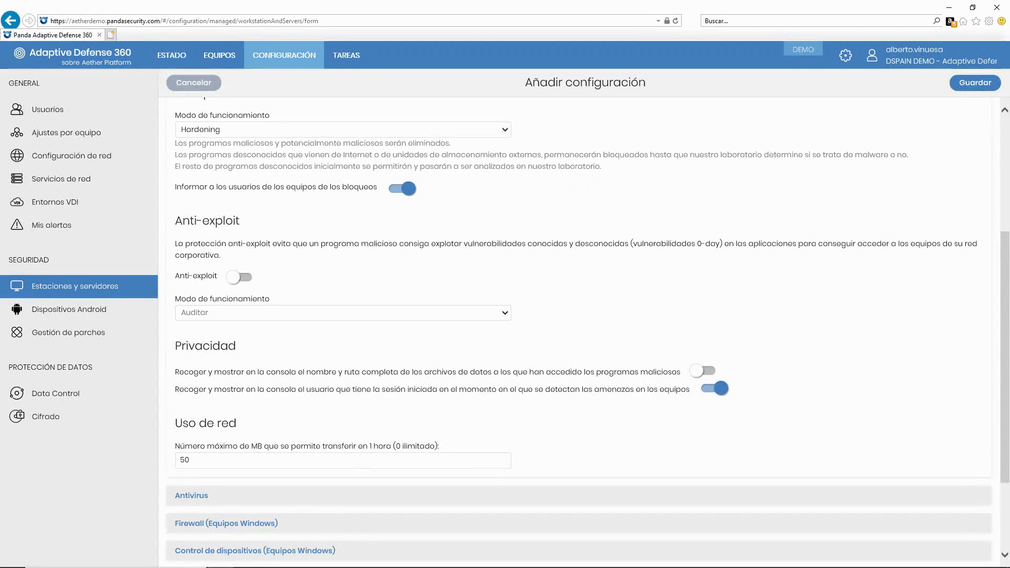
pyautogui.click(239, 277)
pyautogui.click(342, 313)
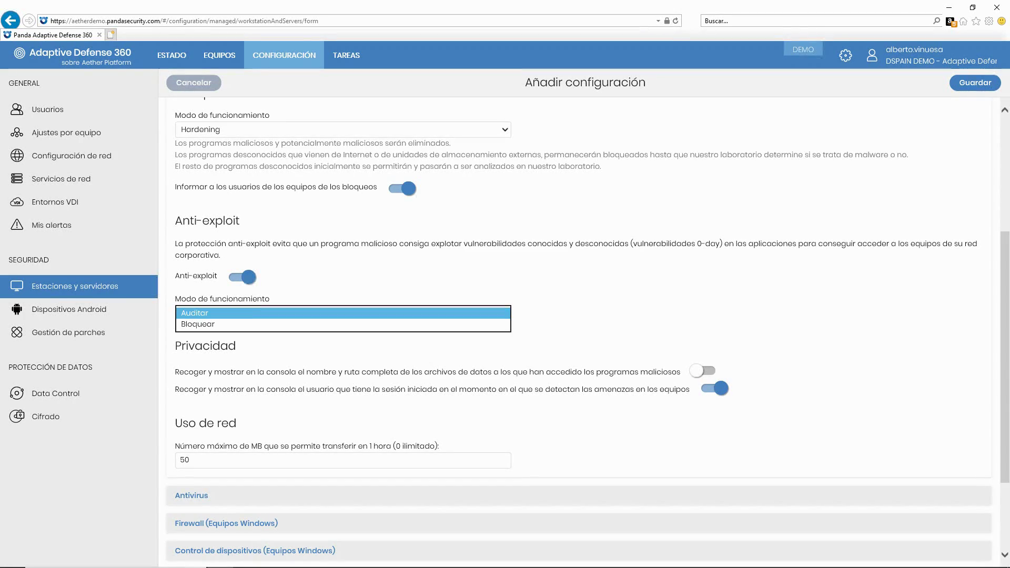
pyautogui.click(342, 325)
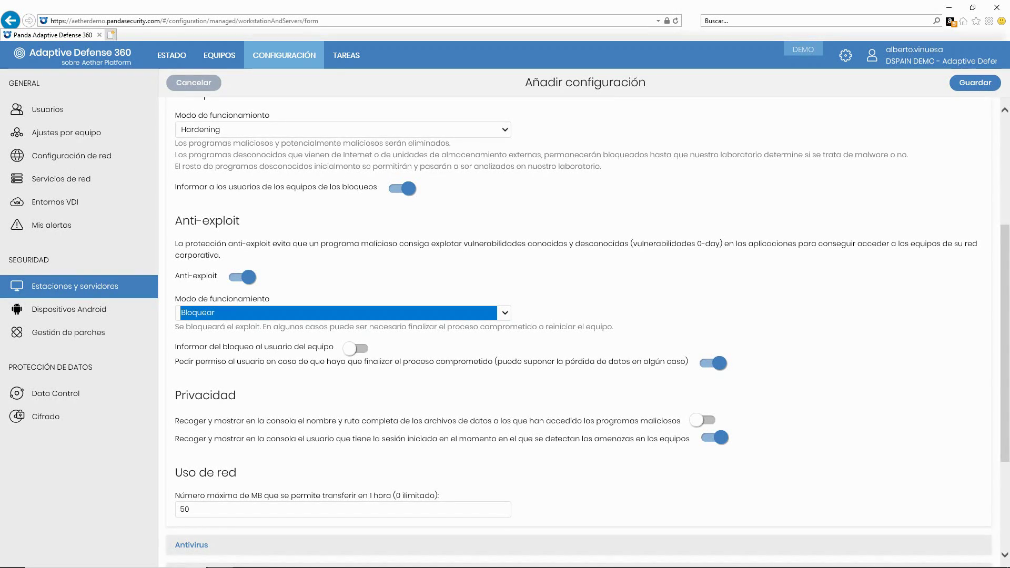
pyautogui.scroll(-3, 579, 331)
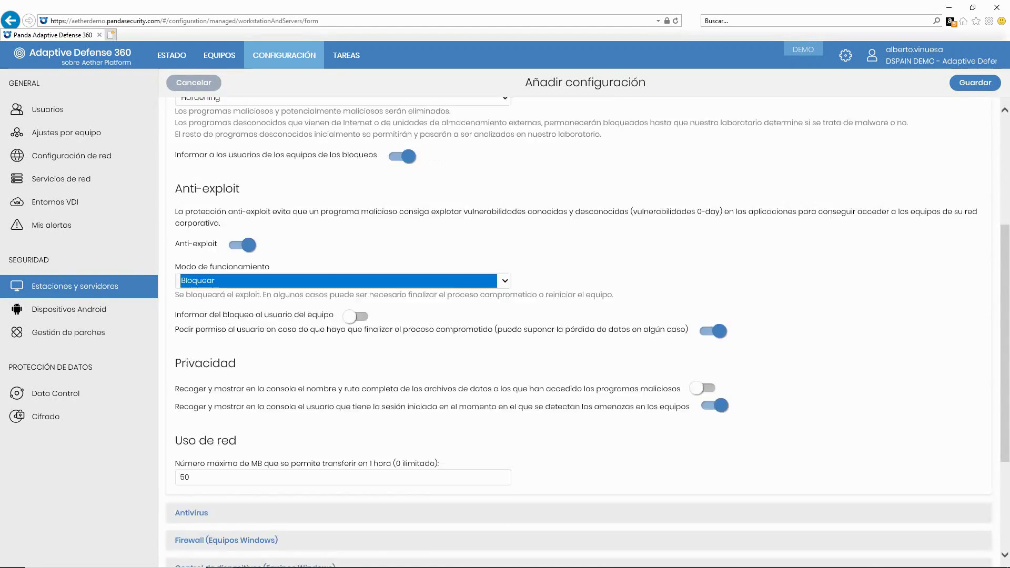
pyautogui.scroll(7, 579, 316)
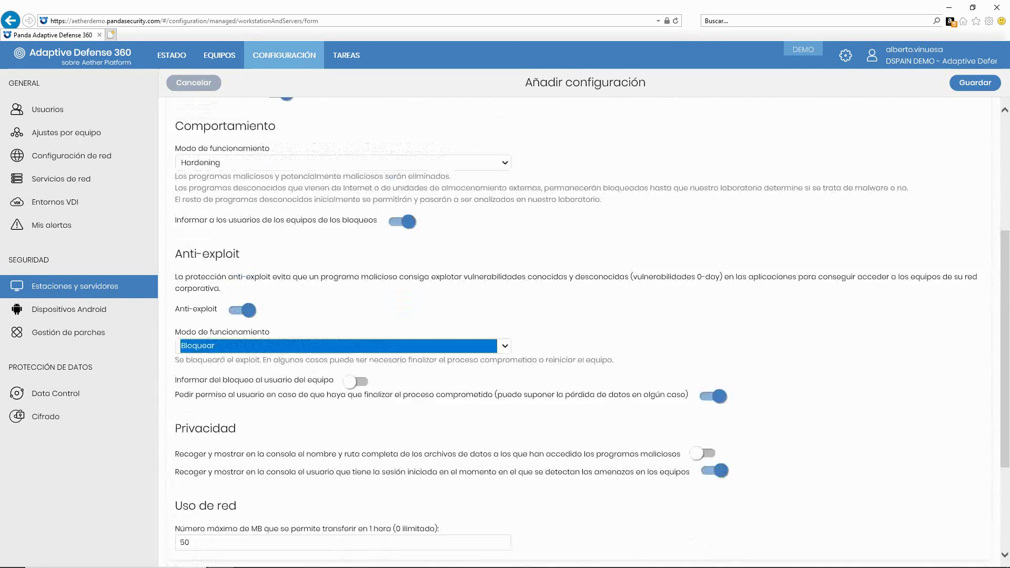
pyautogui.click(252, 215)
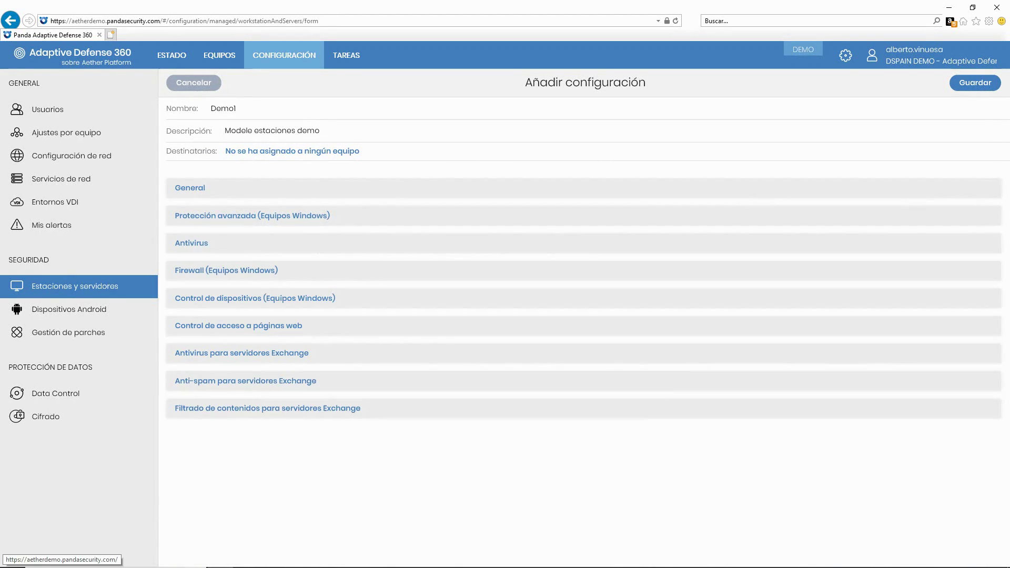
# Examine the antivirus settings for protection modules, threats to detect and file types to scan
pyautogui.click(191, 242)
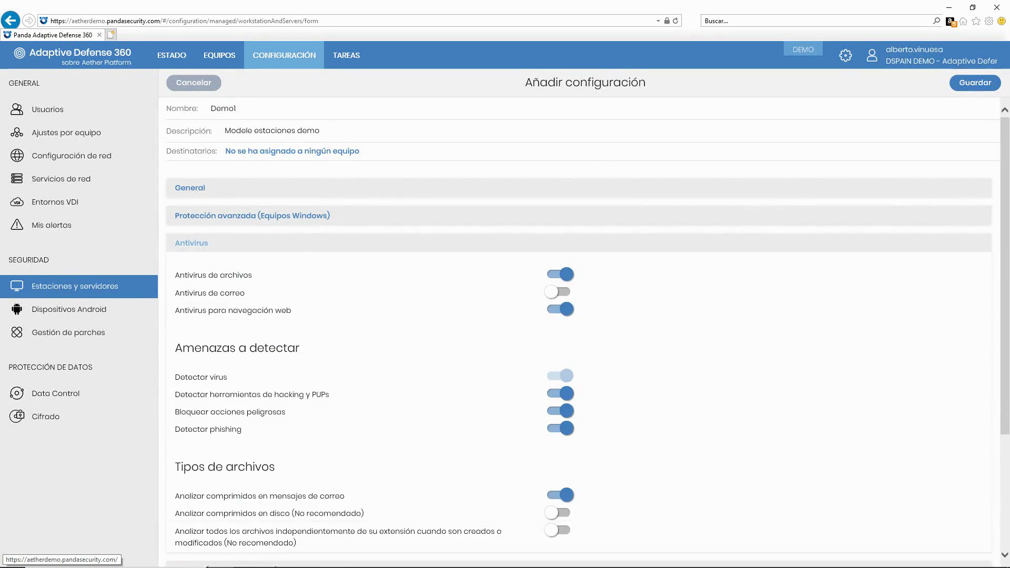
pyautogui.scroll(-2, 579, 331)
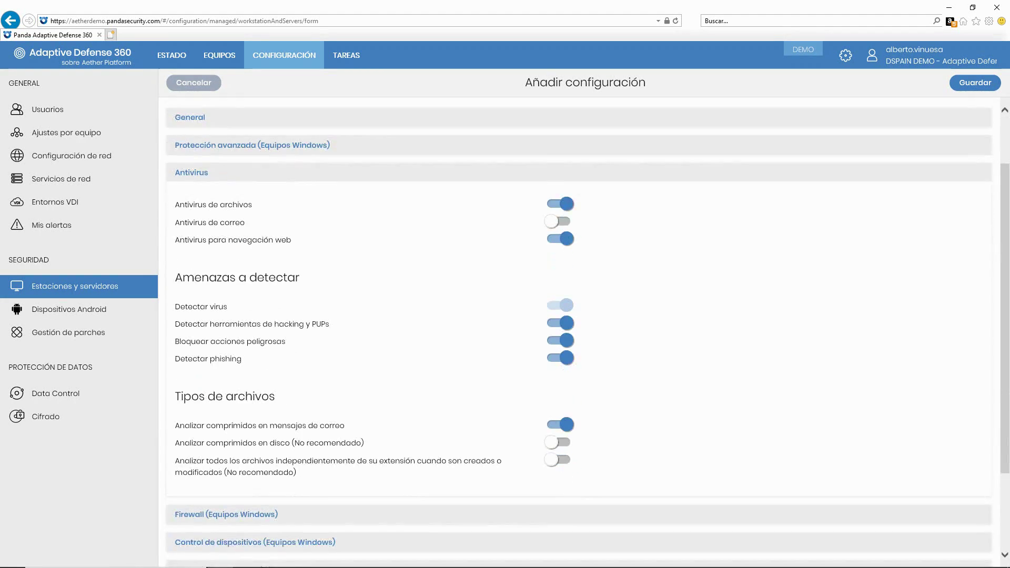
pyautogui.scroll(2, 578, 331)
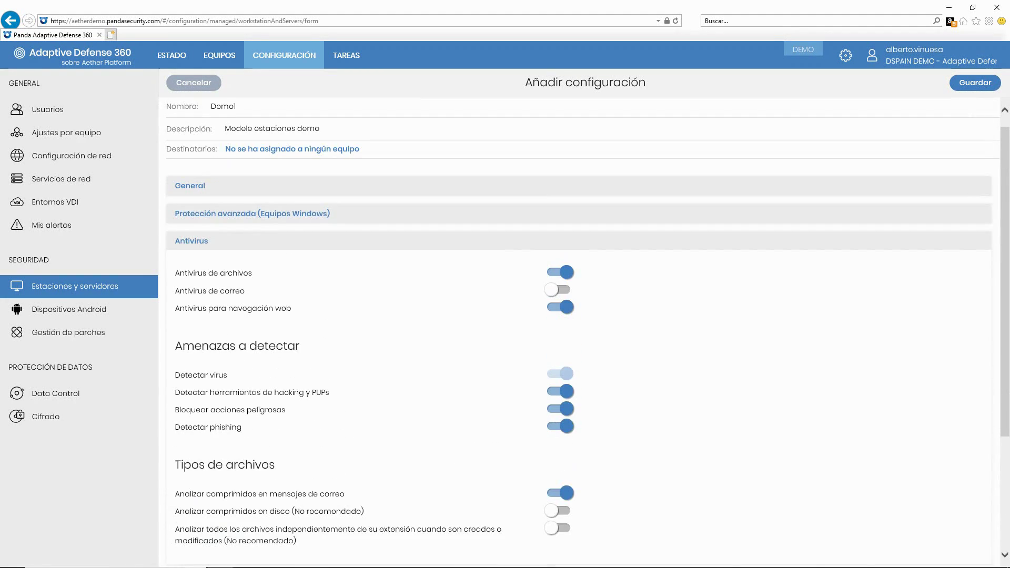
pyautogui.scroll(-2, 579, 331)
pyautogui.scroll(-1, 578, 315)
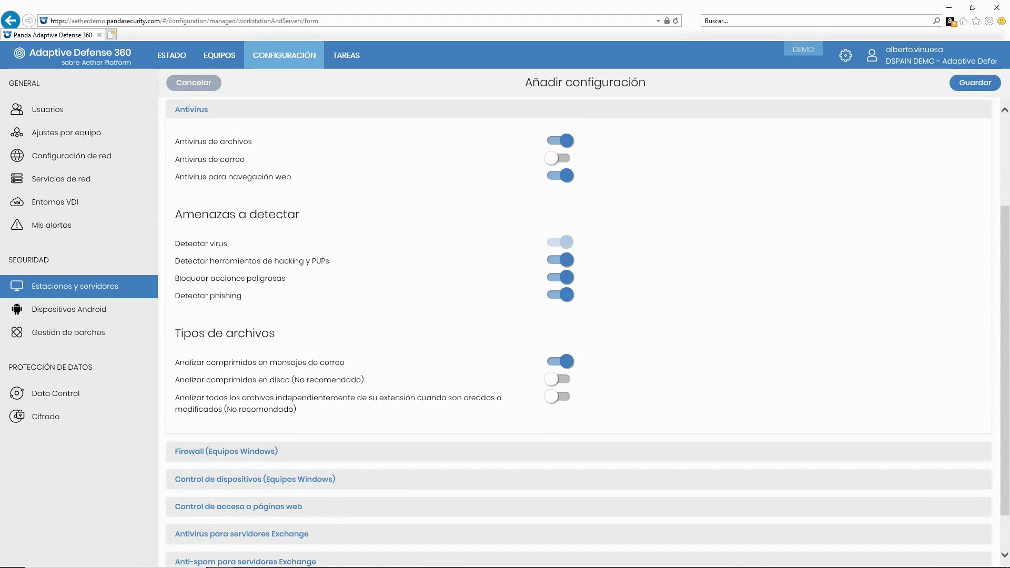
pyautogui.scroll(-1, 578, 331)
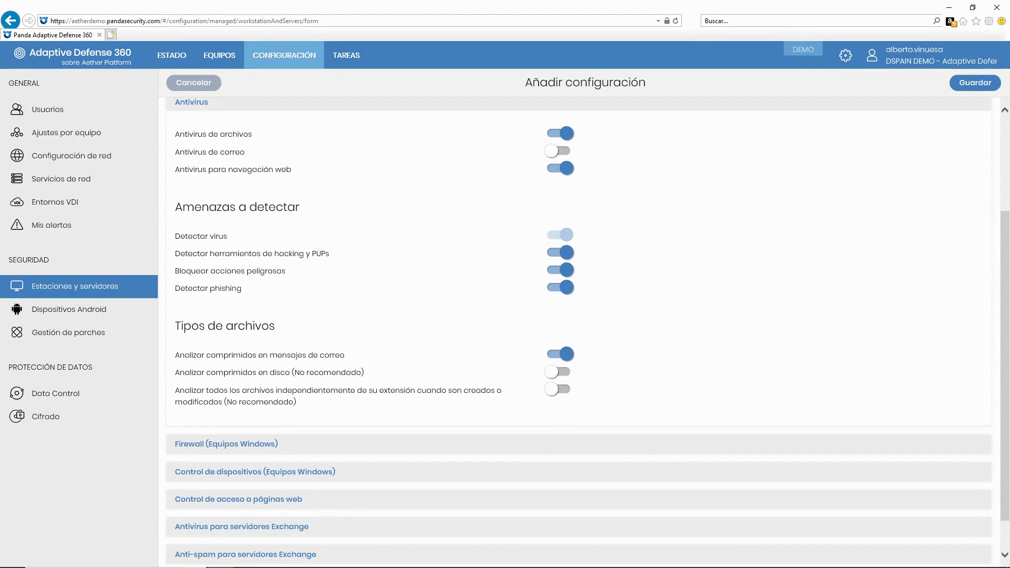
pyautogui.scroll(1, 578, 331)
pyautogui.scroll(1, 579, 331)
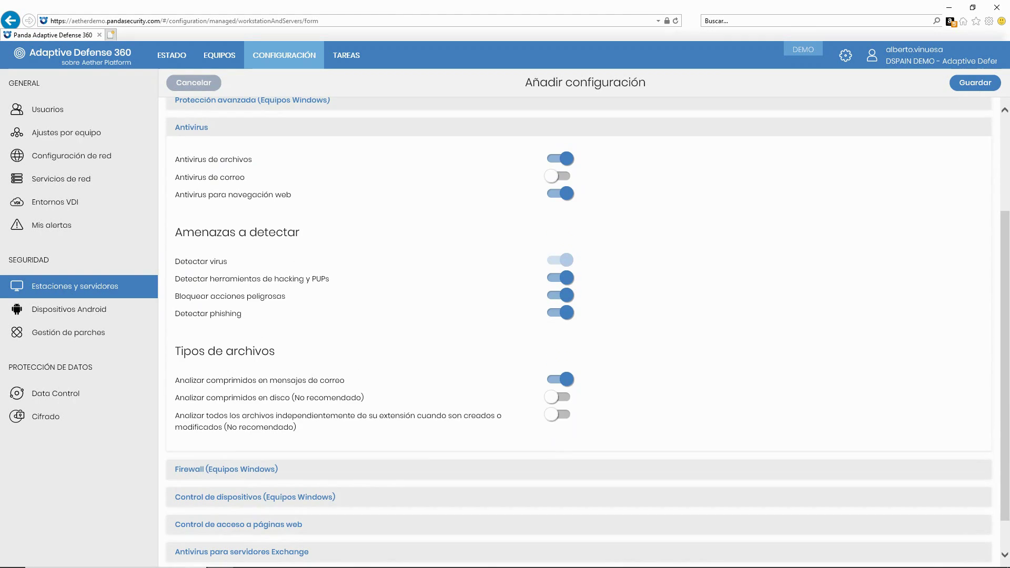
pyautogui.scroll(3, 579, 331)
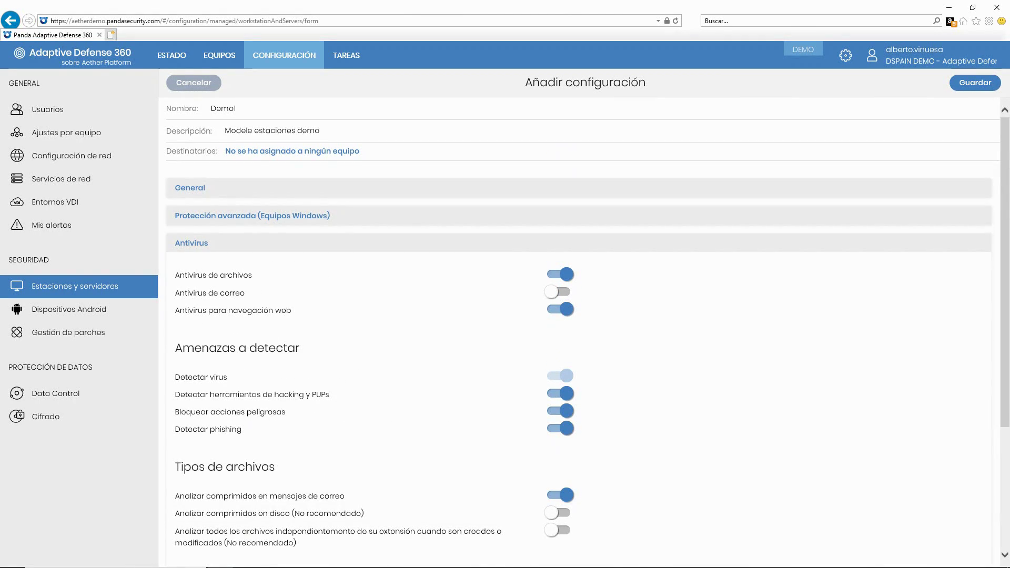
pyautogui.scroll(-3, 579, 332)
pyautogui.scroll(3, 579, 332)
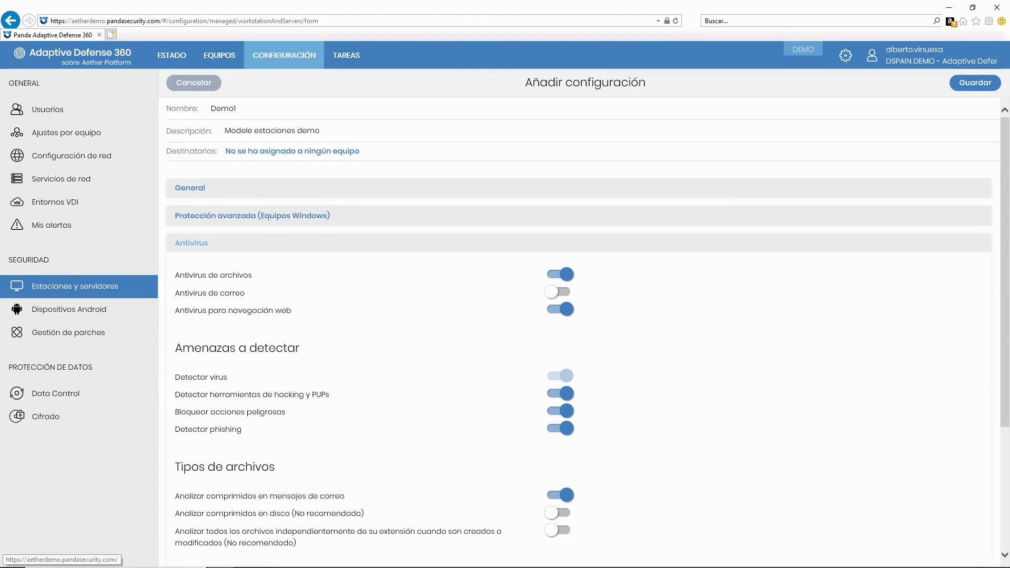
pyautogui.click(191, 243)
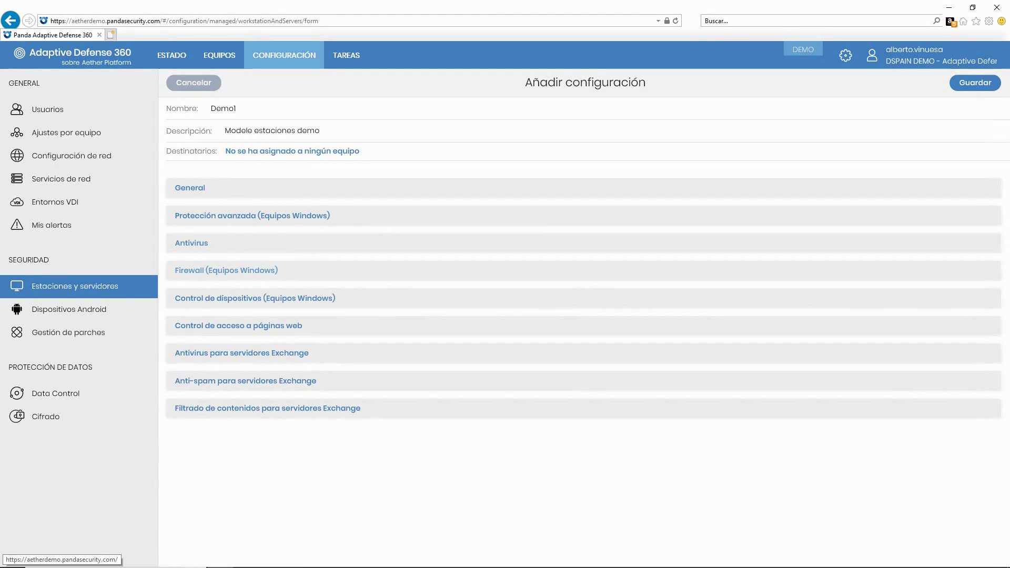
# Look at the firewall settings for Windows computers
pyautogui.click(226, 270)
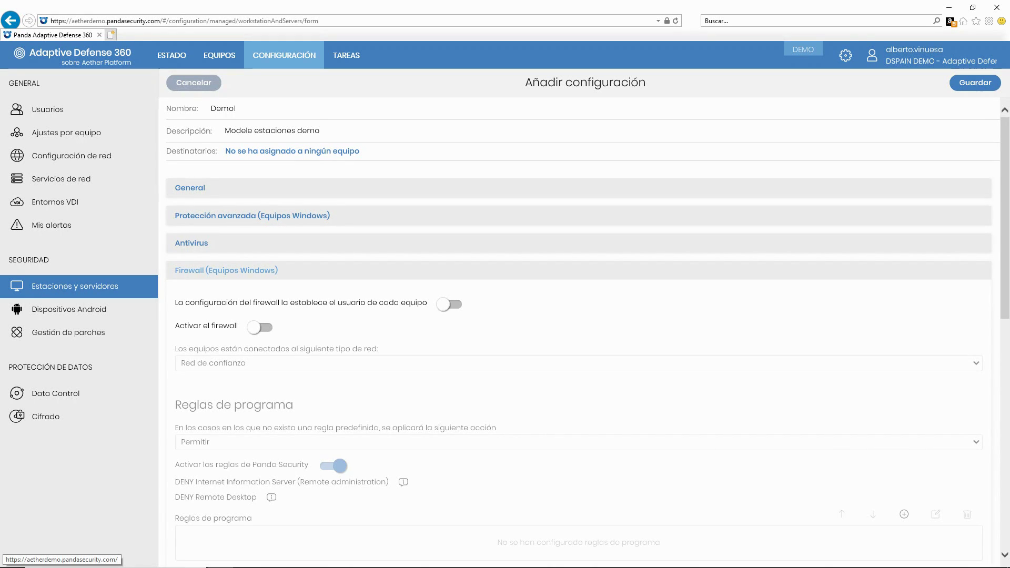
pyautogui.click(227, 270)
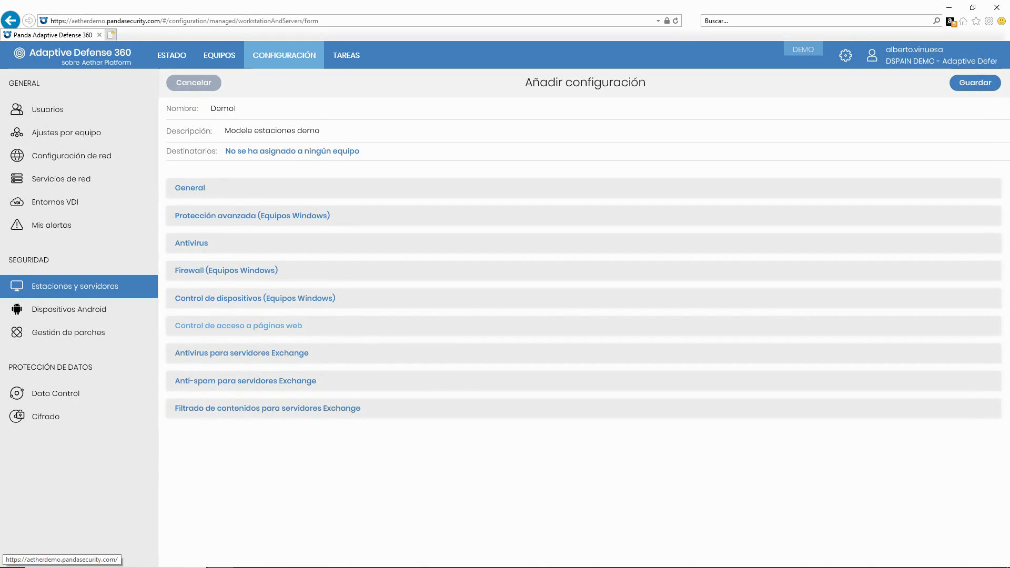
# Examine the web access control settings for the activation schedule and the page categories that can be denied
pyautogui.click(238, 325)
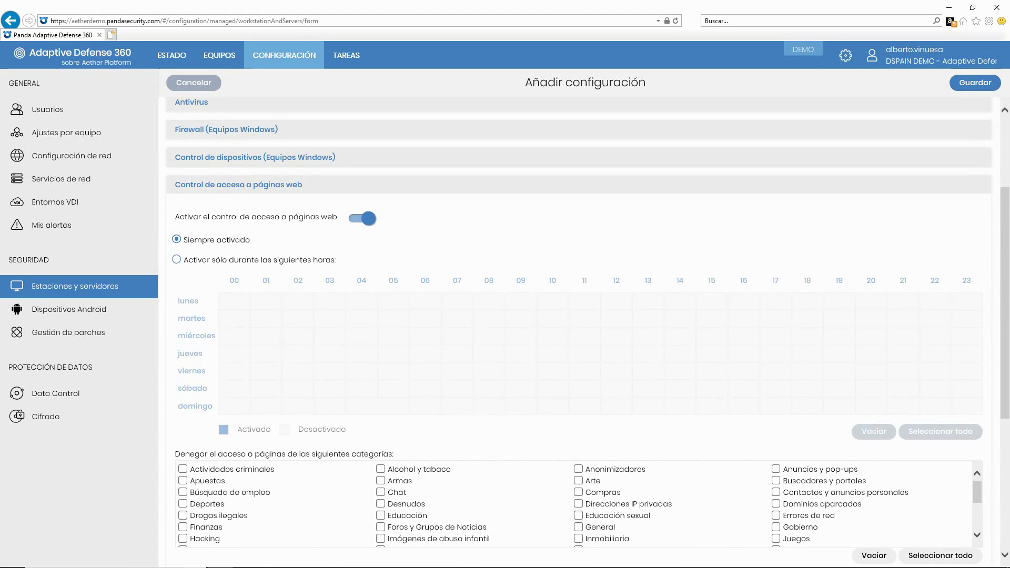
pyautogui.scroll(-1, 579, 333)
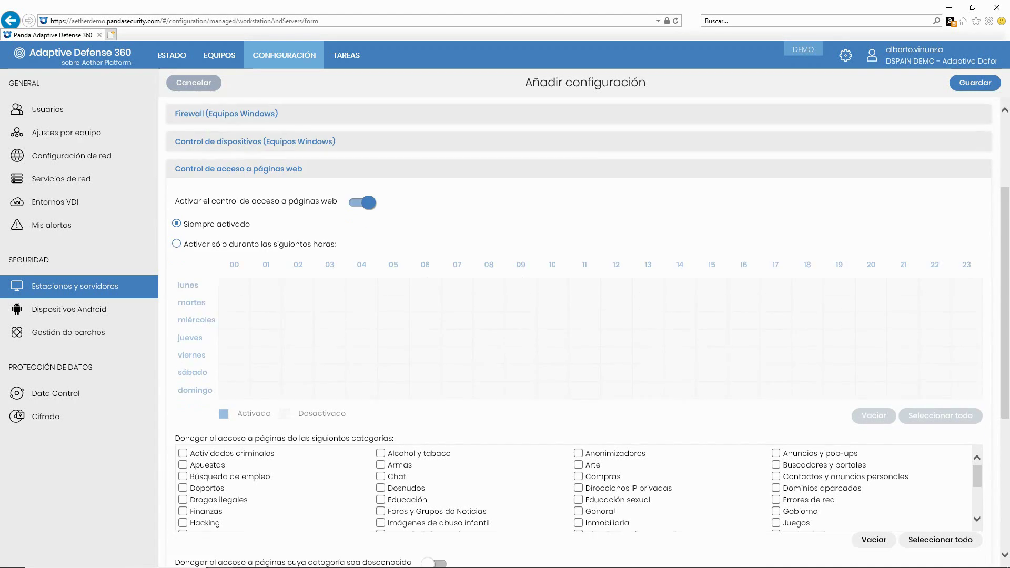
pyautogui.scroll(-1, 579, 333)
pyautogui.scroll(-1, 579, 333)
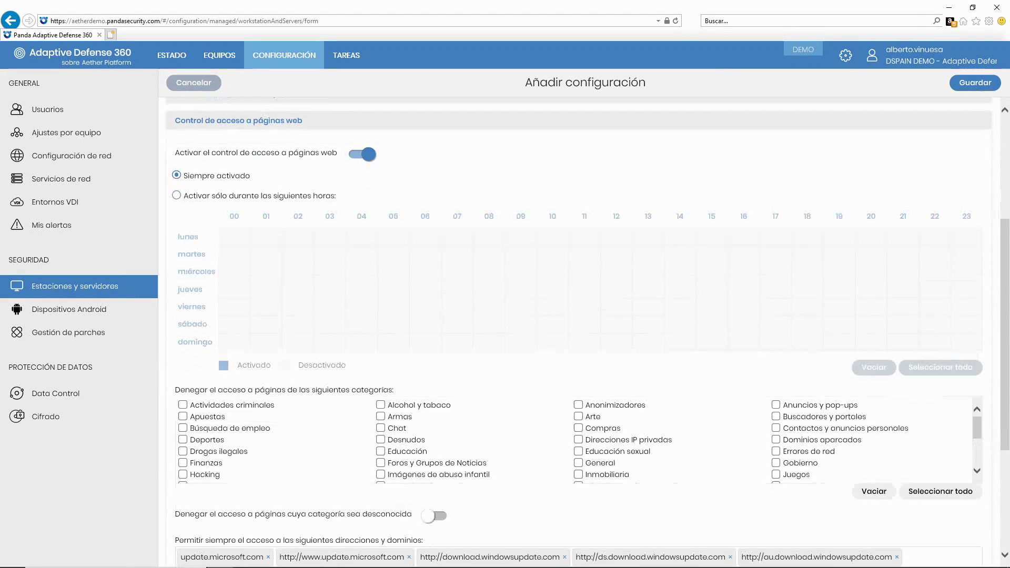
pyautogui.scroll(-1, 579, 332)
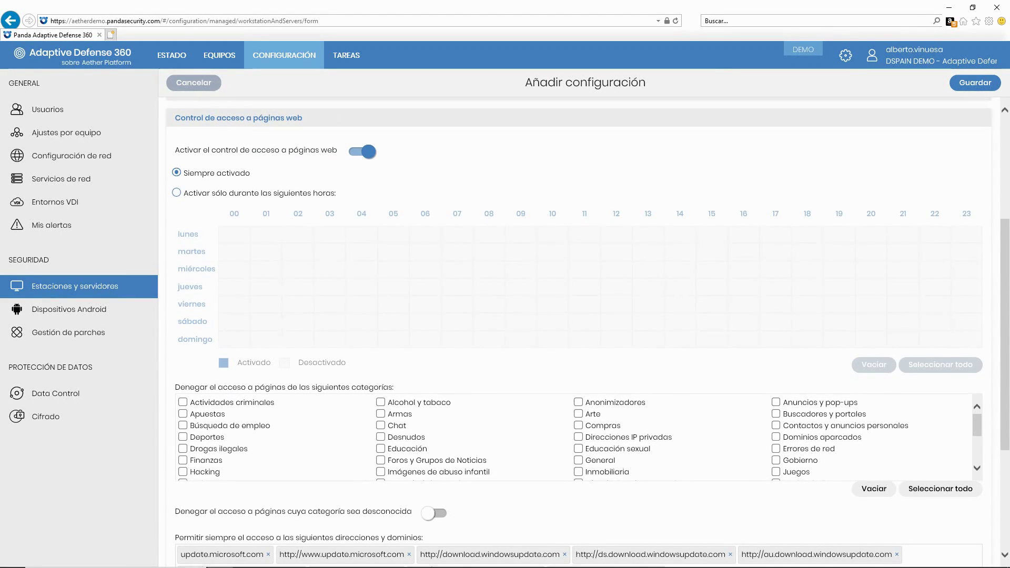
pyautogui.scroll(-1, 579, 332)
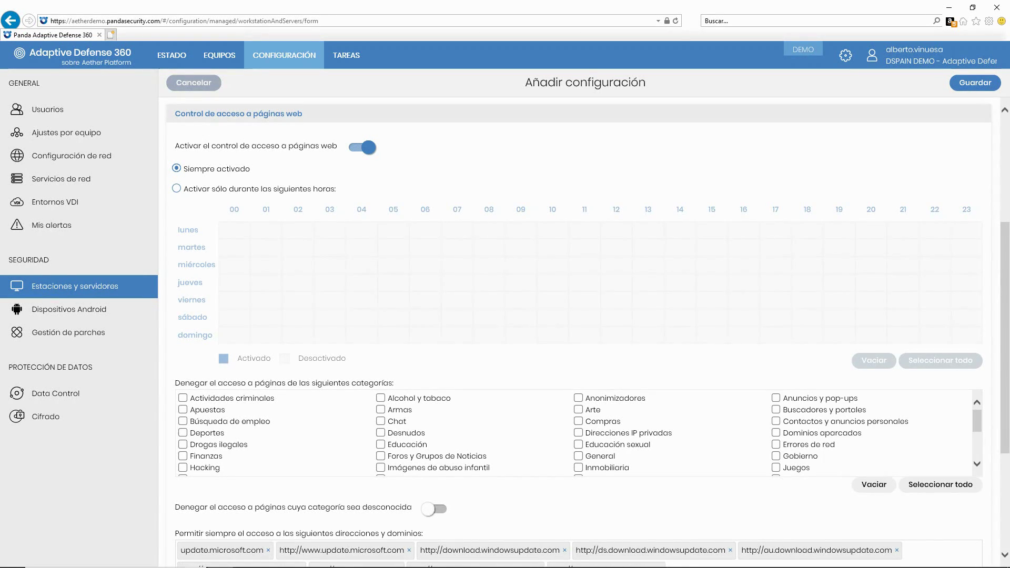
pyautogui.scroll(-1, 579, 434)
pyautogui.scroll(-1, 576, 433)
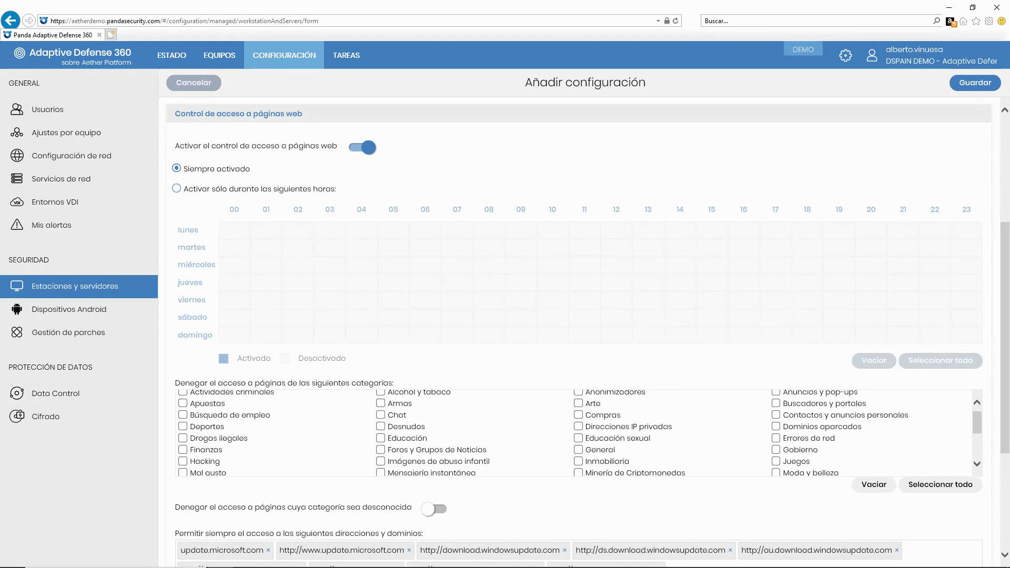
pyautogui.scroll(-1, 575, 432)
pyautogui.scroll(-2, 576, 432)
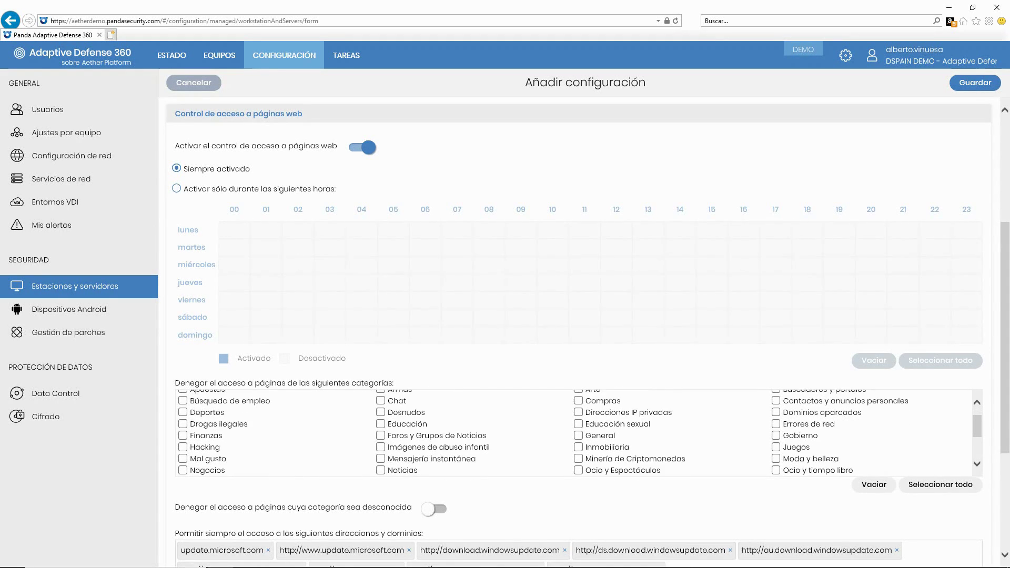
pyautogui.scroll(-2, 423, 344)
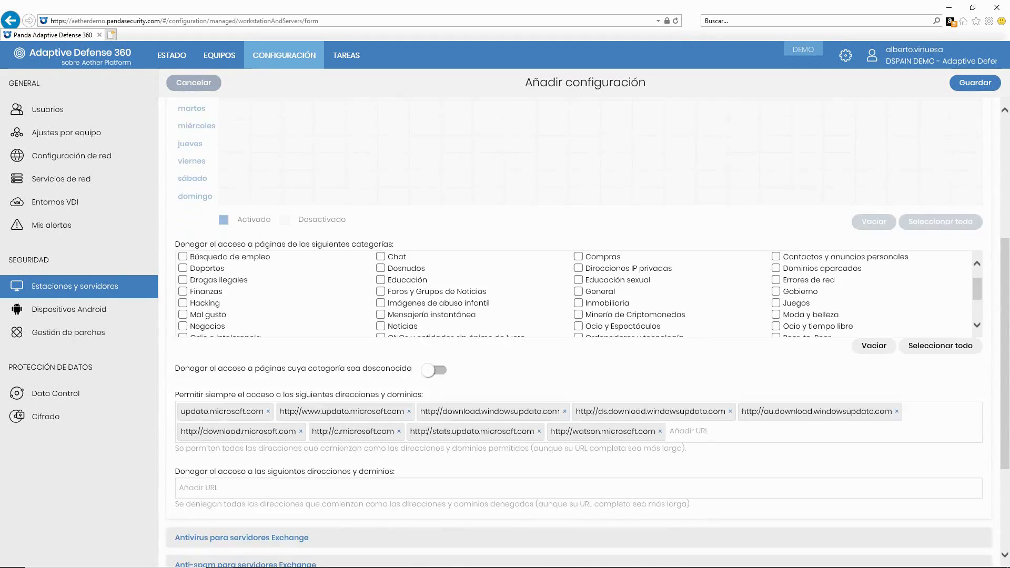
# Look at the lists of allowed and denied addresses and domains, and close the web access control section
pyautogui.moveTo(423, 343); pyautogui.dragTo(205, 344)
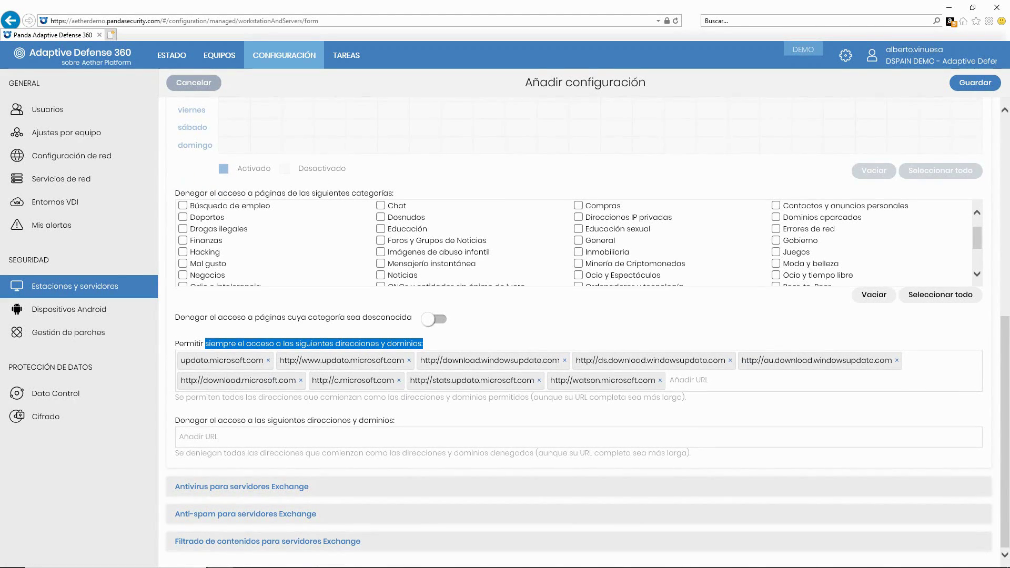
pyautogui.scroll(6, 578, 331)
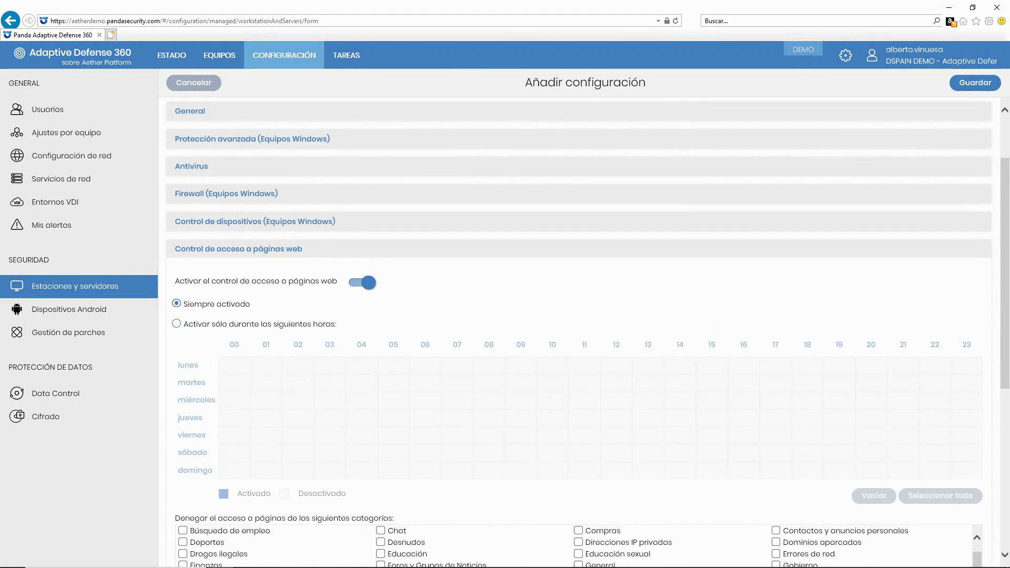
pyautogui.scroll(1, 579, 331)
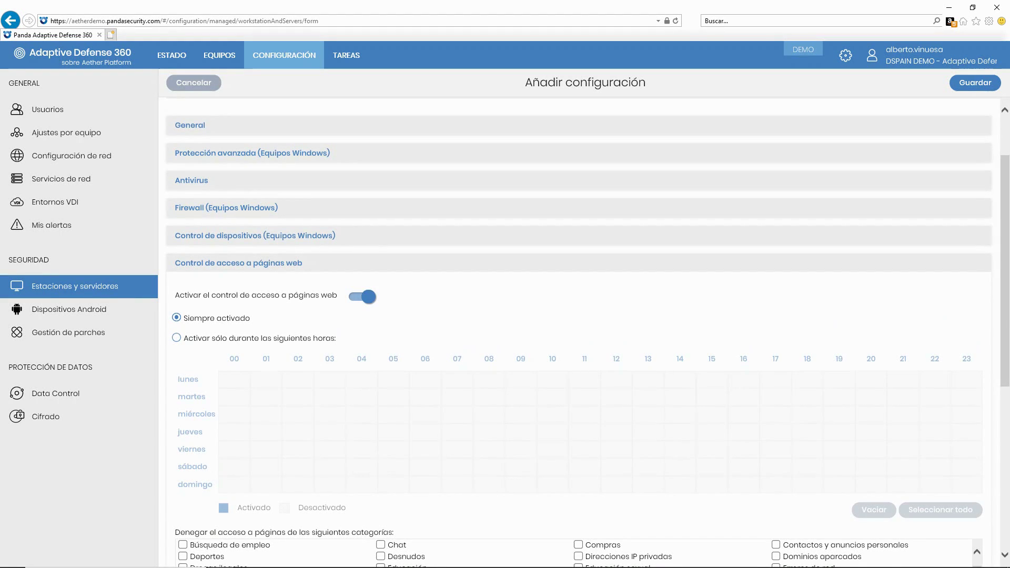
pyautogui.scroll(1, 579, 331)
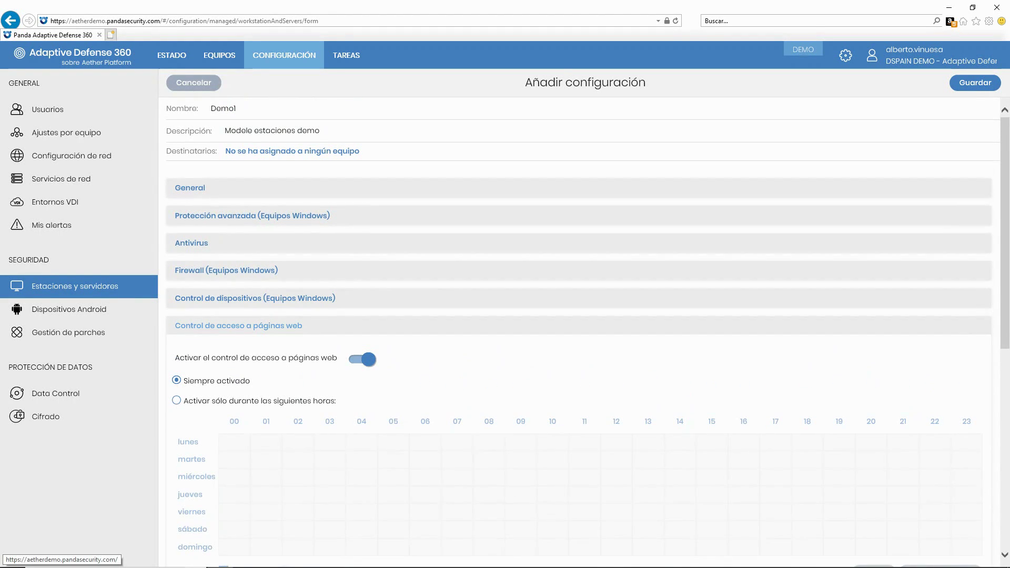
pyautogui.click(238, 326)
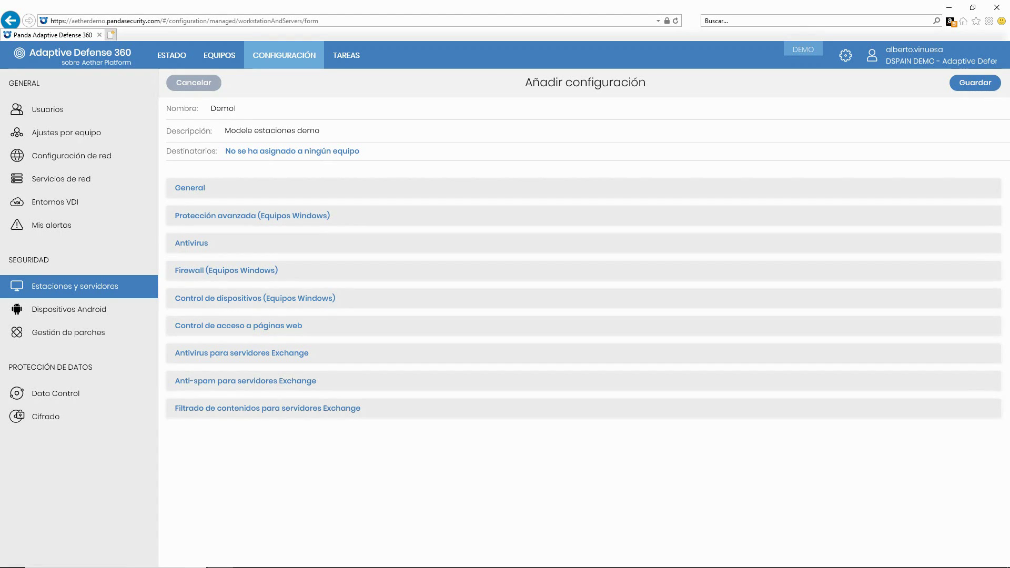
# Save the Demo1 workstation and server security configuration and reopen it from the list
pyautogui.click(974, 83)
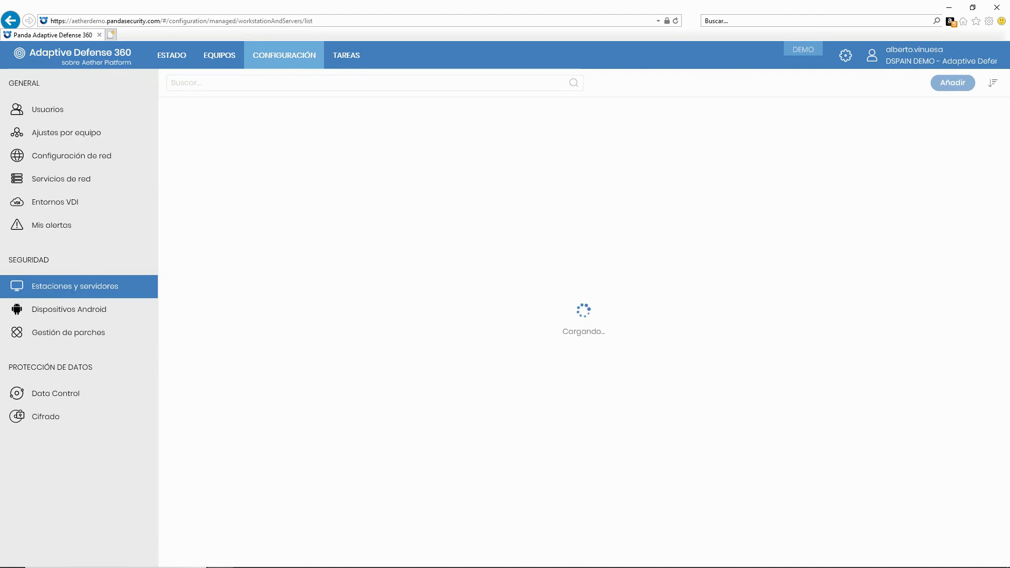
pyautogui.click(179, 113)
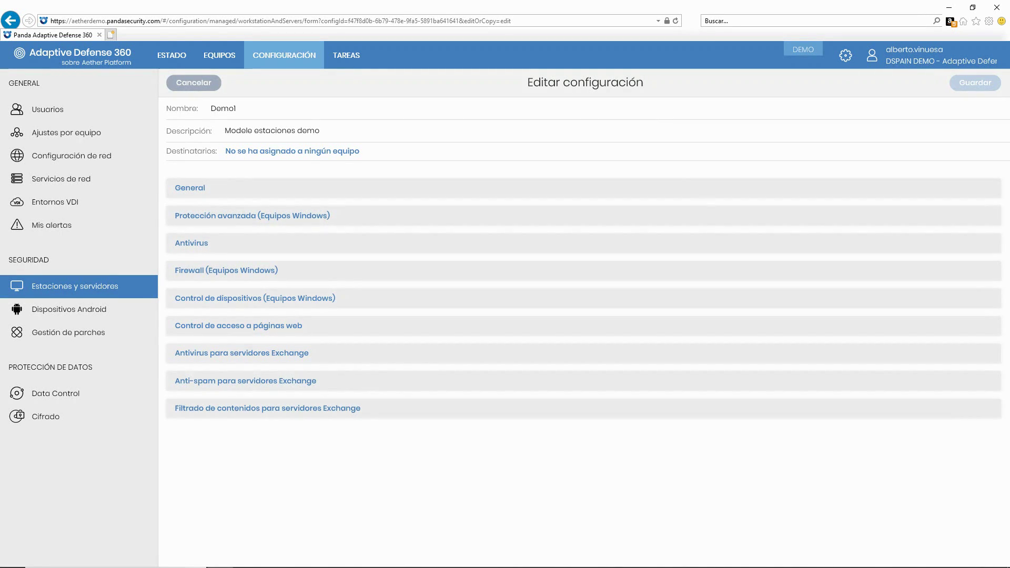
# Assign the Demo1 workstation and server security configuration to the Android computer group
pyautogui.click(219, 55)
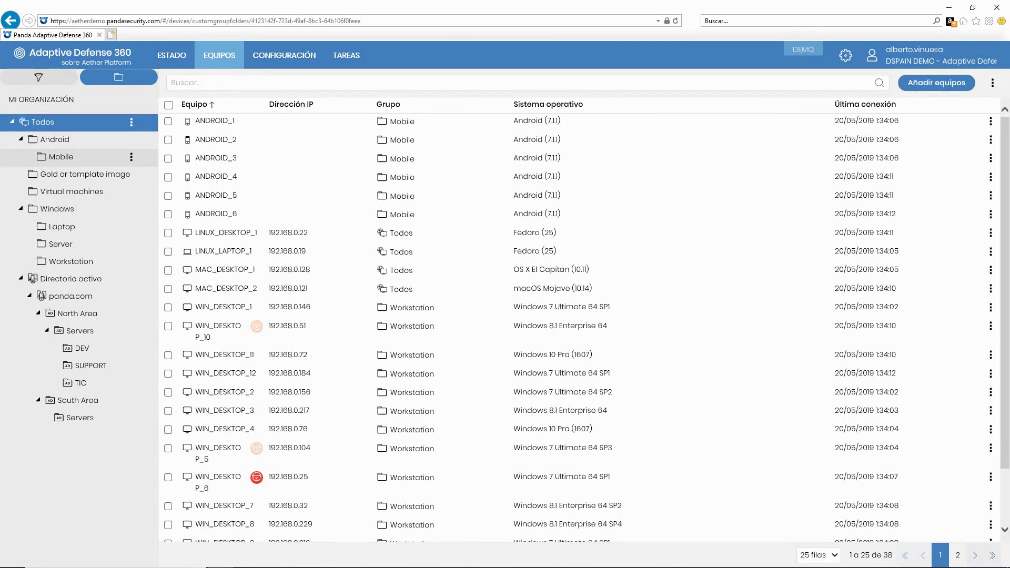
pyautogui.click(131, 139)
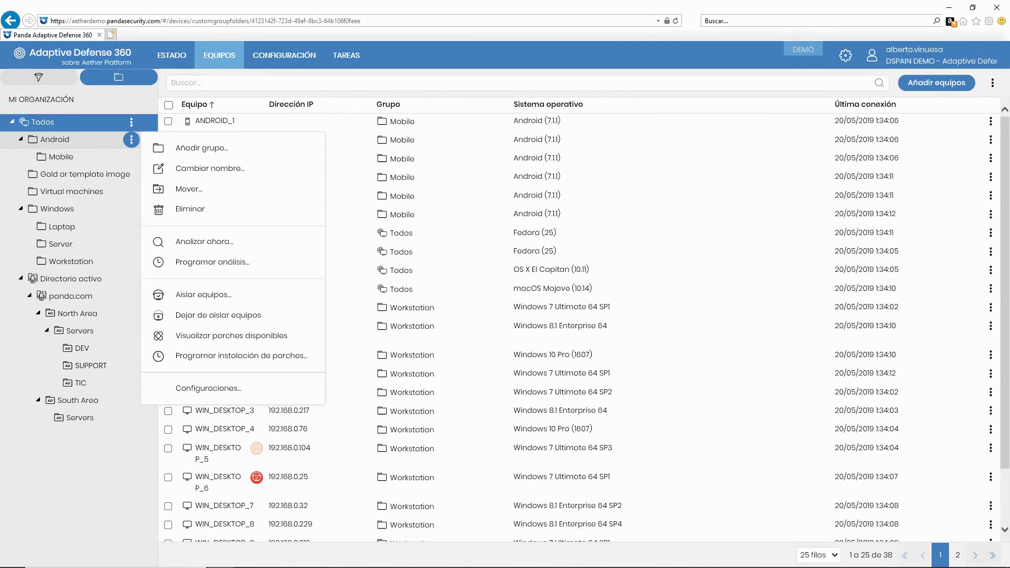
pyautogui.click(208, 388)
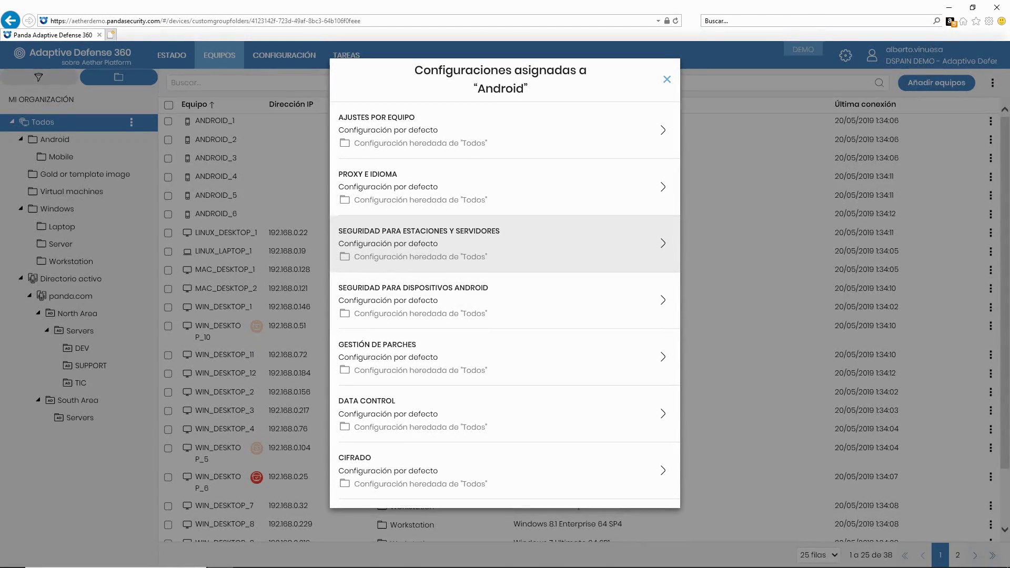
pyautogui.click(505, 243)
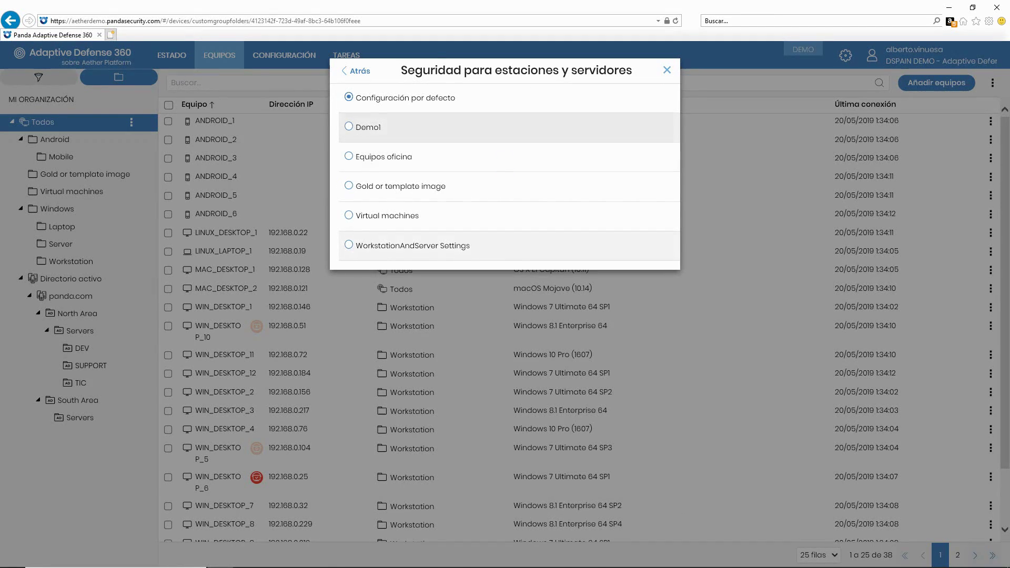
pyautogui.click(368, 127)
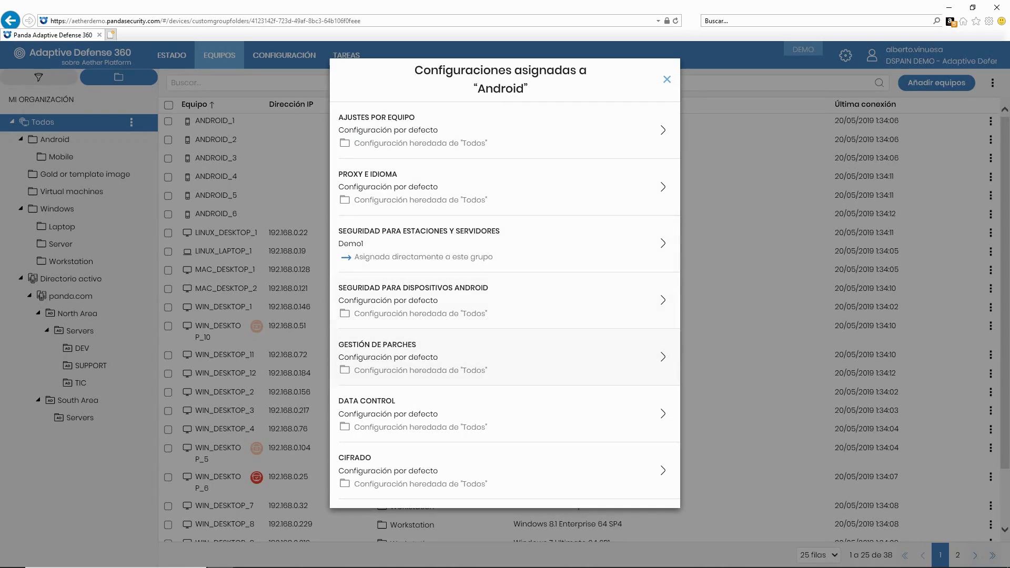
pyautogui.click(667, 80)
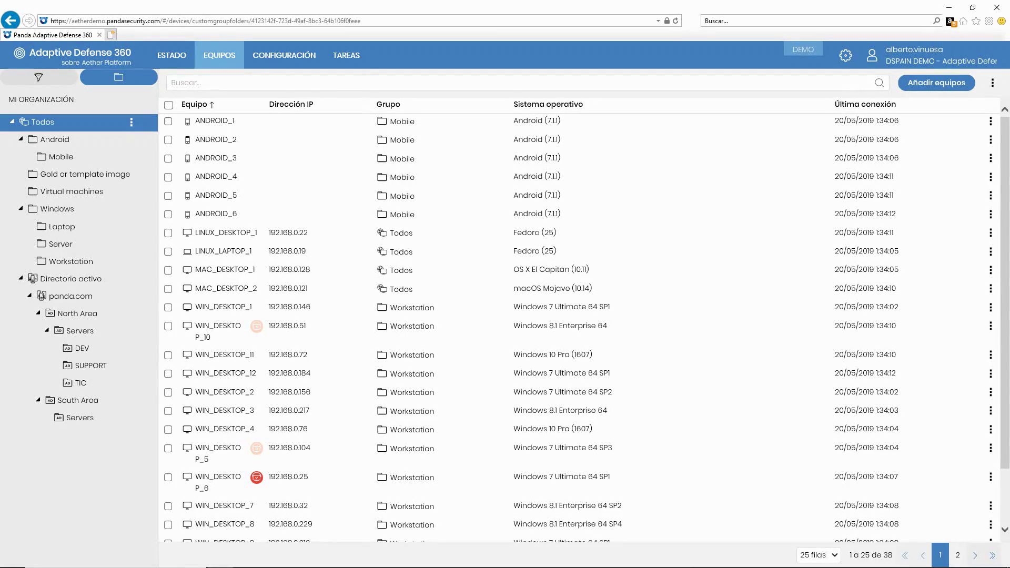
# Start a new Android device security configuration and look at its updates and antivirus sections
pyautogui.click(54, 139)
pyautogui.click(55, 140)
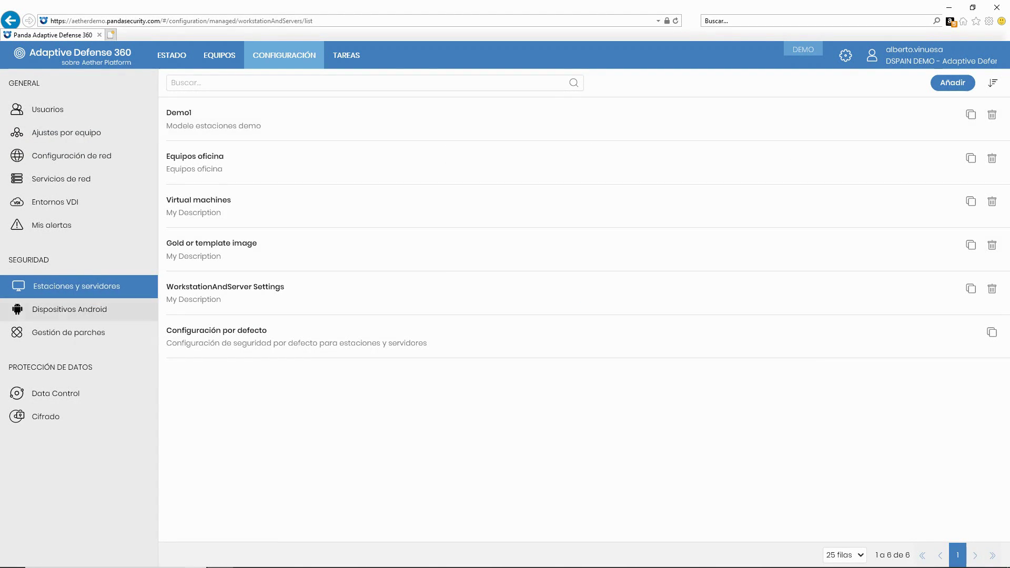
pyautogui.click(70, 309)
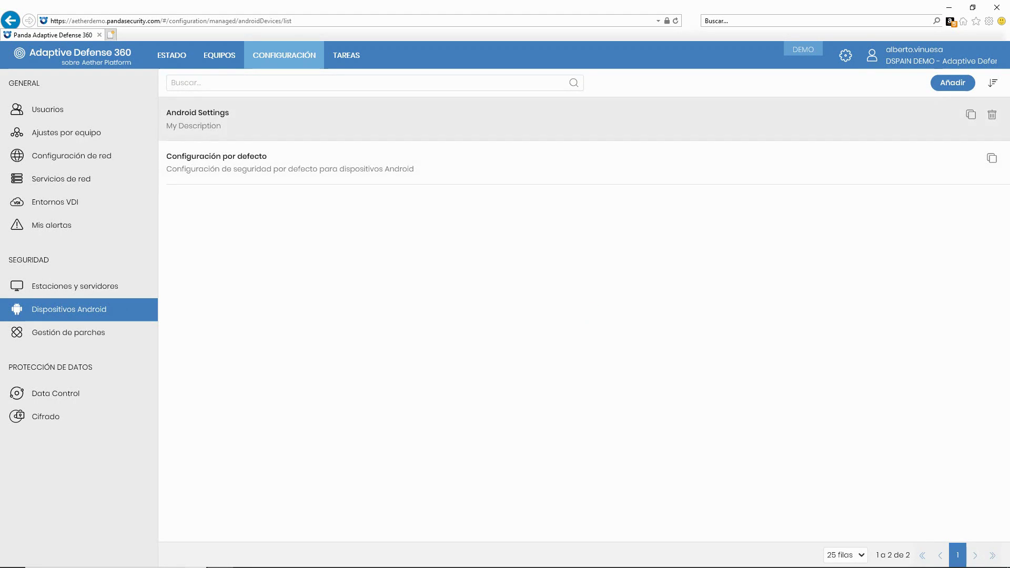
pyautogui.click(952, 83)
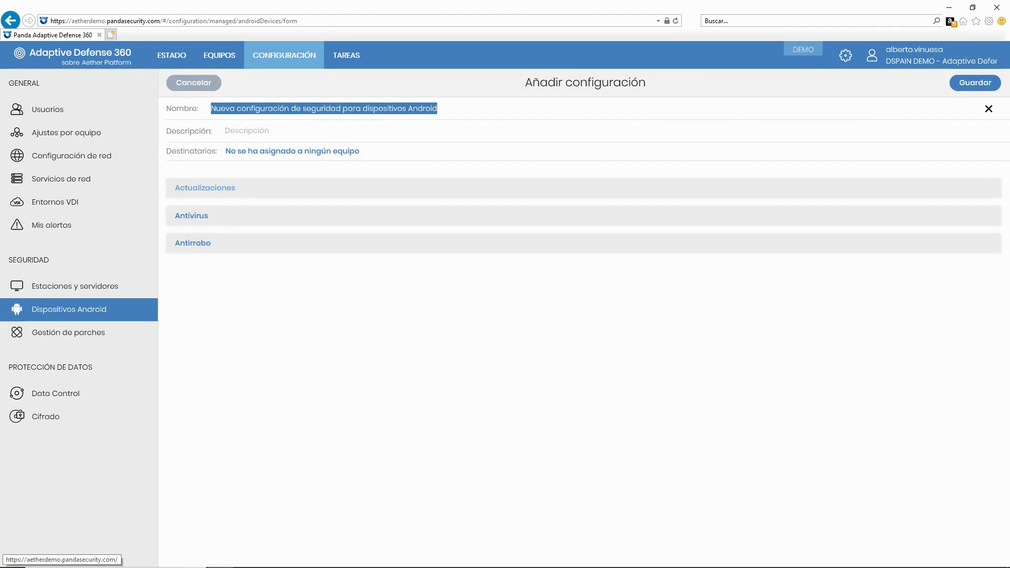
pyautogui.click(204, 188)
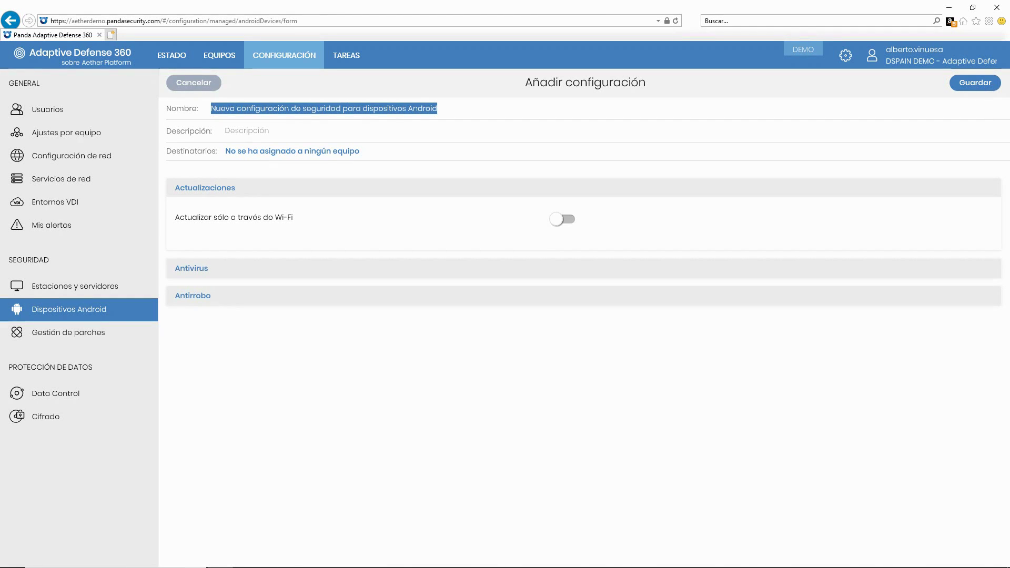
pyautogui.click(204, 188)
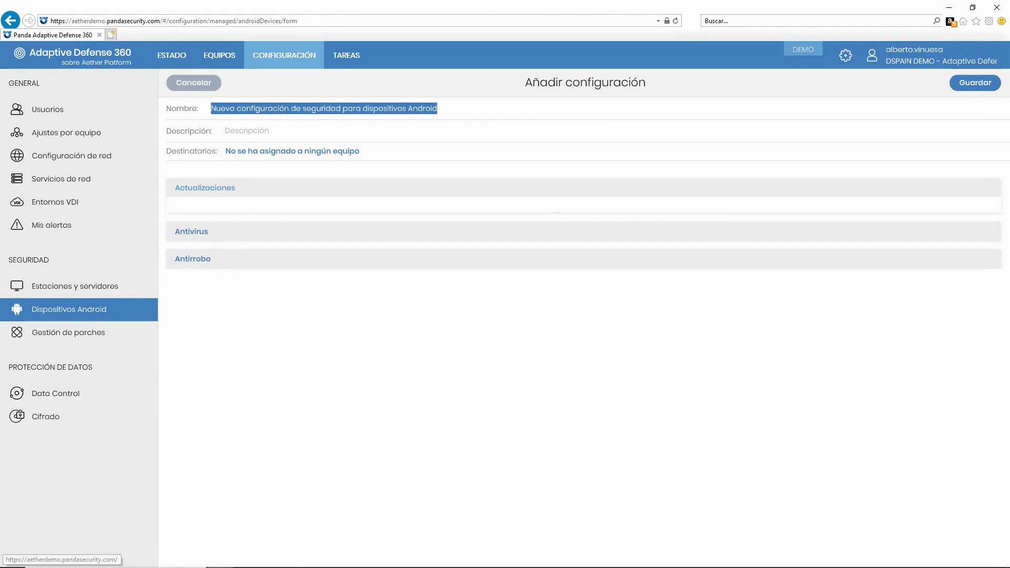
pyautogui.click(192, 215)
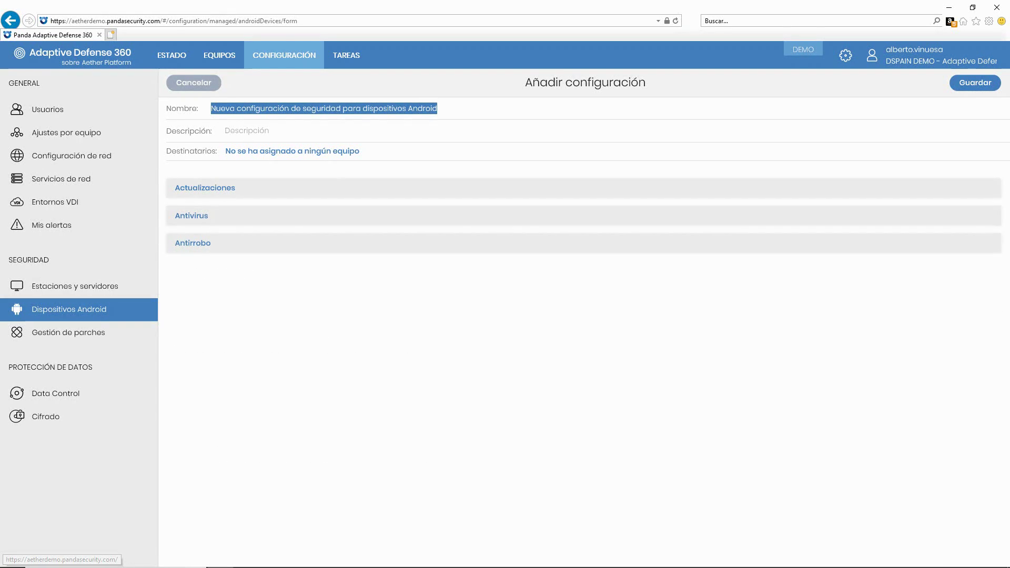
# Look at the details and anti-theft actions of the ANDROID_1 device in the Android group
pyautogui.click(220, 55)
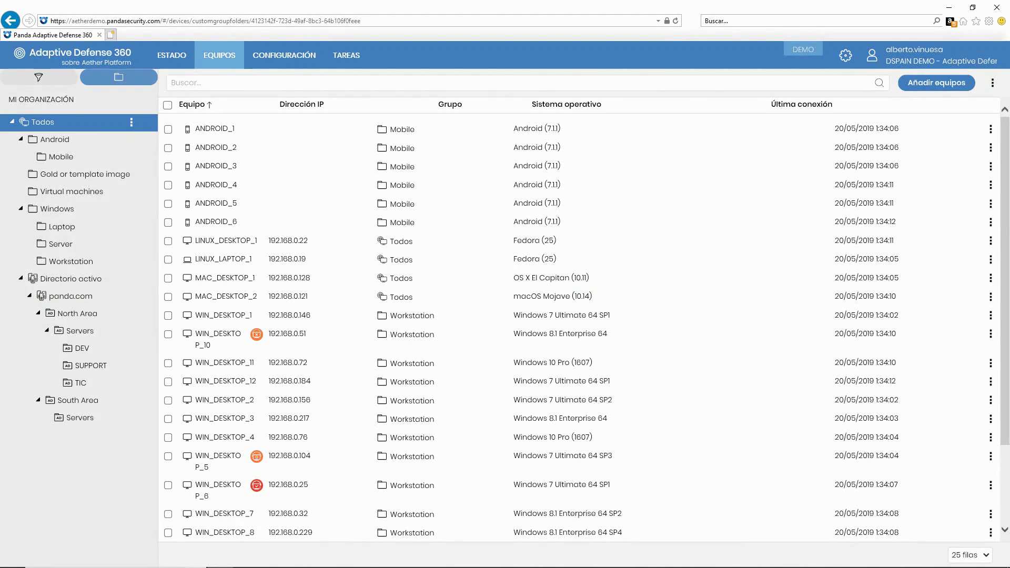
pyautogui.click(54, 140)
pyautogui.click(215, 121)
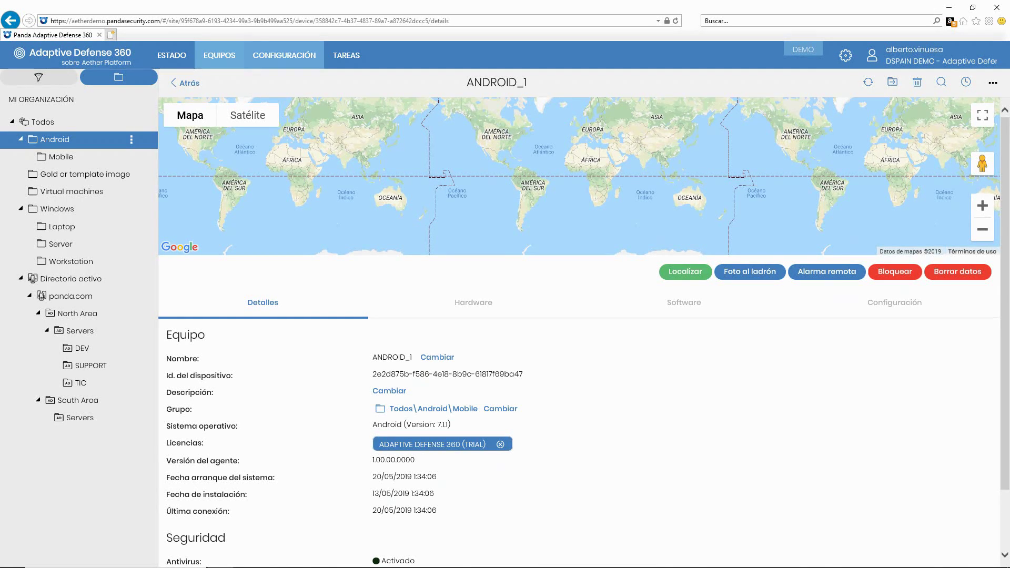
# Review the anti-theft settings in a new Android device security configuration and return to the list without saving
pyautogui.click(284, 56)
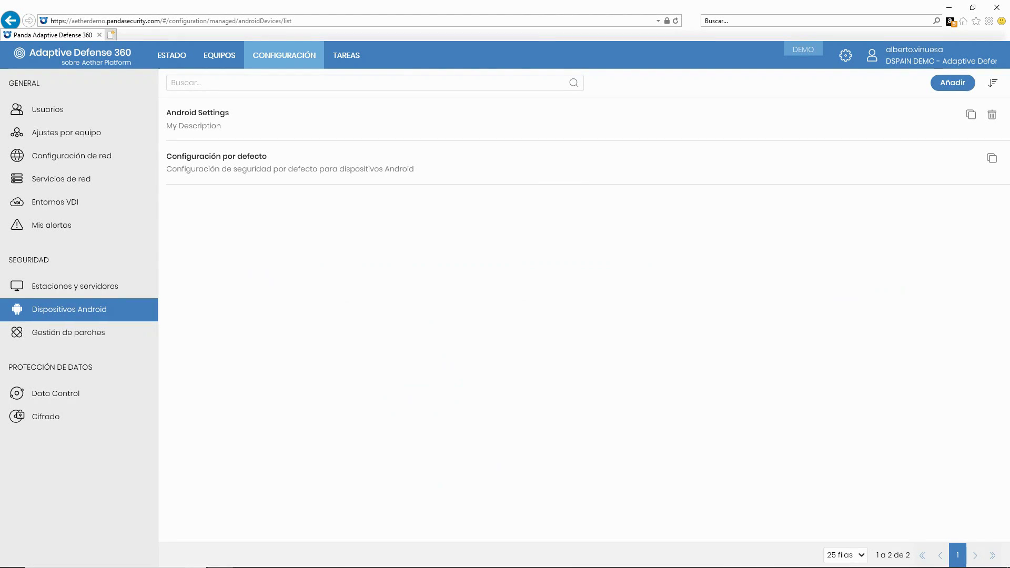
pyautogui.click(953, 83)
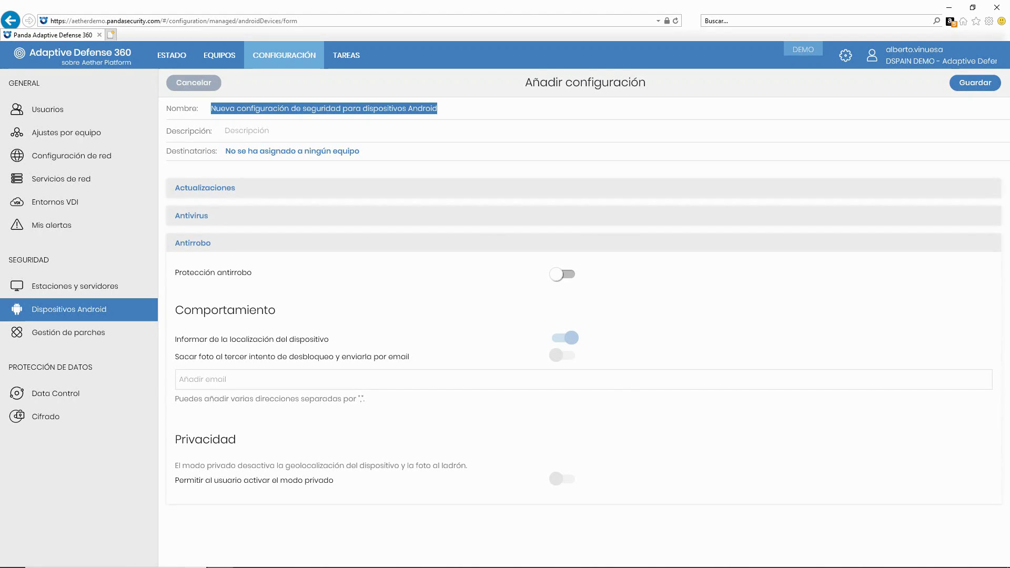
pyautogui.click(70, 310)
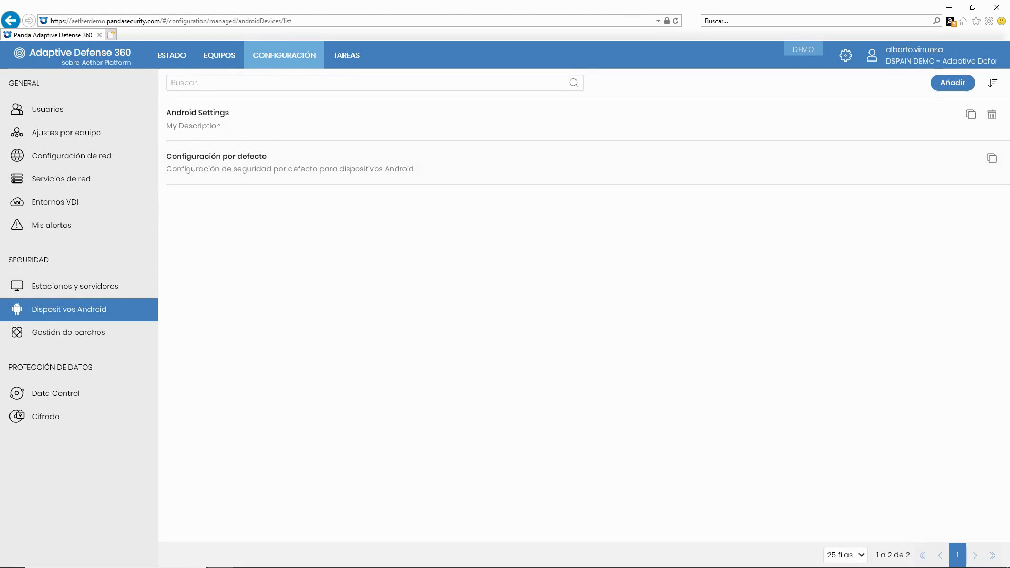
# Review the settings of a new patch management configuration without saving it, and open the Data Control configurations
pyautogui.click(69, 333)
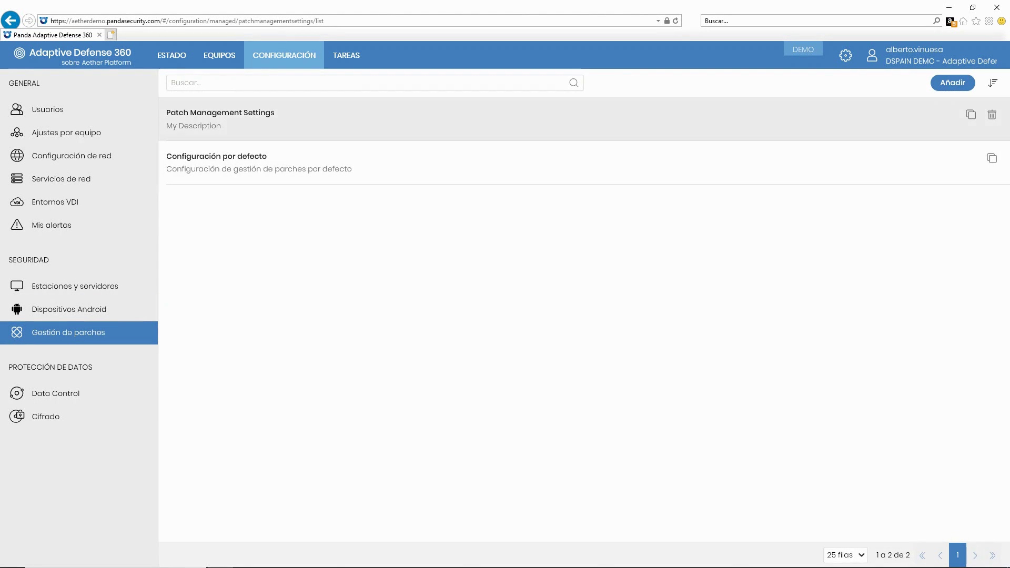
pyautogui.click(953, 83)
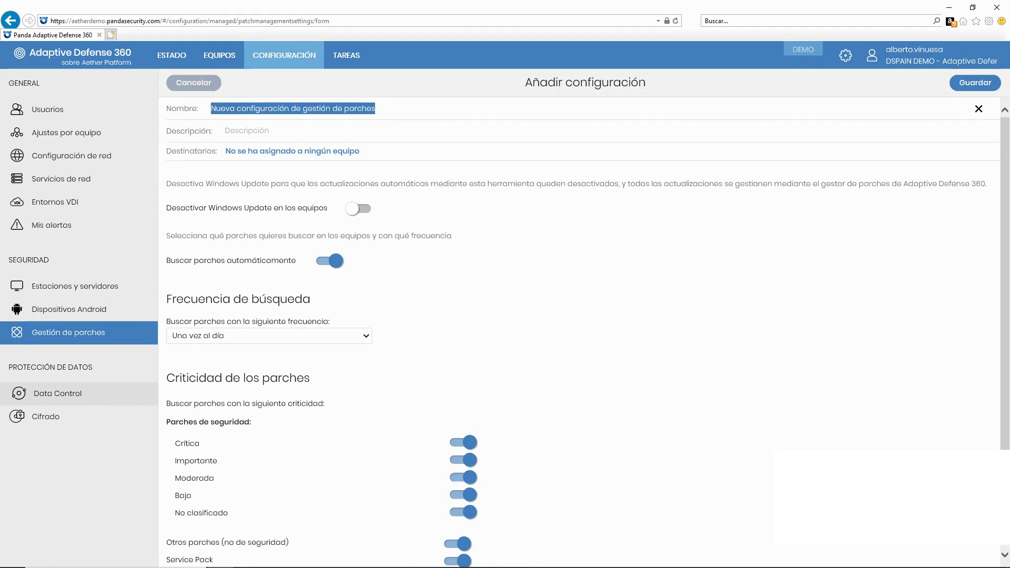
pyautogui.click(67, 393)
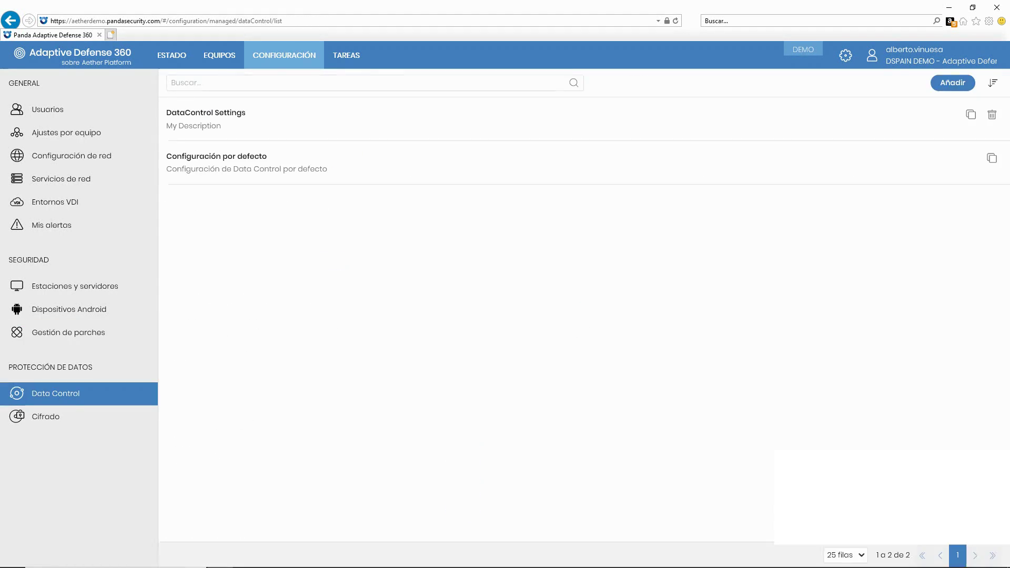
# Look at the Office document requirements and the sections of a new Data Control configuration without saving it
pyautogui.click(953, 83)
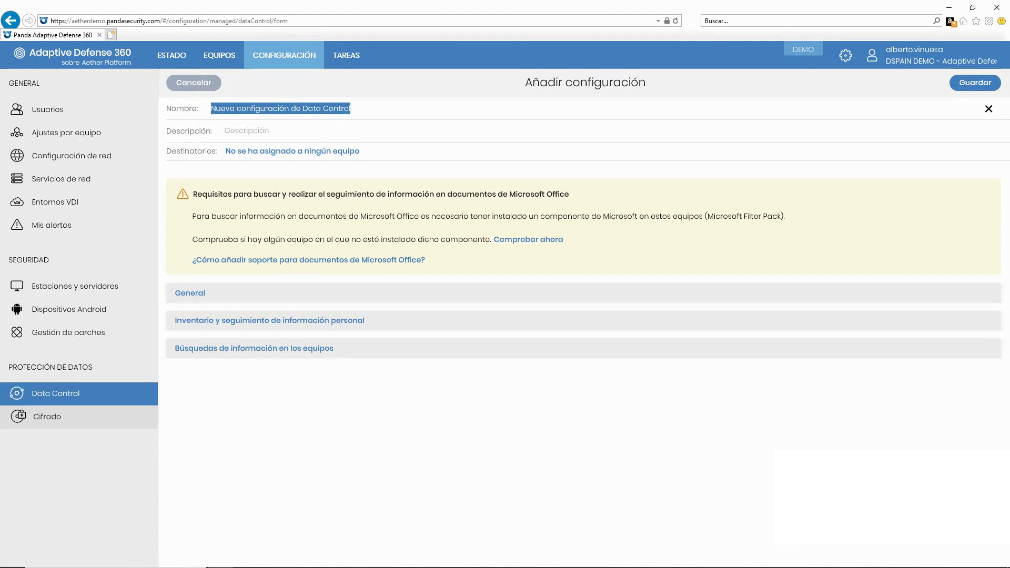
pyautogui.click(57, 393)
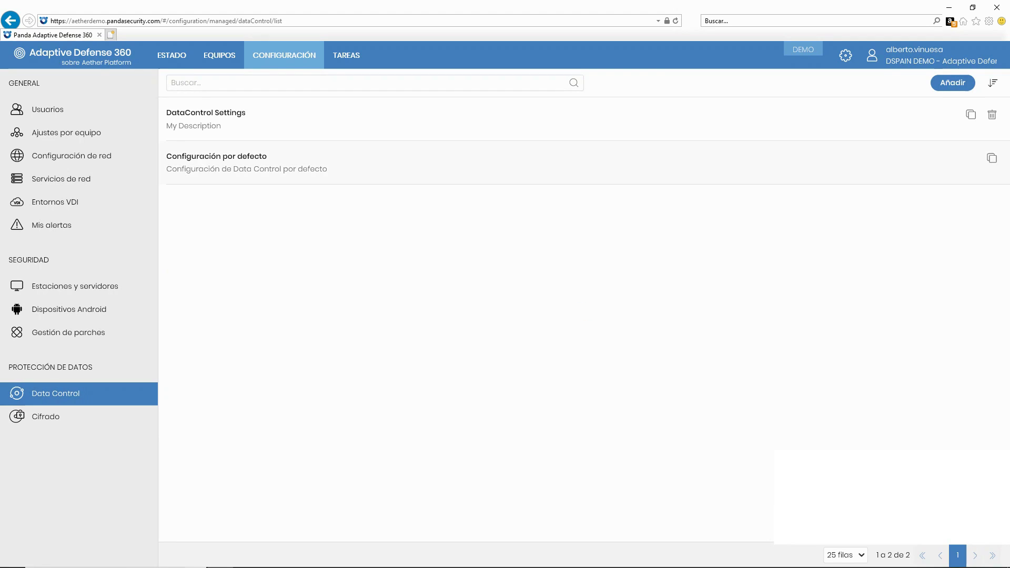
pyautogui.click(952, 82)
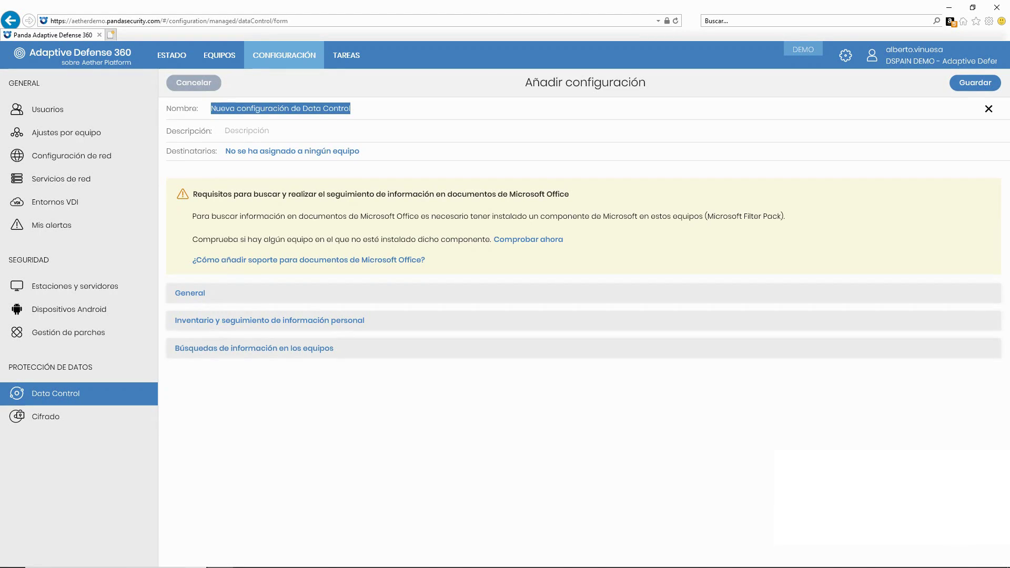
# Review the disk encryption options of a new encryption configuration without saving it, and return to the workstation and server configurations
pyautogui.click(46, 416)
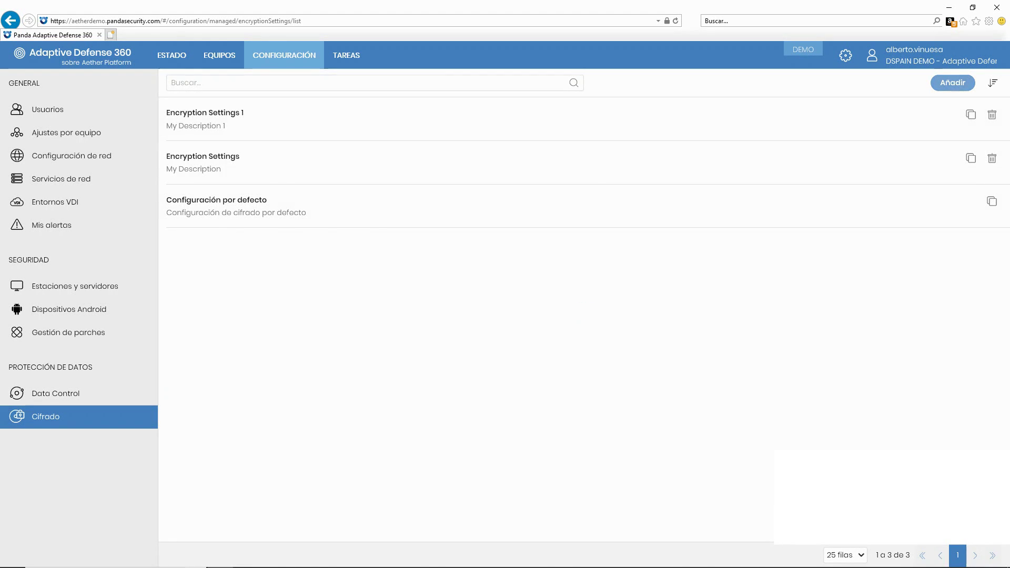
pyautogui.click(952, 83)
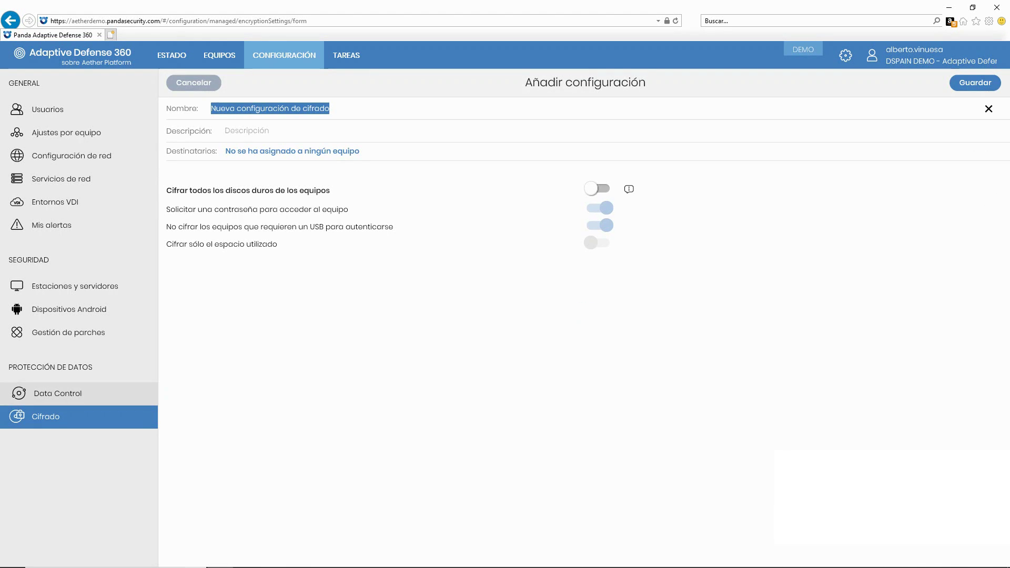
pyautogui.click(77, 286)
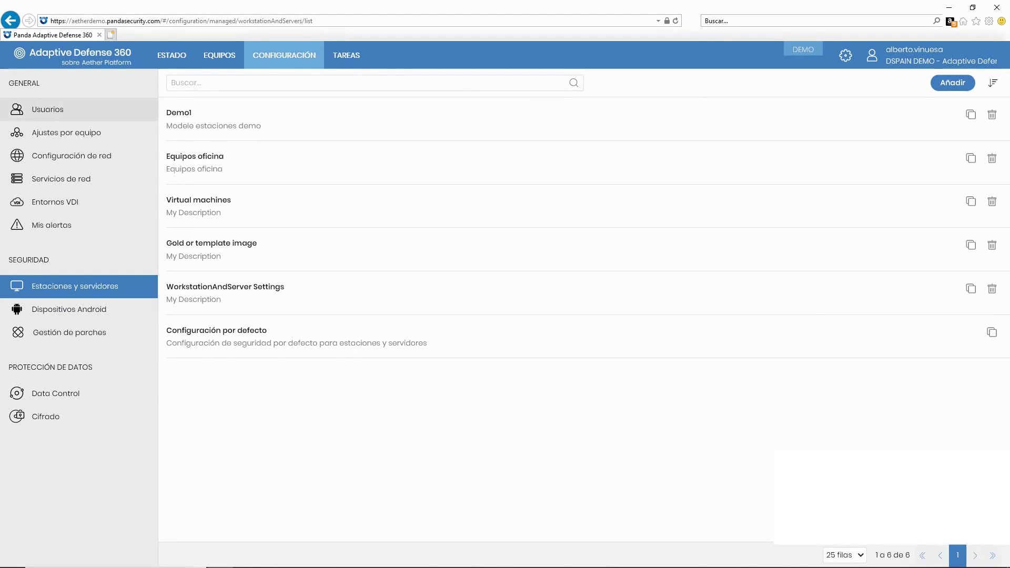
# Look at the configurations assigned to the North Area group and its workstation and server security choices, leaving the assignment unchanged
pyautogui.click(219, 55)
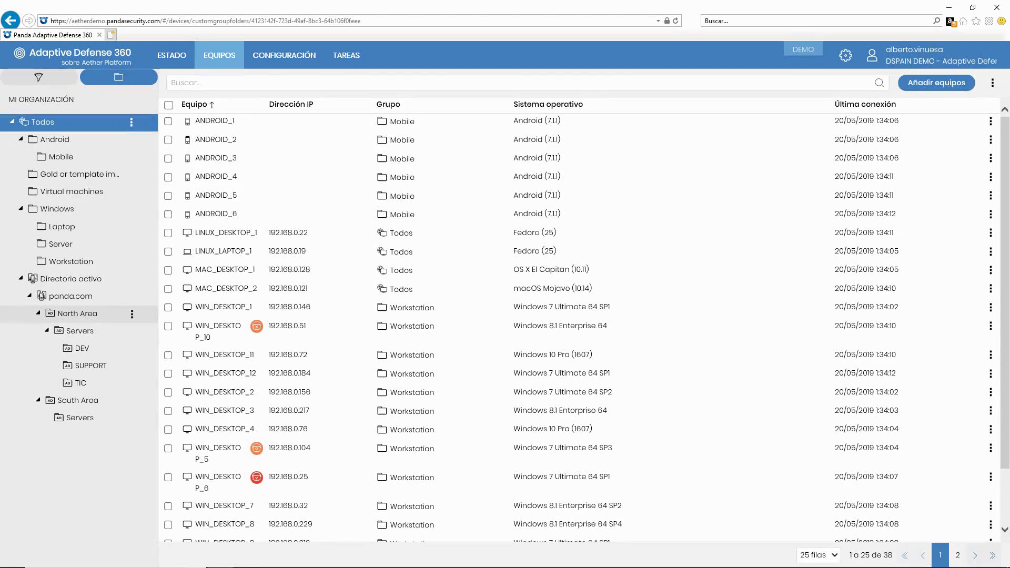
pyautogui.click(130, 313)
pyautogui.click(208, 301)
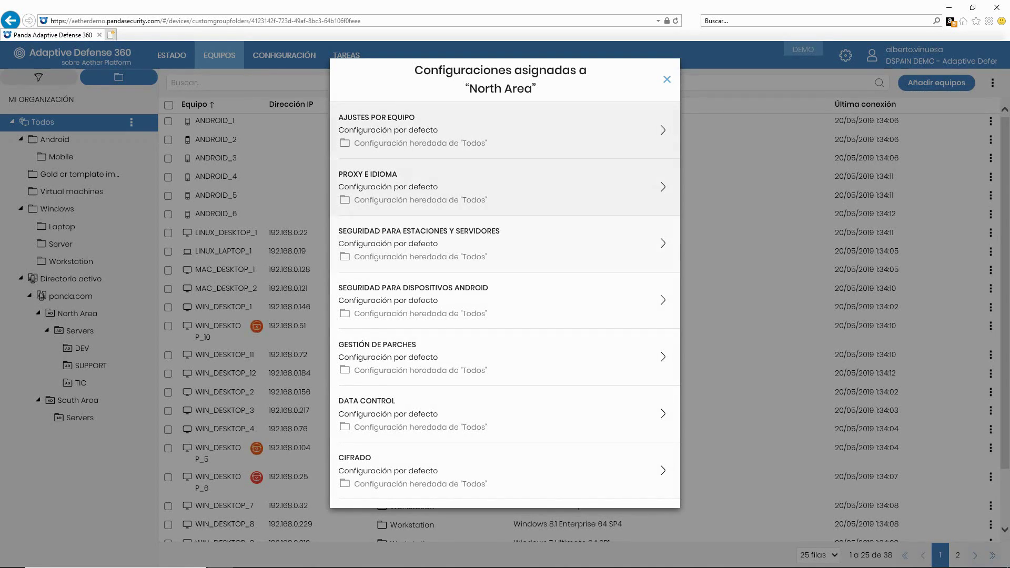
pyautogui.click(505, 243)
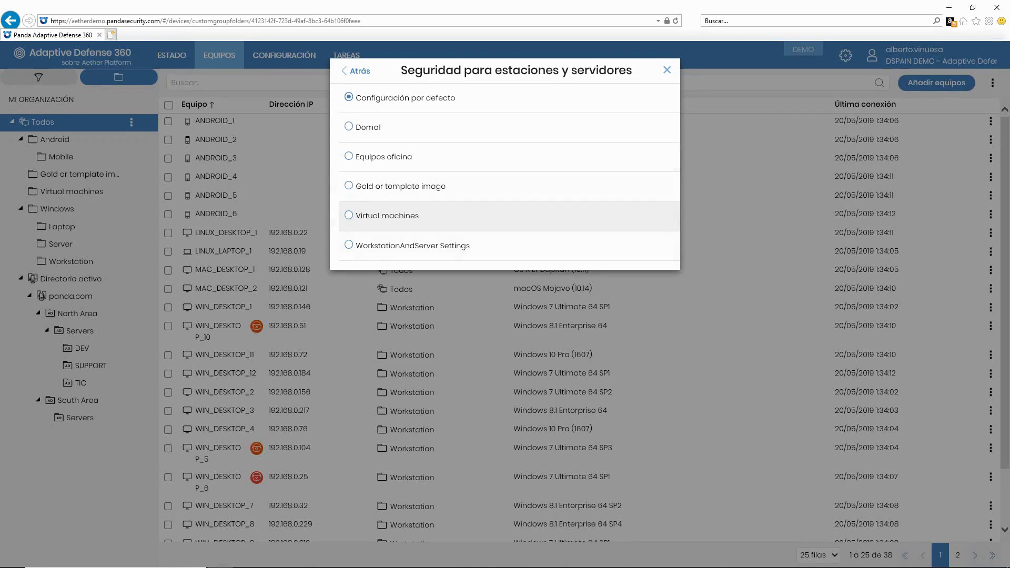
pyautogui.press('Escape')
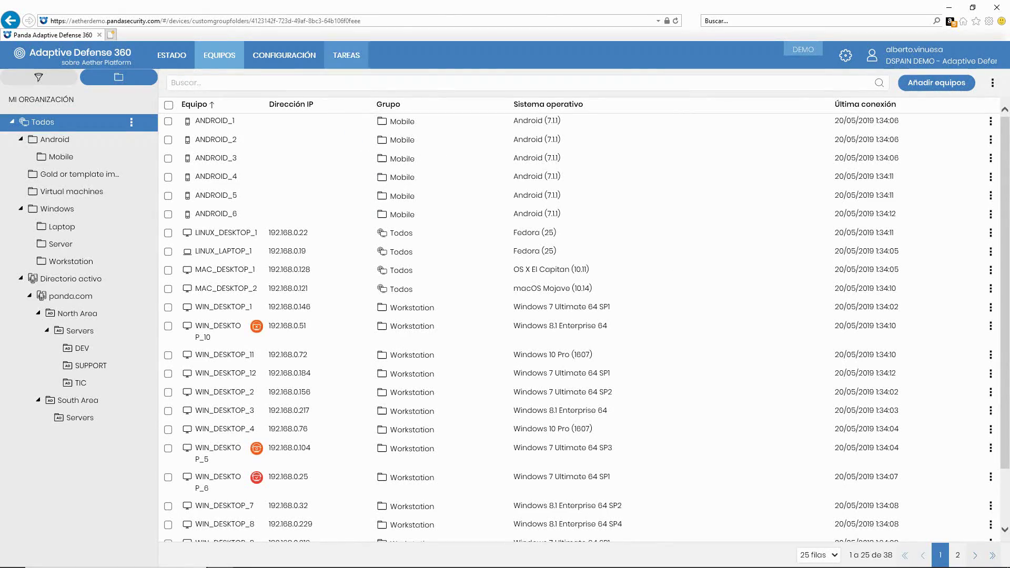
# View the task list and look at a new scheduled scan task without saving it
pyautogui.click(346, 55)
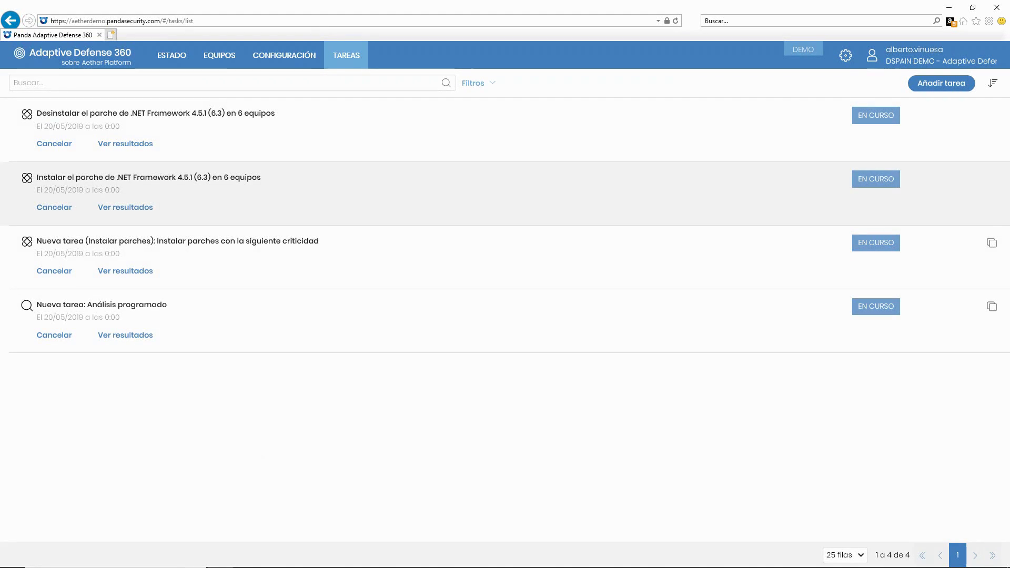
pyautogui.click(941, 83)
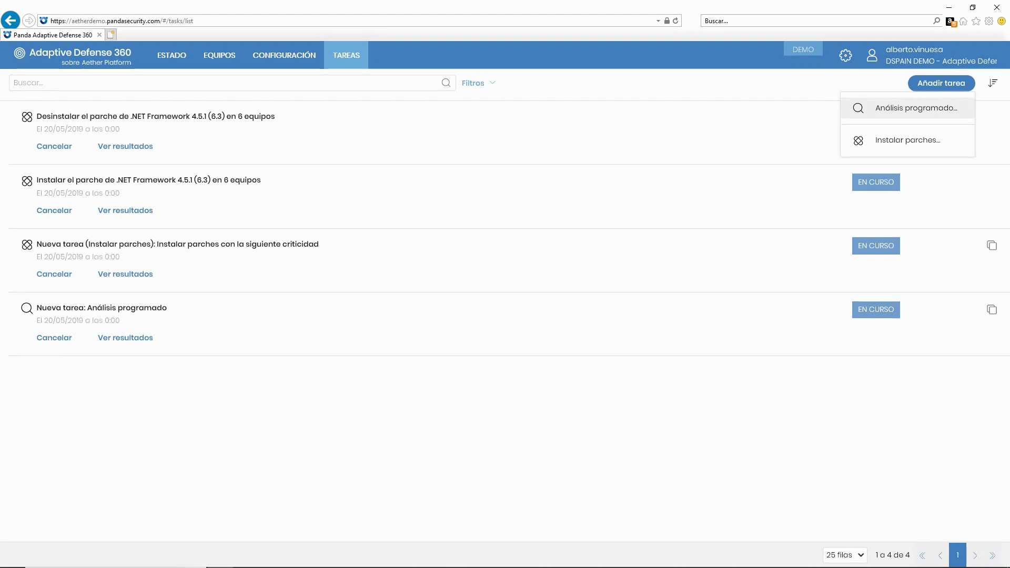
pyautogui.click(915, 107)
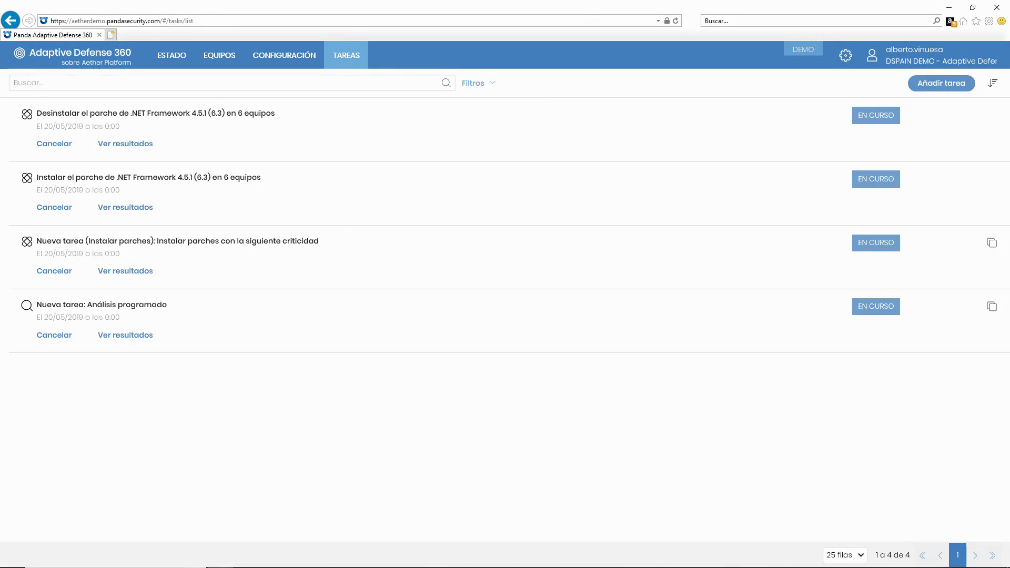
# Review the schedule, patch criticality and restart options of a new patch installation task, cancel it, and go to the status area
pyautogui.click(940, 83)
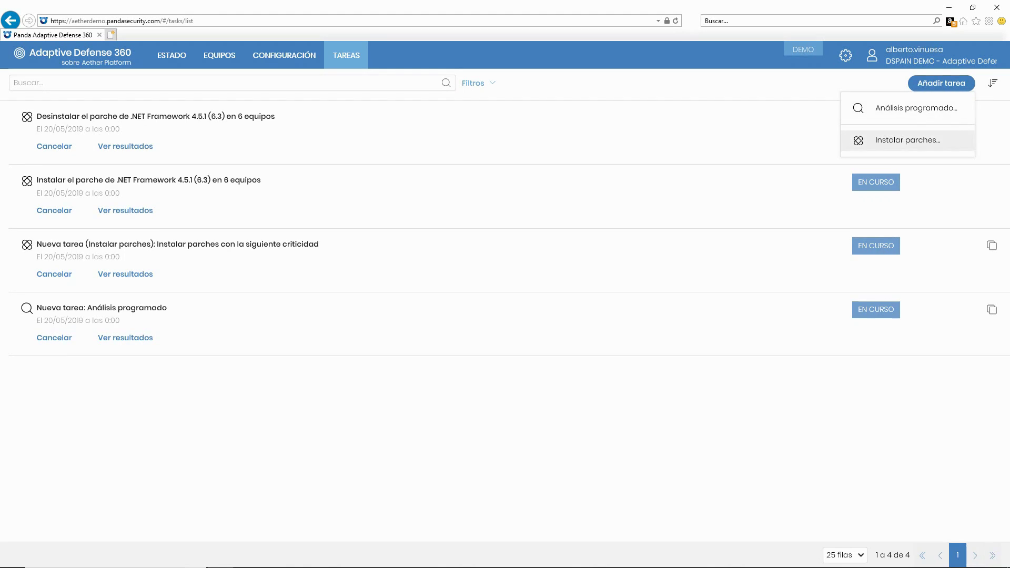
pyautogui.click(904, 141)
pyautogui.scroll(-2, 499, 333)
pyautogui.scroll(1, 500, 333)
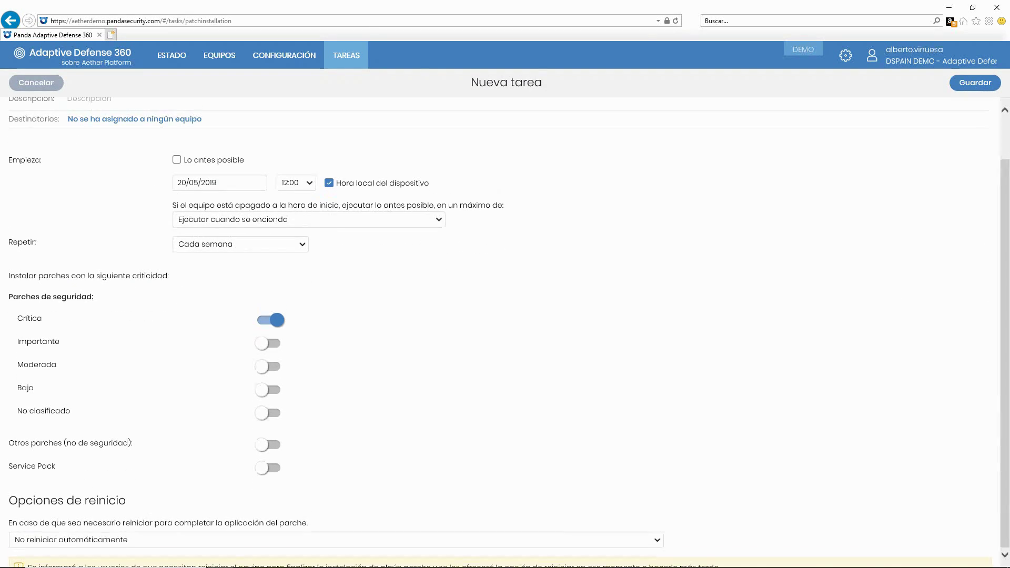
pyautogui.scroll(2, 500, 332)
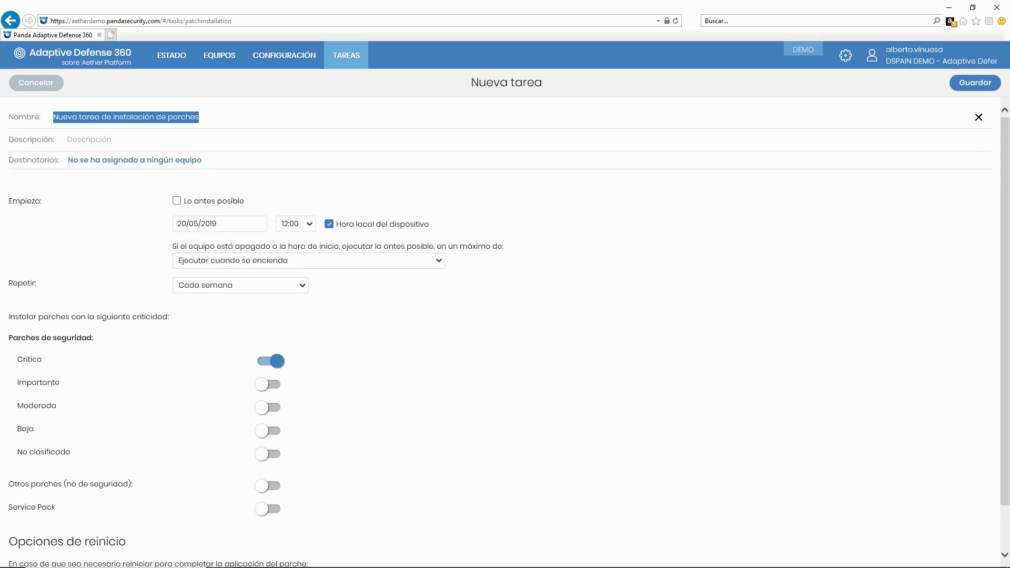
pyautogui.click(36, 83)
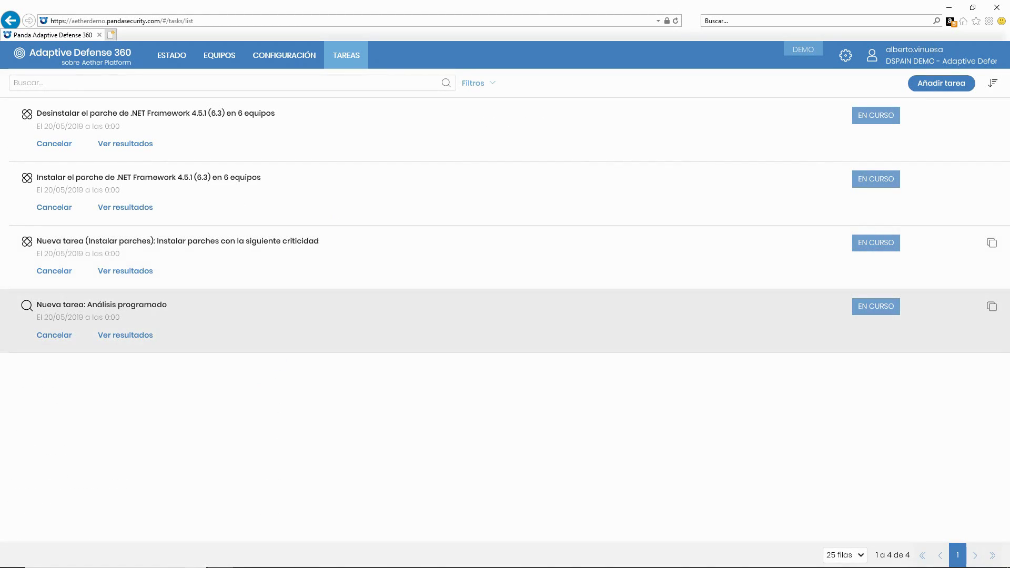
pyautogui.click(171, 55)
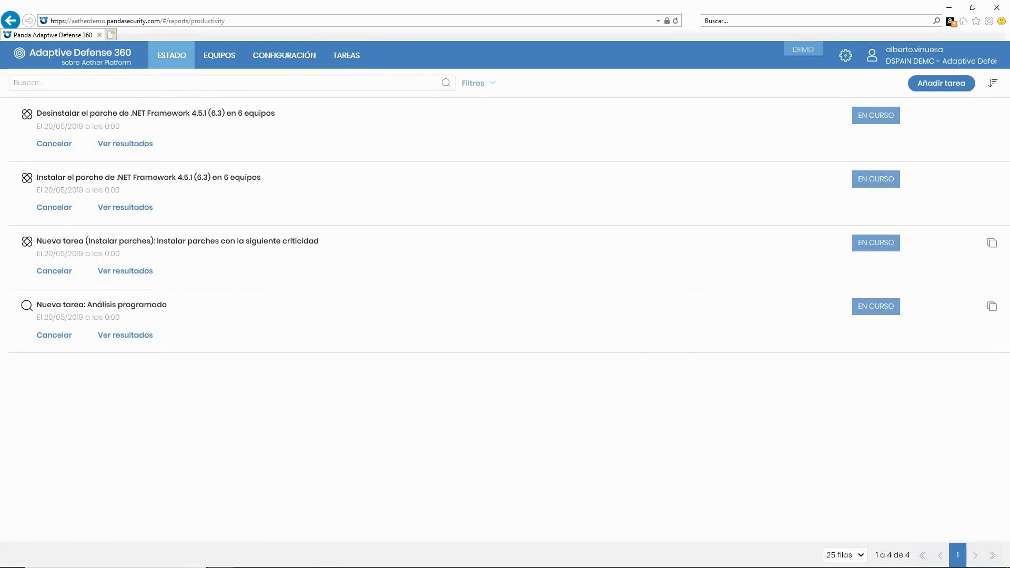